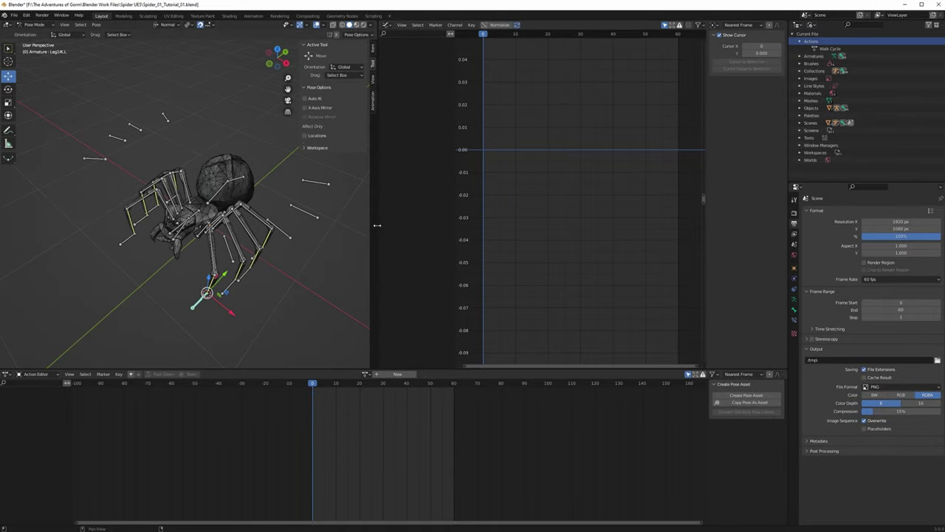
Step: Widen the 3D viewport and move the front left foot bone Leg1IK.L about 0.07 m forward along Y
{"action": "left_click_drag", "start_coordinate": [374, 225], "coordinate": [521, 226]}
{"action": "middle_click_drag", "start_coordinate": [405, 234], "coordinate": [336, 257]}
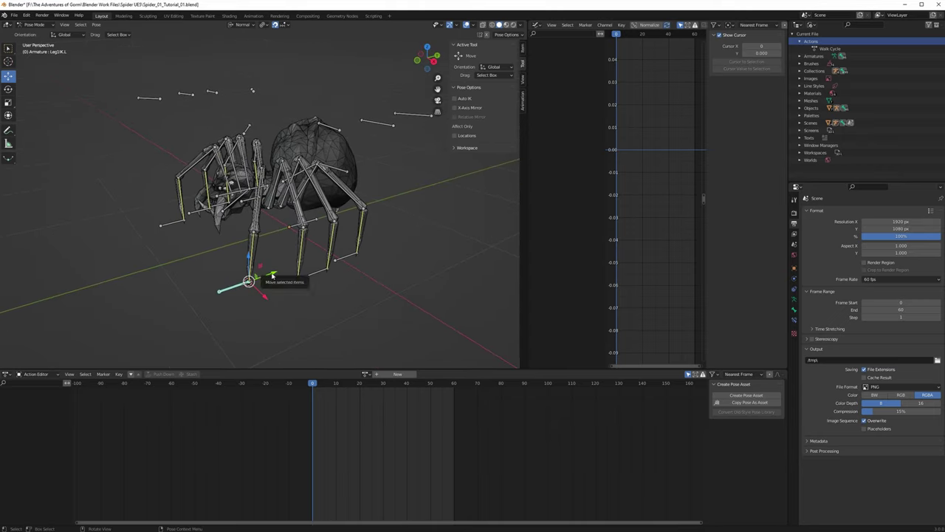
{"action": "left_click_drag", "start_coordinate": [270, 276], "coordinate": [253, 270]}
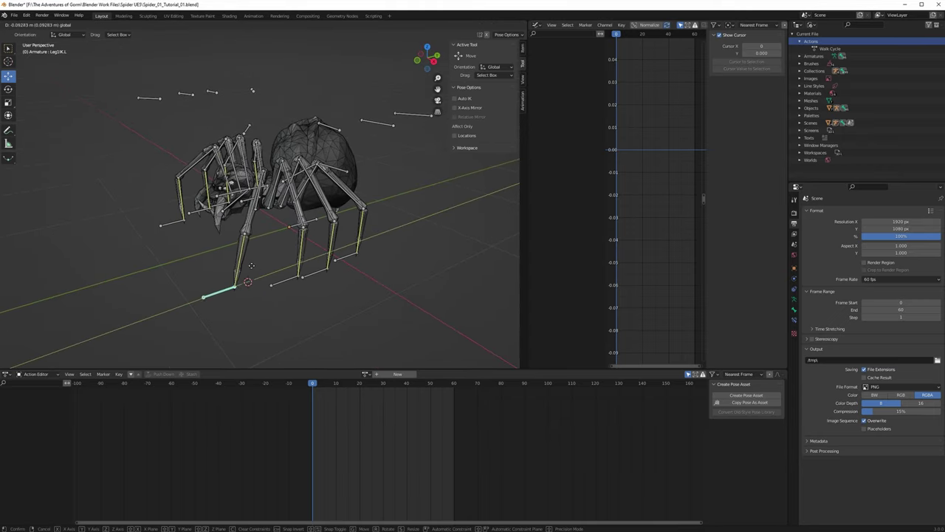
{"action": "middle_click_drag", "start_coordinate": [253, 271], "coordinate": [288, 265]}
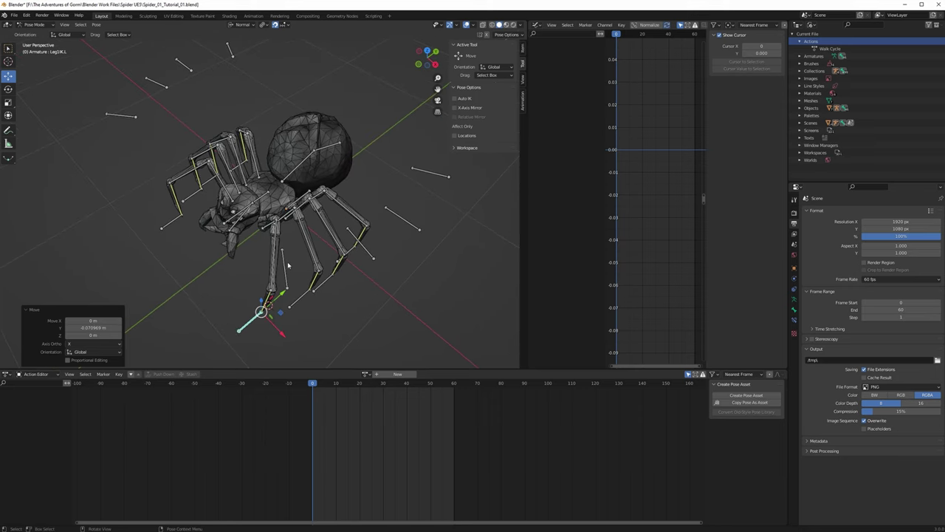
Step: Try moving the Leg1Target.L bone around to test how the front left leg's knee follows it
{"action": "left_click", "coordinate": [287, 267]}
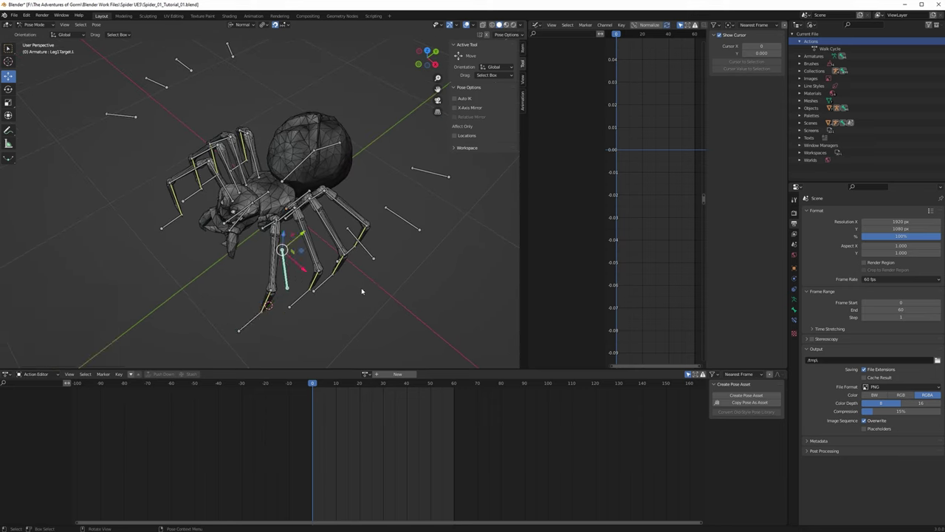
{"action": "key", "text": "g"}
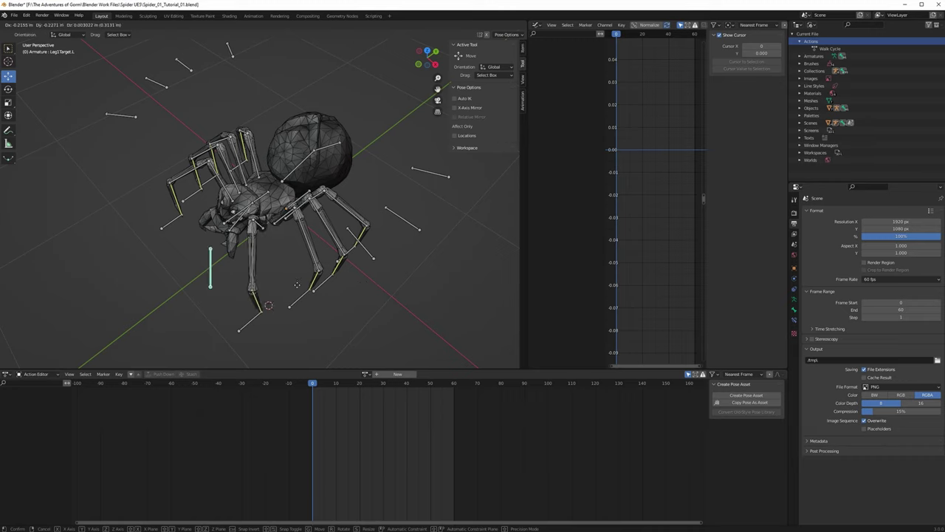
{"action": "left_click", "coordinate": [356, 273]}
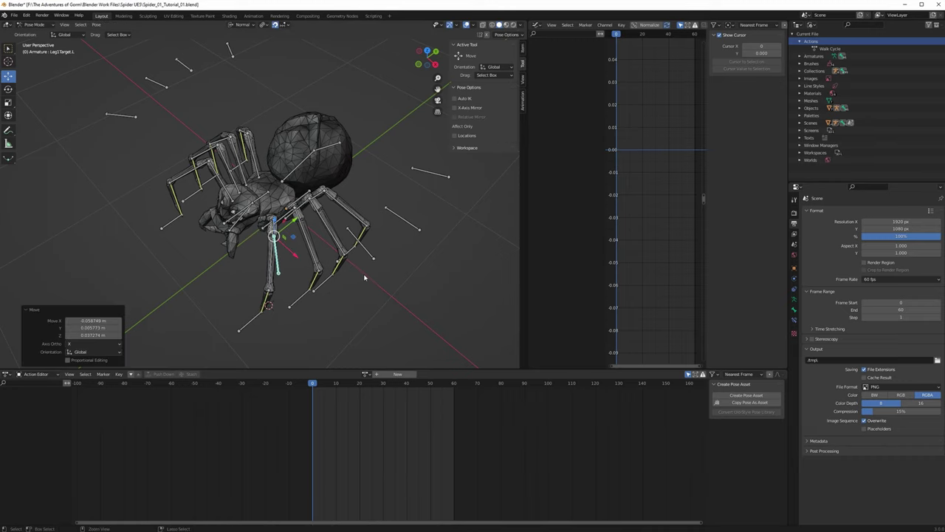
{"action": "middle_click_drag", "start_coordinate": [355, 274], "coordinate": [333, 302]}
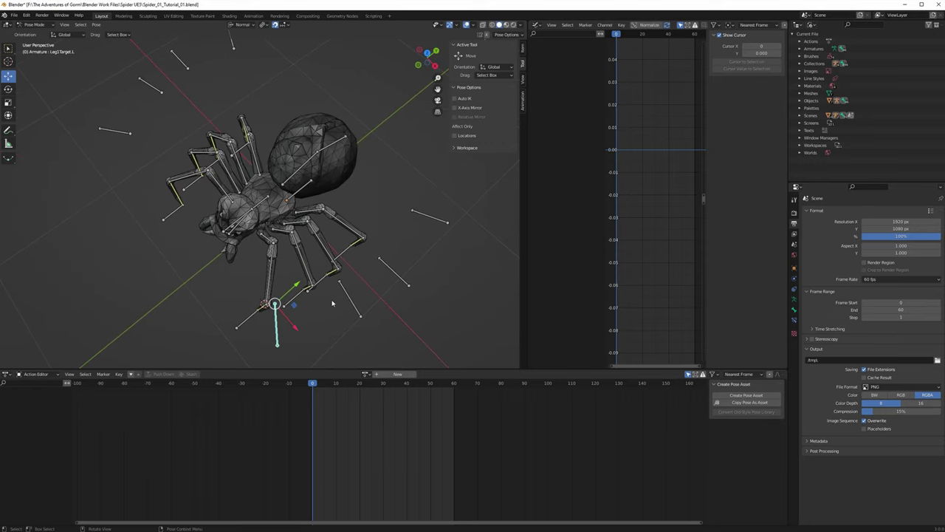
{"action": "key", "text": "g"}
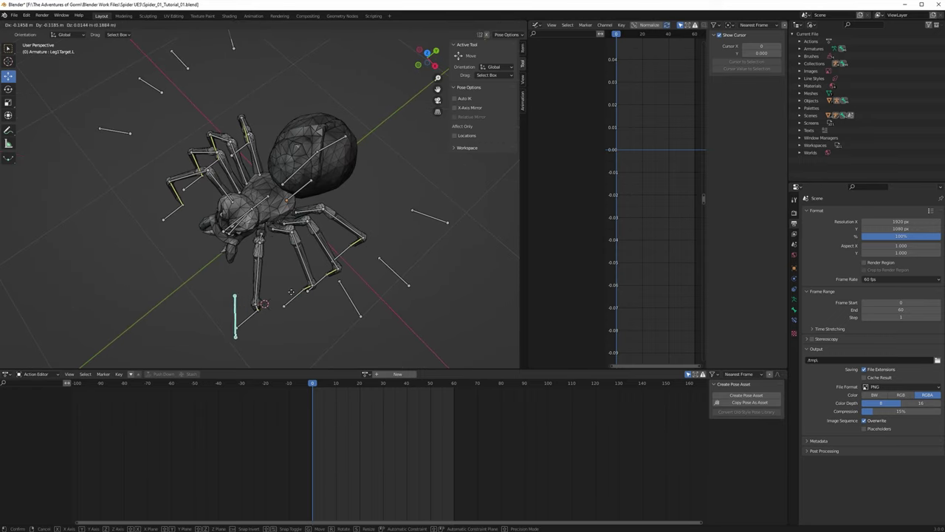
{"action": "left_click", "coordinate": [277, 296]}
Step: Try moving the front left foot bone Leg1IK.L freely to test the leg's IK response
{"action": "middle_click_drag", "start_coordinate": [278, 297], "coordinate": [330, 263]}
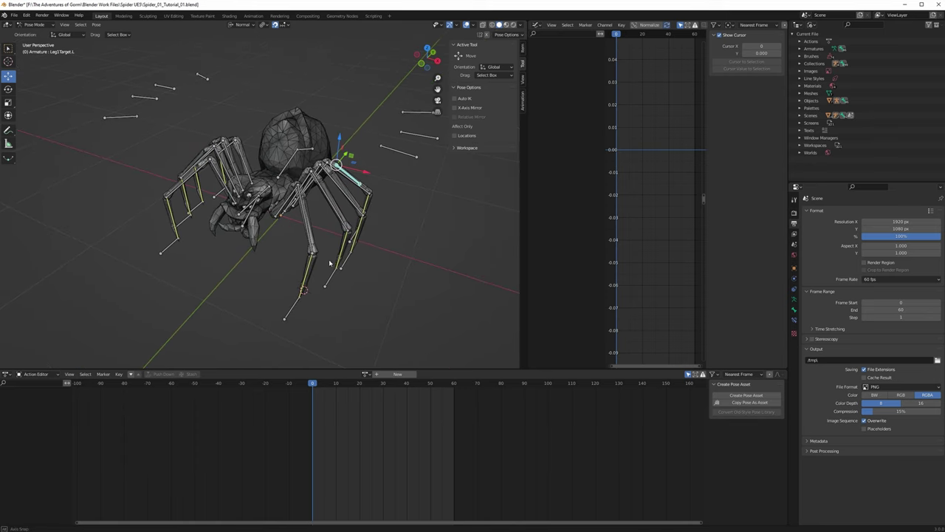
{"action": "left_click", "coordinate": [295, 307]}
{"action": "key", "text": "g"}
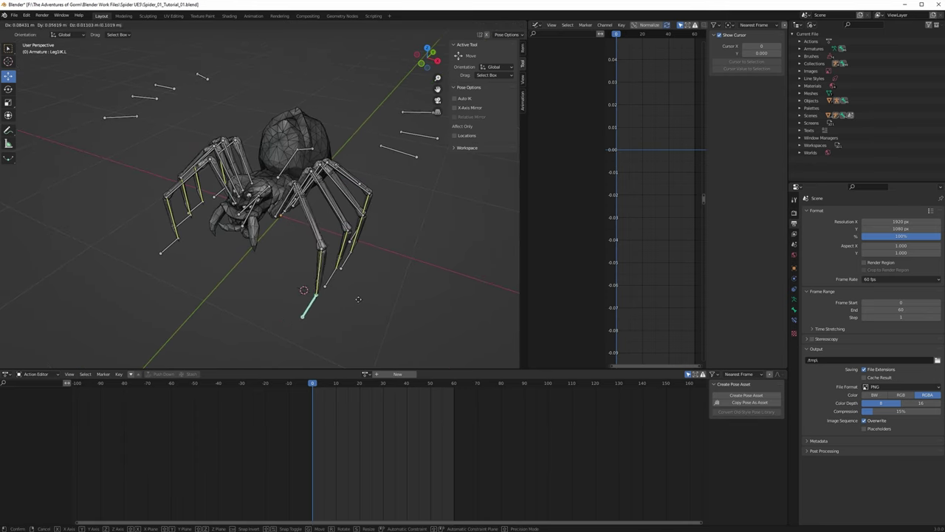
{"action": "left_click", "coordinate": [354, 292]}
Step: Try moving the Chest bone to test how the body shifts while the feet stay planted
{"action": "middle_click_drag", "start_coordinate": [354, 291], "coordinate": [305, 271]}
{"action": "middle_click_drag", "start_coordinate": [287, 230], "coordinate": [321, 187]}
{"action": "left_click", "coordinate": [251, 194]}
{"action": "key", "text": "g"}
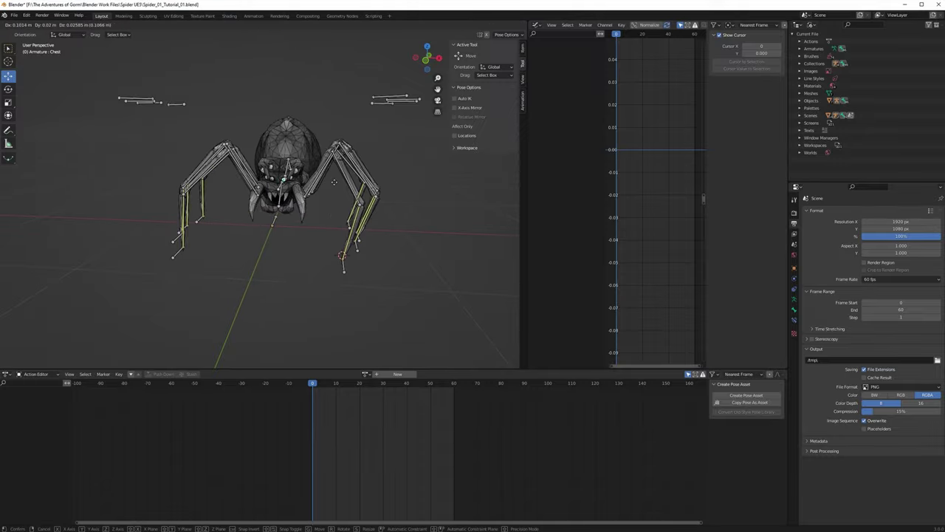
{"action": "left_click", "coordinate": [334, 181]}
Step: Select the four left foot IK bones and move them about 0.18 m outward along the global X axis
{"action": "middle_click_drag", "start_coordinate": [397, 204], "coordinate": [446, 224]}
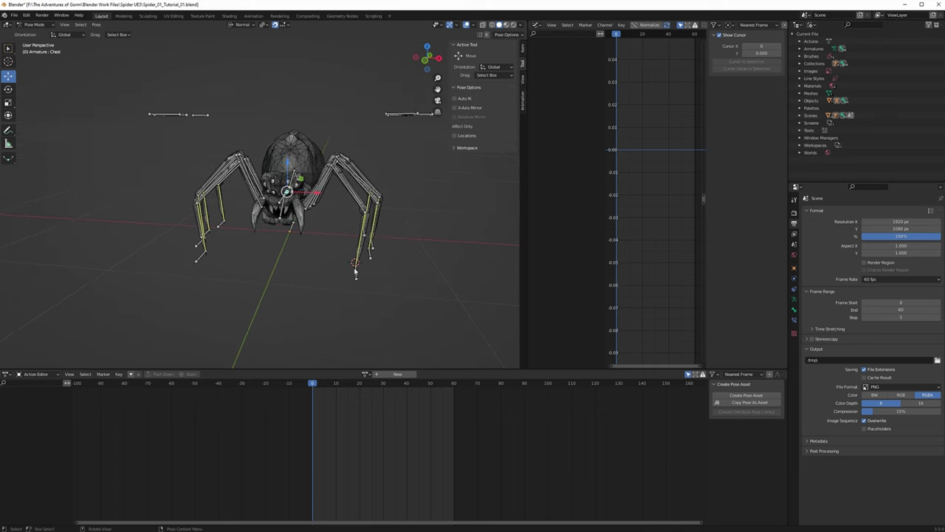
{"action": "left_click", "coordinate": [355, 267]}
{"action": "middle_click_drag", "start_coordinate": [384, 273], "coordinate": [426, 292]}
{"action": "left_click", "coordinate": [347, 280], "text": "shift"}
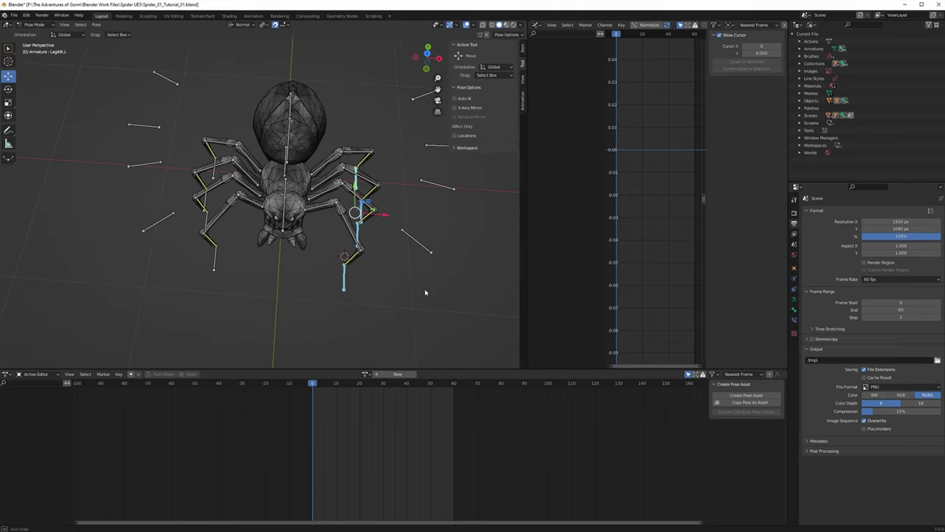
{"action": "left_click", "coordinate": [522, 49]}
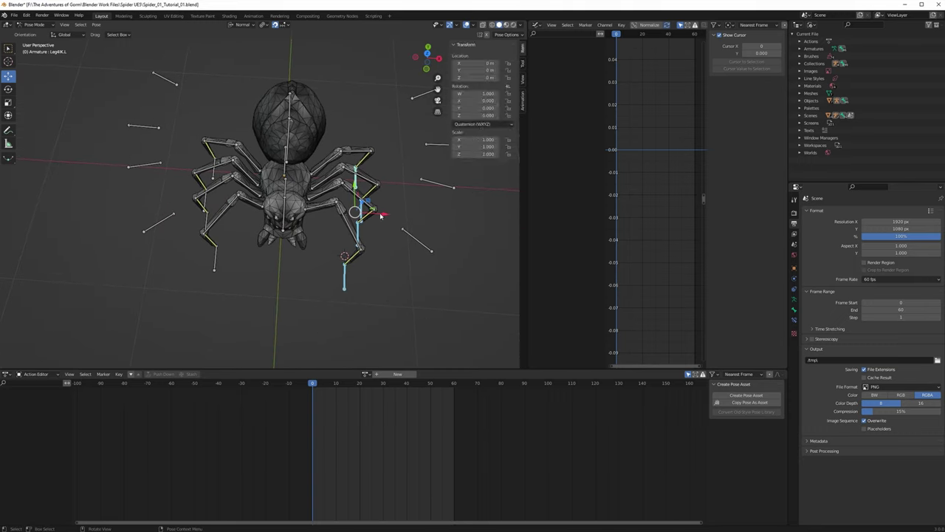
{"action": "key", "text": "g"}
{"action": "key", "text": "x"}
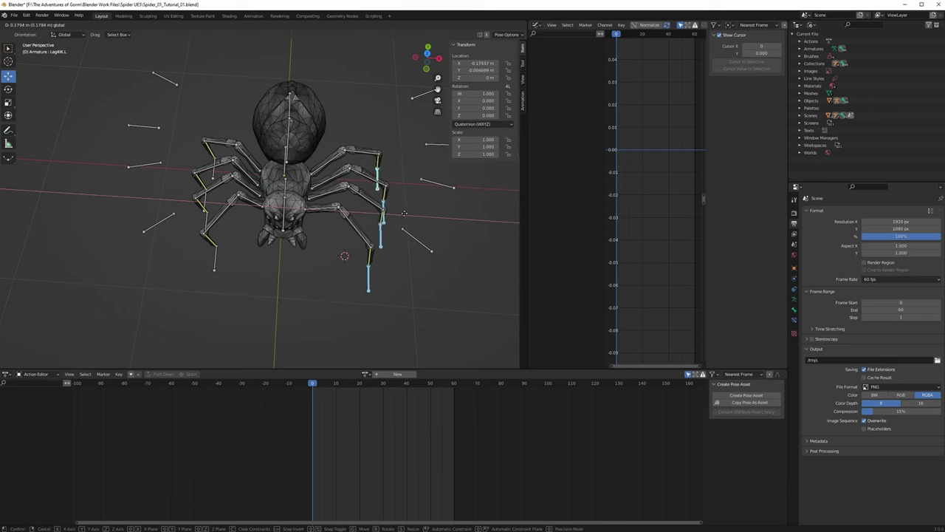
{"action": "left_click", "coordinate": [404, 213]}
Step: Select the four right foot IK bones and move them about 0.2 m outward along the global X axis
{"action": "middle_click_drag", "start_coordinate": [347, 243], "coordinate": [355, 255]}
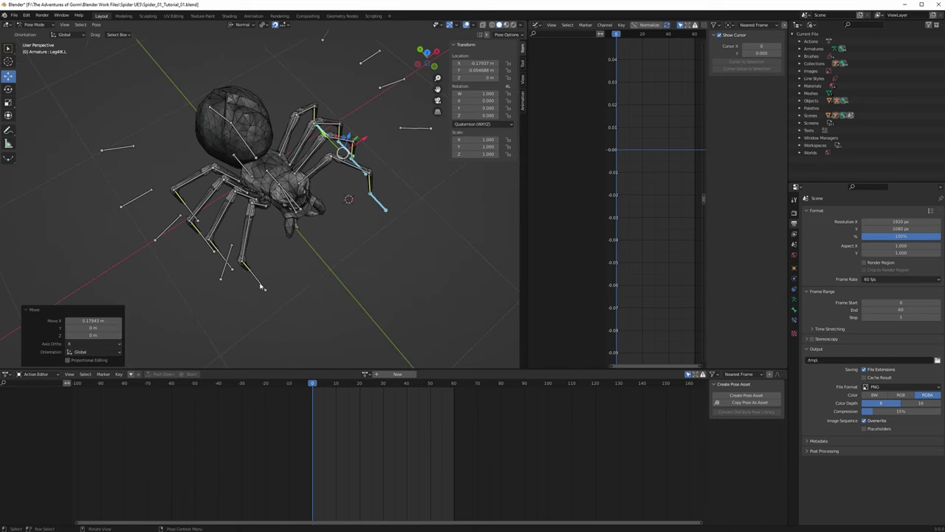
{"action": "left_click", "coordinate": [255, 284]}
{"action": "middle_click_drag", "start_coordinate": [255, 283], "coordinate": [260, 270]}
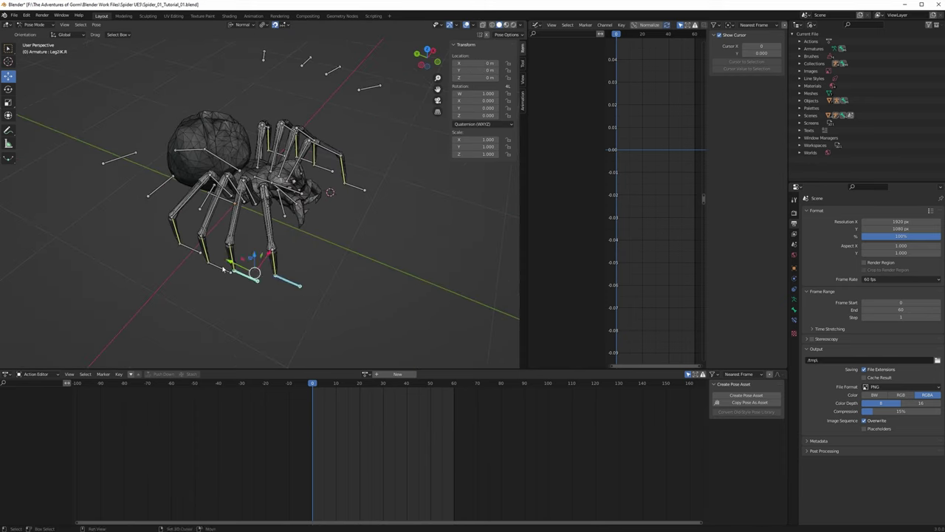
{"action": "left_click", "coordinate": [229, 268], "text": "shift"}
{"action": "left_click", "coordinate": [198, 251], "text": "shift"}
{"action": "middle_click_drag", "start_coordinate": [198, 251], "coordinate": [225, 212]}
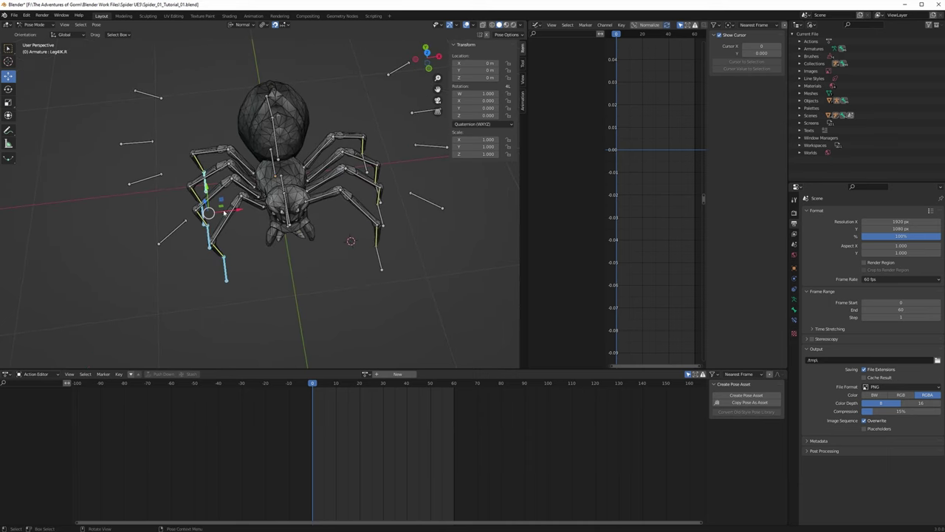
{"action": "left_click_drag", "start_coordinate": [233, 211], "coordinate": [206, 211]}
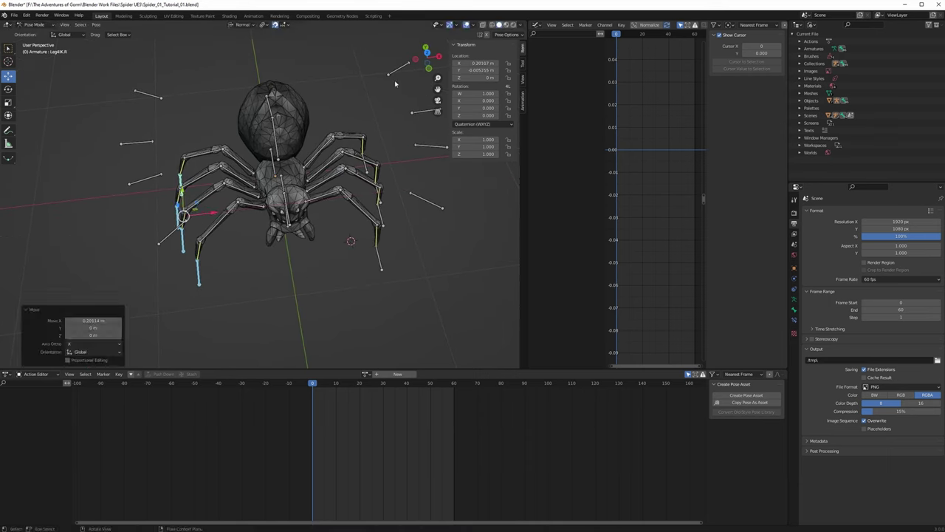
Step: From the top view, fine-tune the right foot IK bones along X to match the left side, with Leg4IK.R at about 0.188 m
{"action": "left_click", "coordinate": [427, 53]}
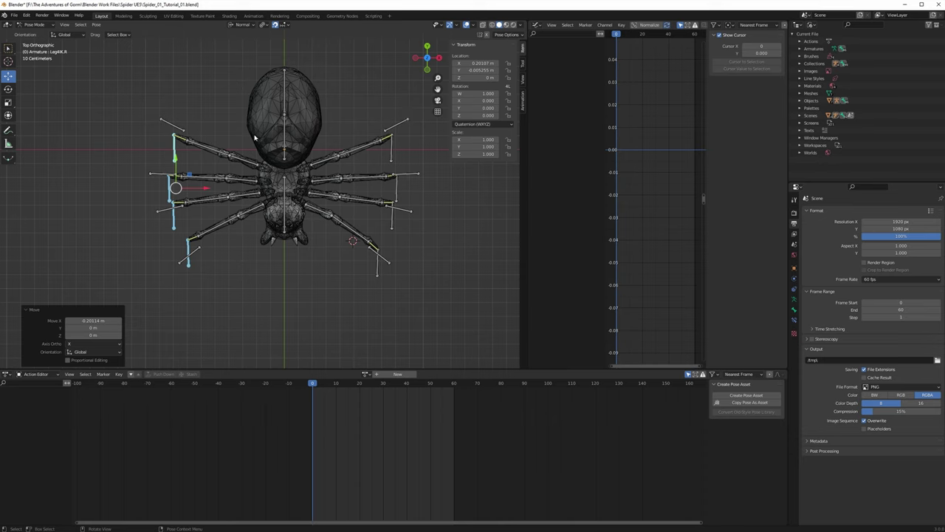
{"action": "key", "text": "g"}
{"action": "key", "text": "x"}
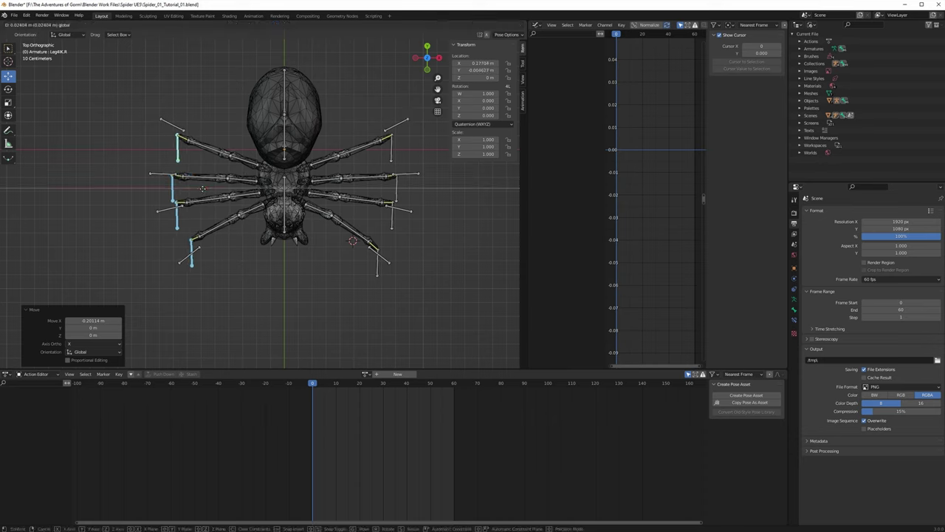
{"action": "left_click", "coordinate": [205, 190]}
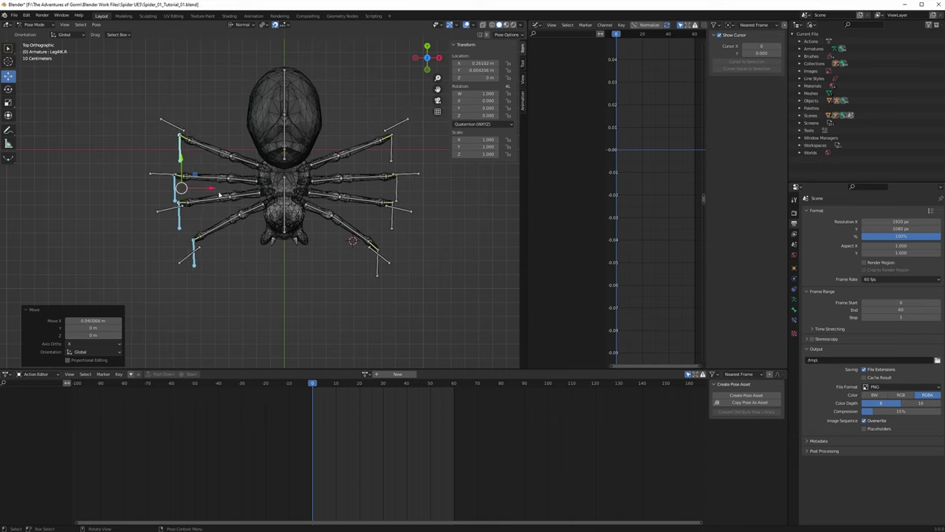
{"action": "left_click_drag", "start_coordinate": [209, 188], "coordinate": [198, 194]}
Step: Select the IK and target bones of both rear legs (Leg4) and move them backward along Y
{"action": "middle_click_drag", "start_coordinate": [198, 194], "coordinate": [362, 258]}
{"action": "left_click", "coordinate": [340, 298]}
{"action": "middle_click_drag", "start_coordinate": [337, 295], "coordinate": [382, 270]}
{"action": "left_click", "coordinate": [300, 115], "text": "shift"}
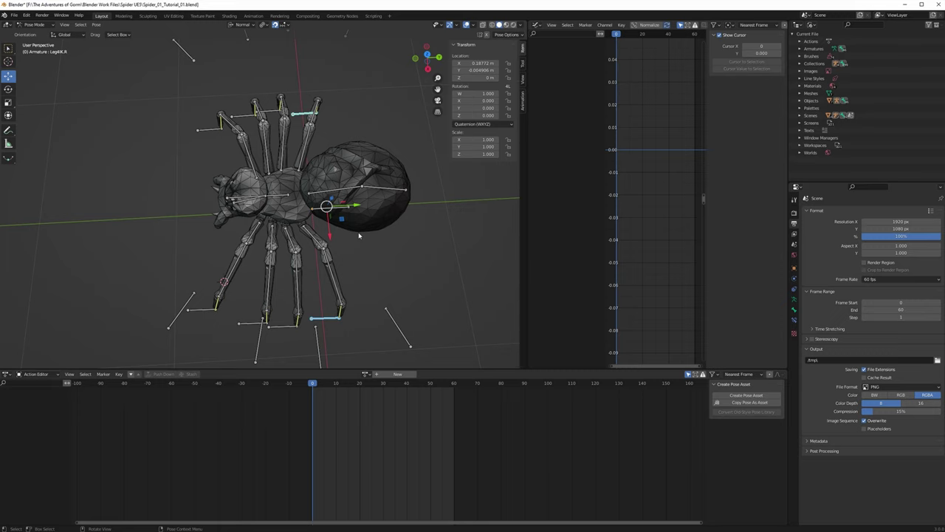
{"action": "middle_click_drag", "start_coordinate": [368, 304], "coordinate": [351, 115]}
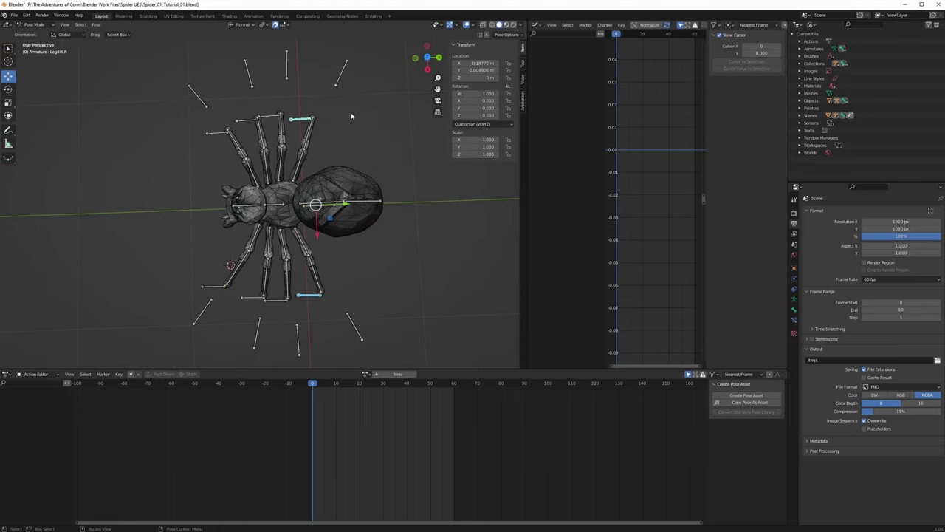
{"action": "left_click", "coordinate": [344, 72], "text": "shift"}
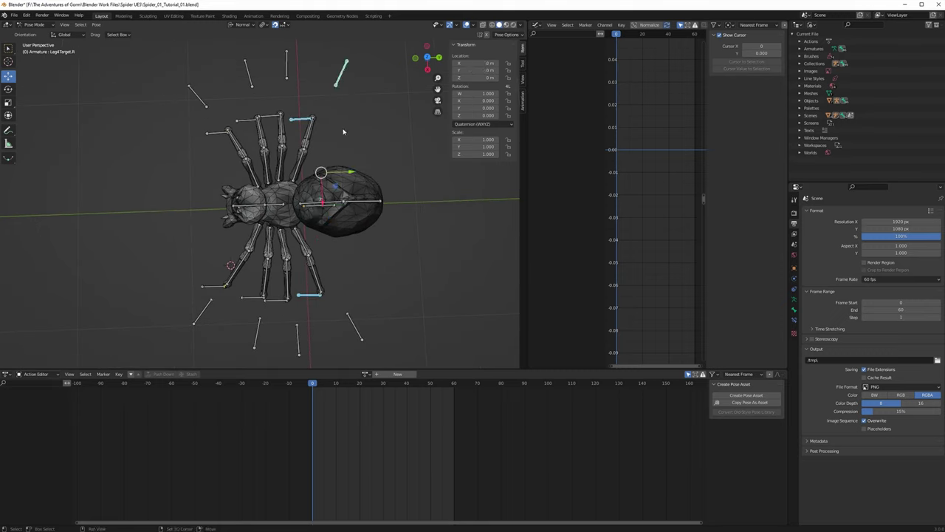
{"action": "left_click", "coordinate": [354, 331], "text": "shift"}
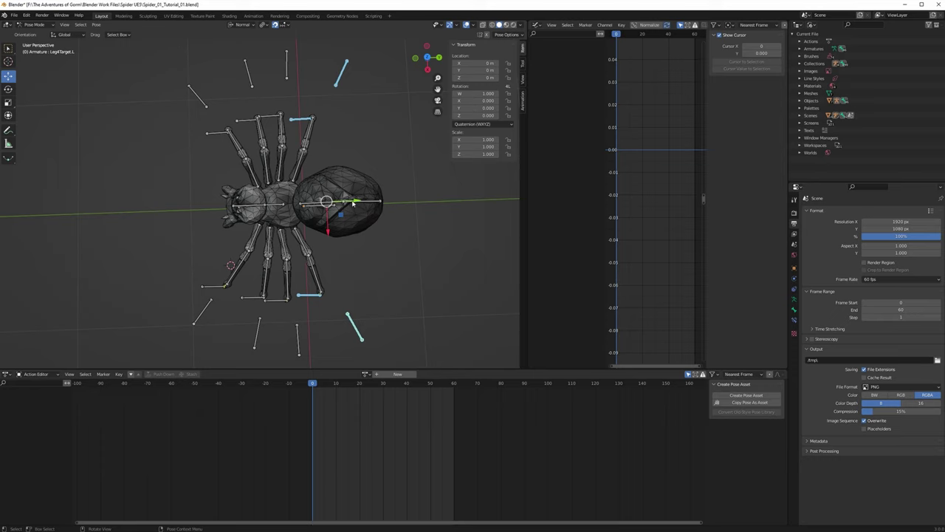
{"action": "left_click_drag", "start_coordinate": [353, 203], "coordinate": [375, 202]}
Step: Select the IK and target bones of both third legs (Leg3) and move them slightly backward along Y
{"action": "left_click", "coordinate": [271, 117]}
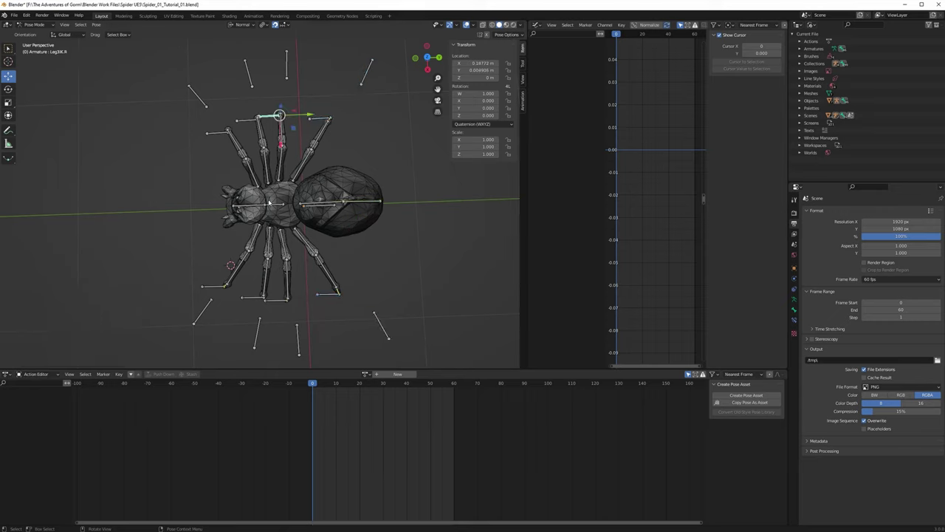
{"action": "left_click", "coordinate": [276, 303], "text": "shift"}
{"action": "left_click", "coordinate": [299, 340], "text": "shift"}
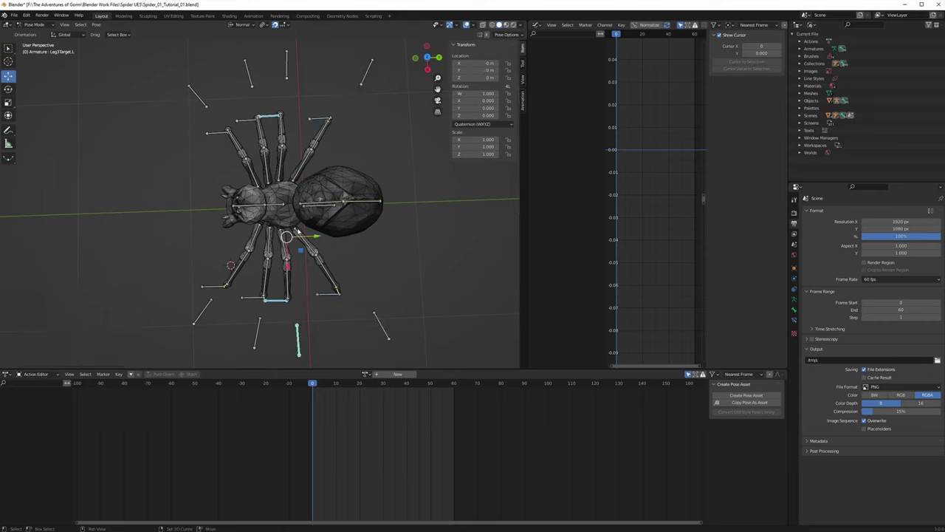
{"action": "left_click", "coordinate": [287, 72], "text": "shift"}
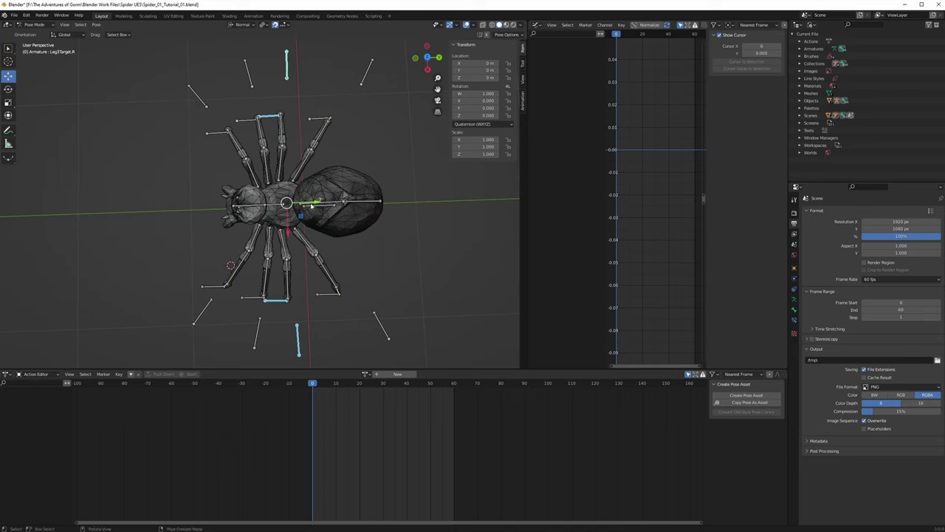
{"action": "left_click_drag", "start_coordinate": [316, 200], "coordinate": [331, 204]}
Step: Select the IK and target bones of both front legs (Leg1) and move them about 0.089 m forward along Y
{"action": "left_click", "coordinate": [214, 134]}
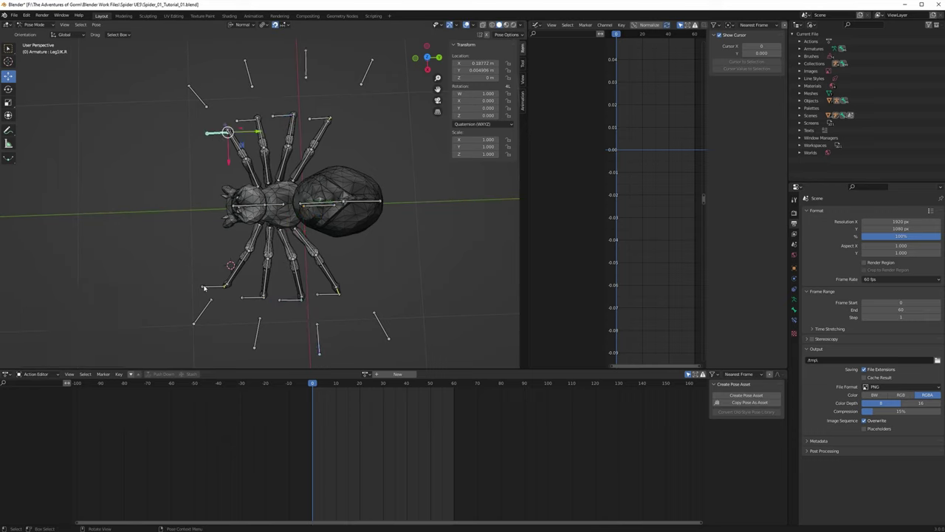
{"action": "left_click", "coordinate": [215, 289], "text": "shift"}
{"action": "left_click", "coordinate": [206, 310], "text": "shift"}
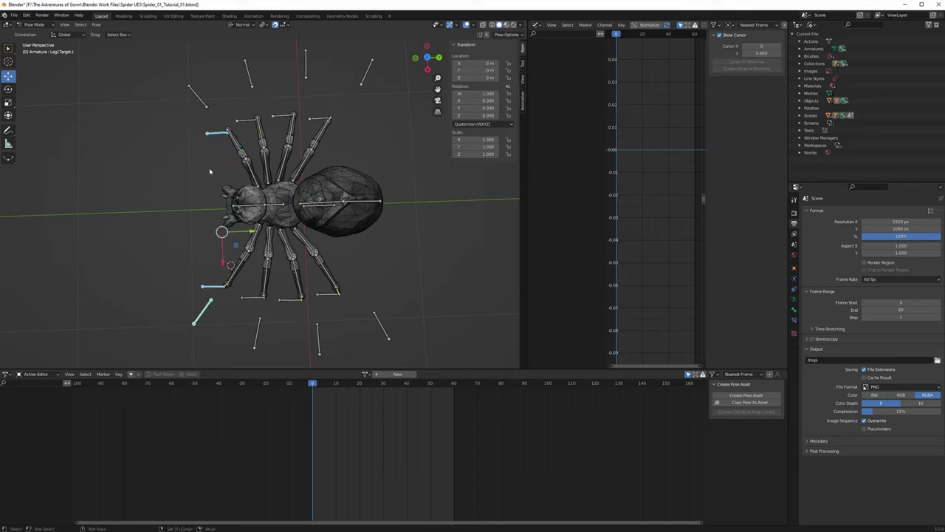
{"action": "left_click", "coordinate": [200, 101], "text": "shift"}
{"action": "left_click_drag", "start_coordinate": [238, 205], "coordinate": [226, 205]}
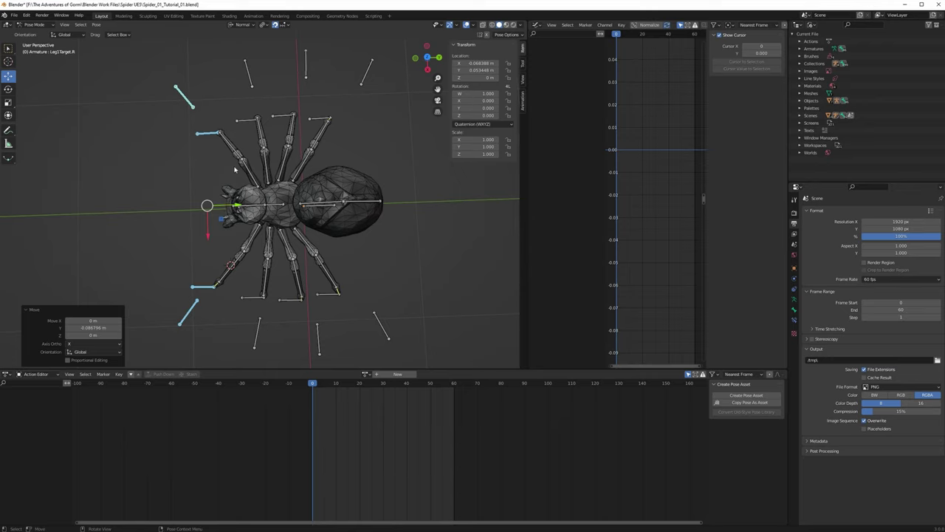
Step: Add the IK and target bones of the second, third and rear legs on both sides to the selected front-leg bones
{"action": "left_click", "coordinate": [249, 73], "text": "shift"}
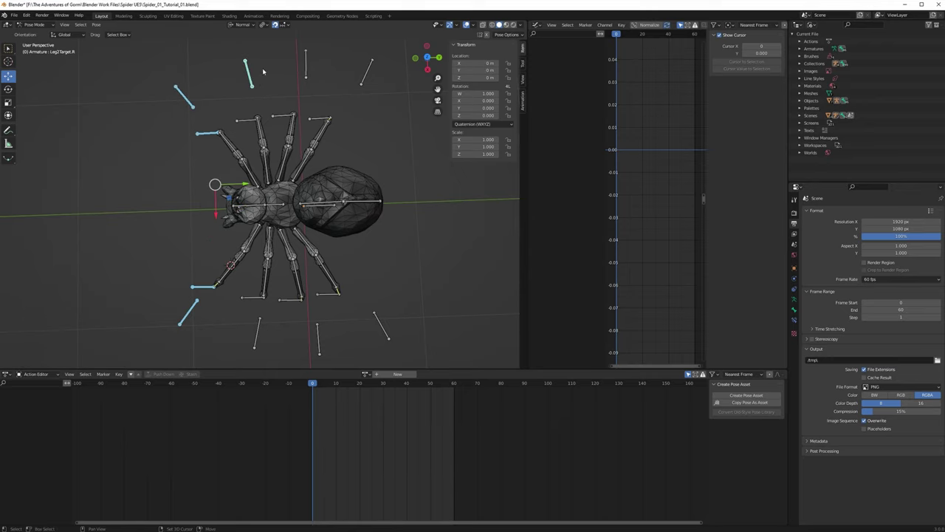
{"action": "left_click", "coordinate": [305, 66], "text": "shift"}
{"action": "left_click", "coordinate": [368, 74], "text": "shift"}
{"action": "left_click", "coordinate": [257, 122], "text": "shift"}
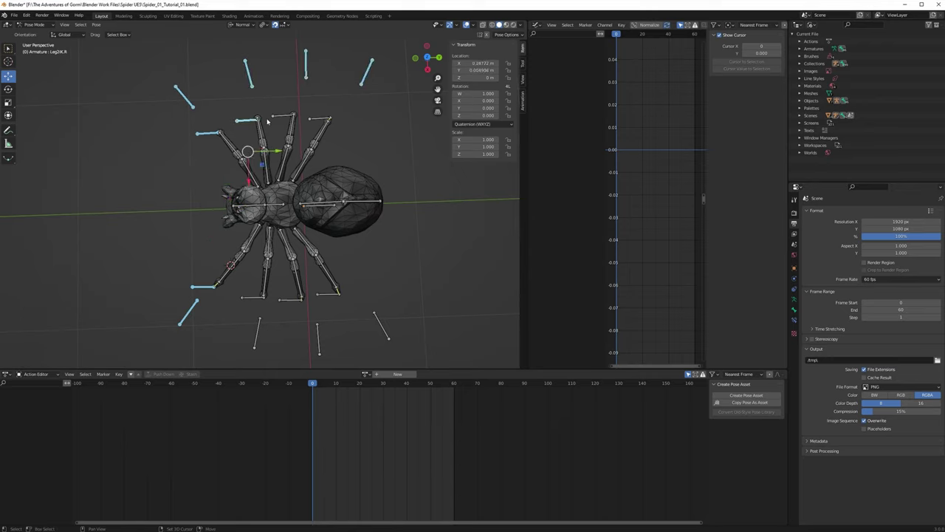
{"action": "left_click", "coordinate": [285, 116], "text": "shift"}
{"action": "left_click", "coordinate": [320, 119], "text": "shift"}
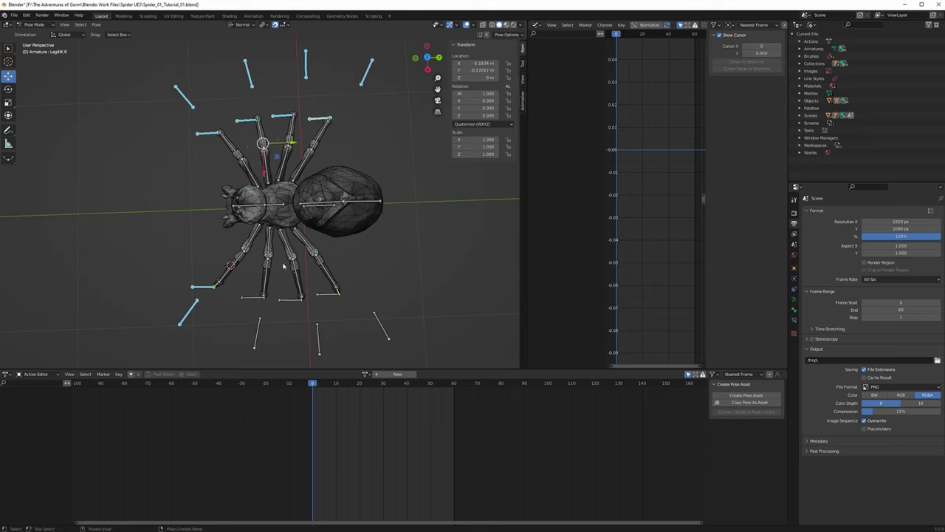
{"action": "left_click", "coordinate": [253, 299], "text": "shift"}
{"action": "left_click", "coordinate": [257, 336], "text": "shift"}
{"action": "left_click", "coordinate": [290, 299], "text": "shift"}
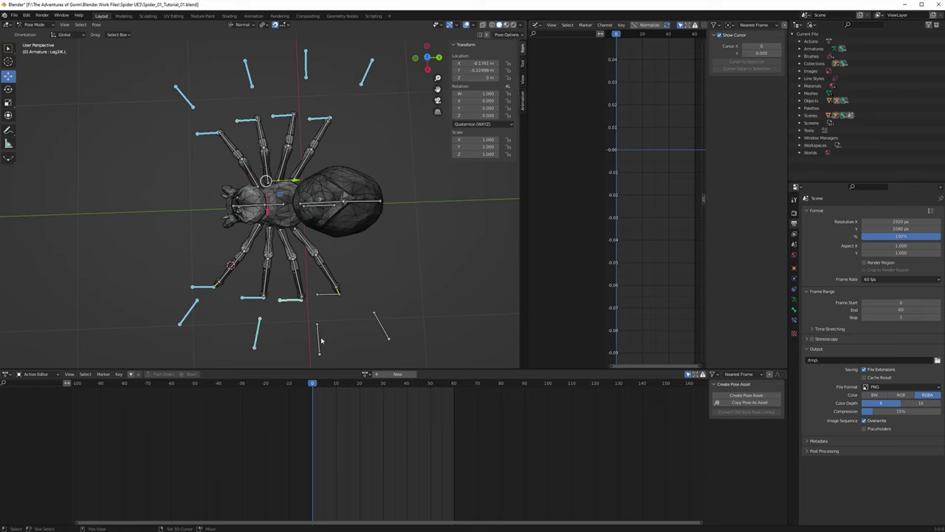
{"action": "left_click", "coordinate": [319, 339], "text": "shift"}
{"action": "left_click", "coordinate": [381, 325], "text": "shift"}
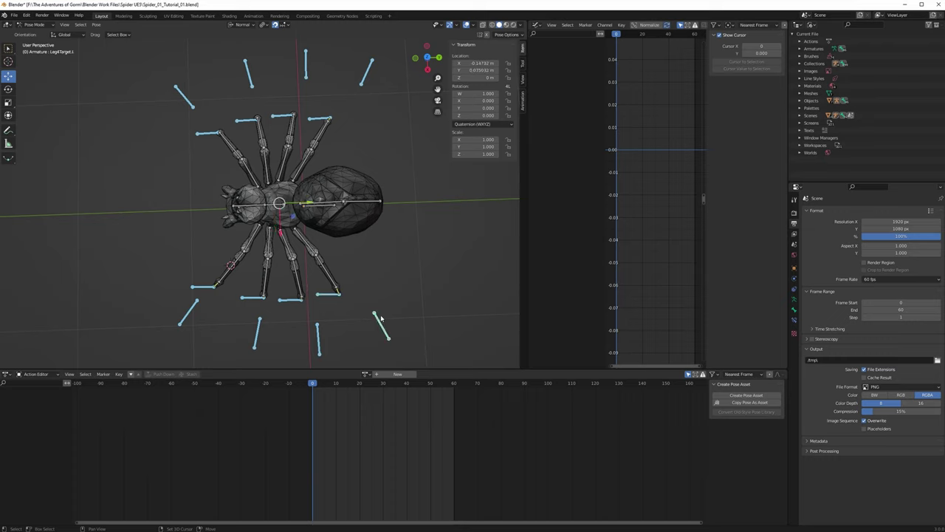
{"action": "middle_click_drag", "start_coordinate": [380, 325], "coordinate": [325, 179]}
{"action": "key", "text": "g"}
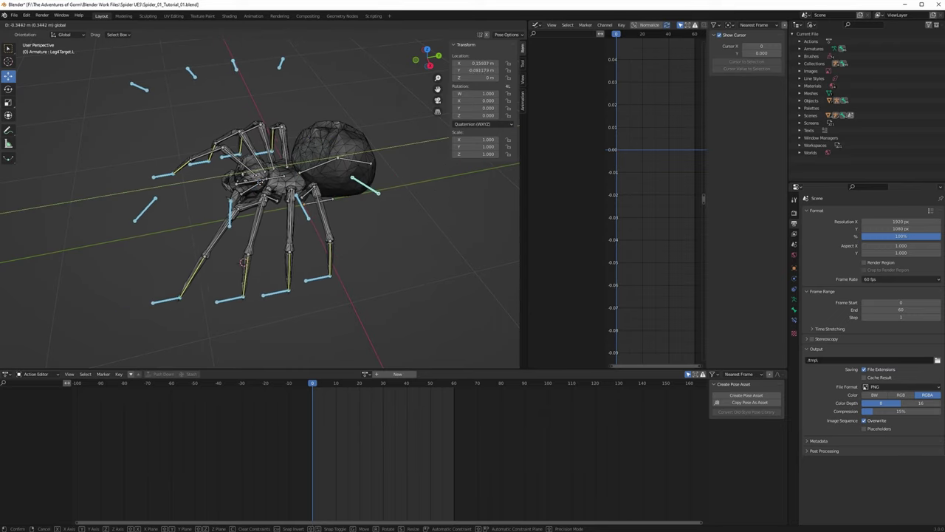
{"action": "key", "text": "Return"}
Step: Create a new action for the armature in the Action Editor
{"action": "middle_click_drag", "start_coordinate": [288, 179], "coordinate": [360, 183]}
{"action": "middle_click_drag", "start_coordinate": [403, 222], "coordinate": [397, 255]}
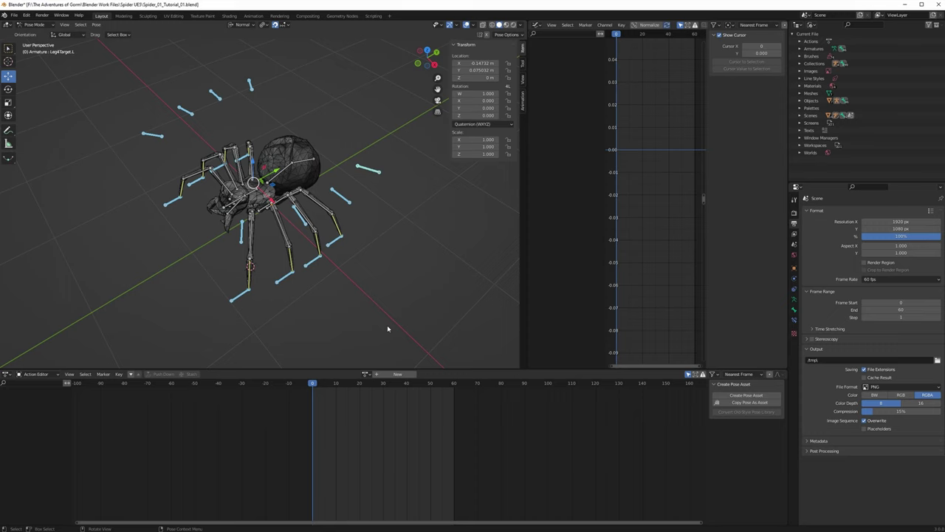
{"action": "left_click", "coordinate": [398, 373]}
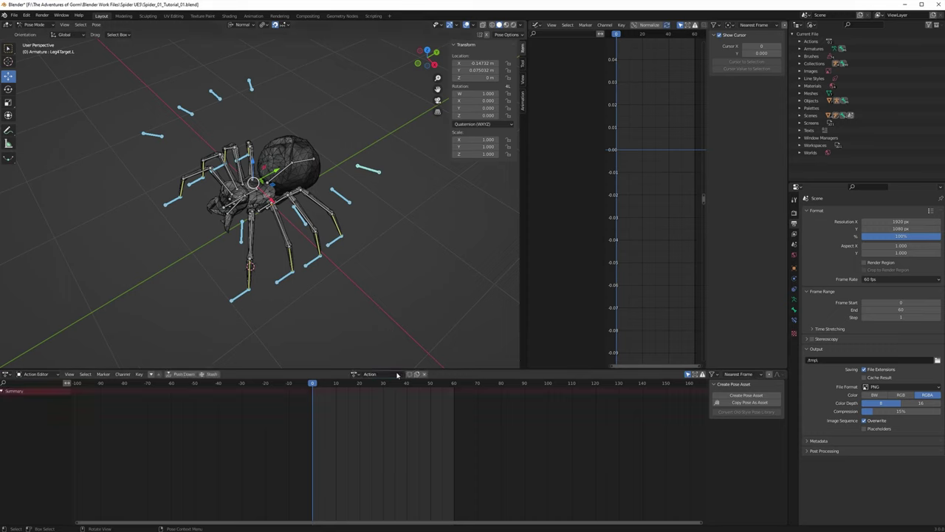
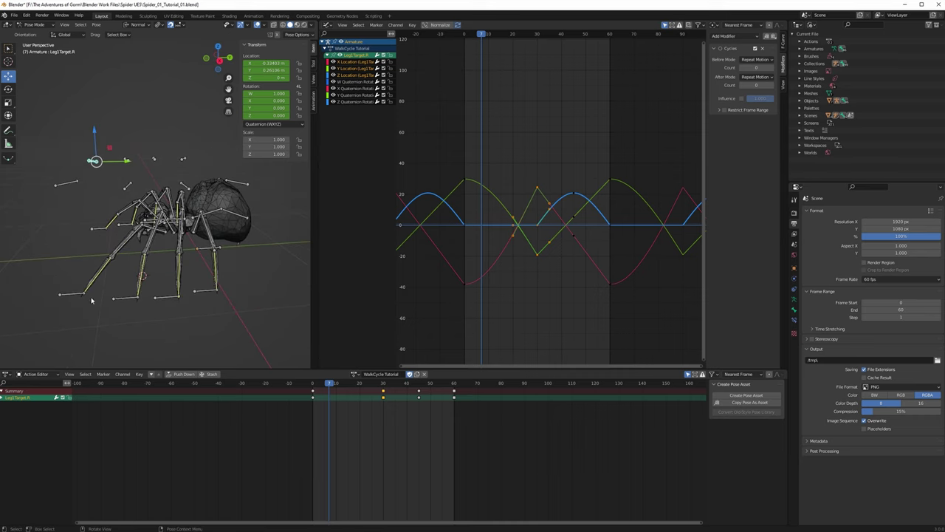
Step: Select the foot IK bones of all eight legs, leaving out the target bones
{"action": "left_click", "coordinate": [72, 296]}
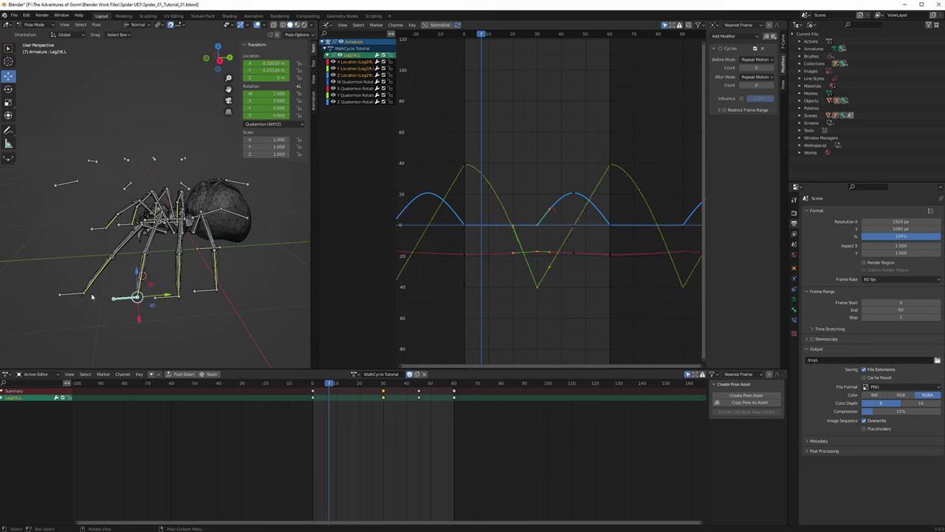
{"action": "left_click", "coordinate": [169, 299], "text": "shift"}
{"action": "left_click", "coordinate": [209, 294], "text": "shift"}
{"action": "middle_click_drag", "start_coordinate": [209, 293], "coordinate": [184, 266]}
{"action": "left_click", "coordinate": [181, 303], "text": "shift"}
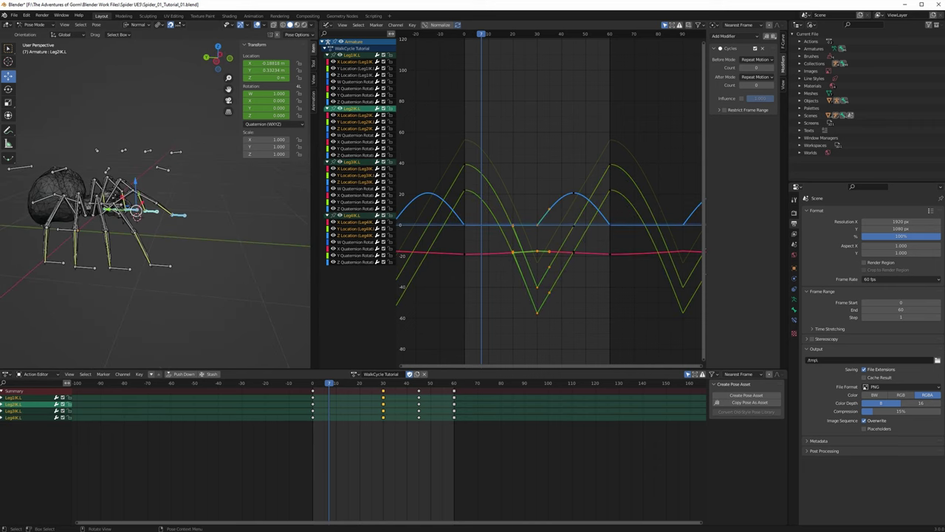
{"action": "left_click", "coordinate": [165, 267], "text": "shift"}
{"action": "left_click", "coordinate": [124, 271], "text": "shift"}
{"action": "left_click", "coordinate": [86, 270], "text": "shift"}
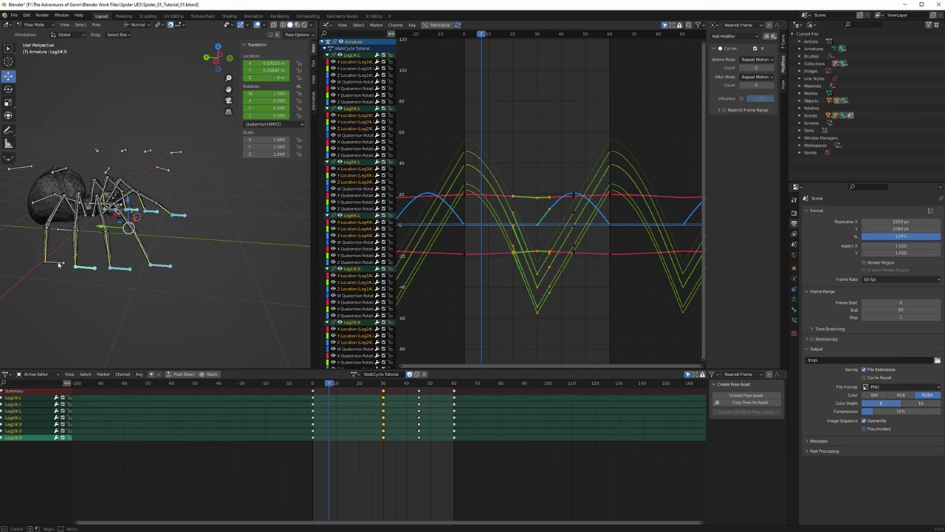
{"action": "left_click", "coordinate": [58, 263], "text": "shift"}
{"action": "middle_click_drag", "start_coordinate": [58, 264], "coordinate": [118, 216]}
Step: At frame 55 in right view, move the selected IK bones about 0.084 m forward and 0.11 m up, key Location & Rotation, and preview the motion
{"action": "left_click", "coordinate": [221, 66]}
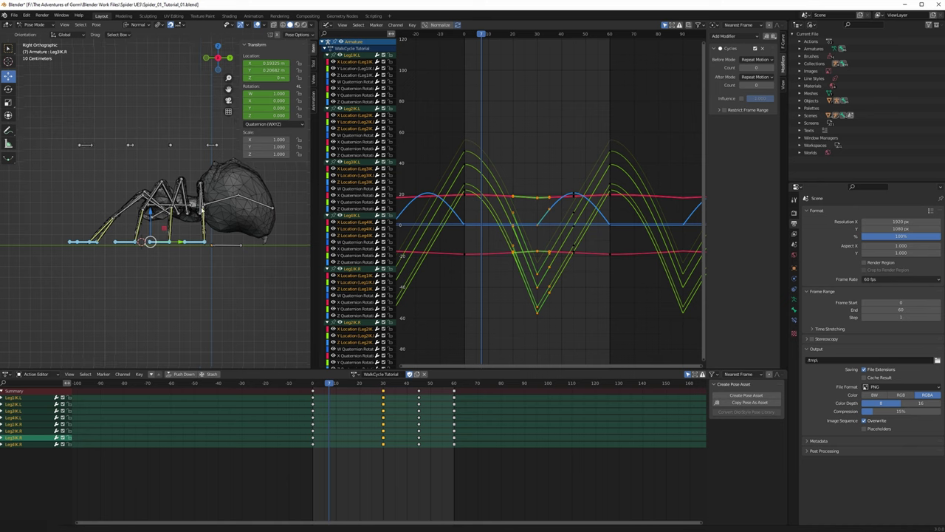
{"action": "scroll", "coordinate": [201, 205], "scroll_direction": "up", "scroll_amount": 3}
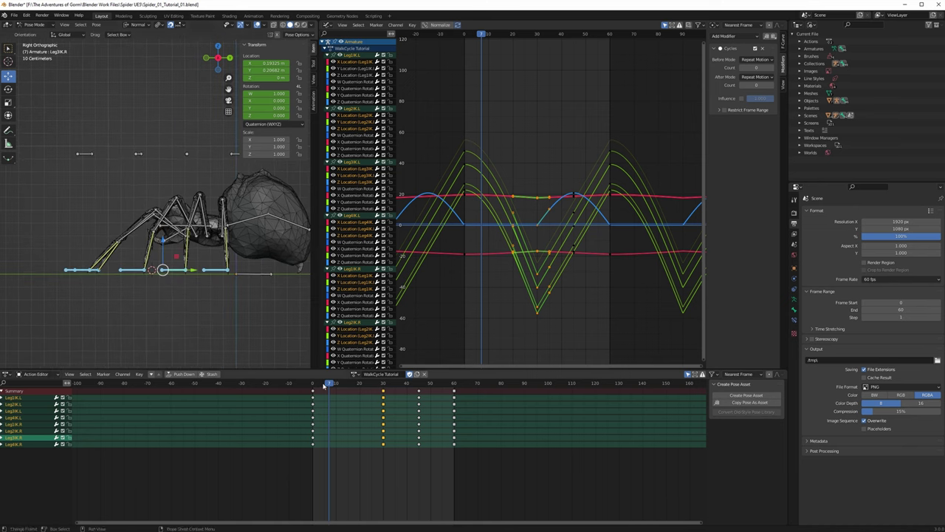
{"action": "left_click_drag", "start_coordinate": [331, 387], "coordinate": [443, 389]}
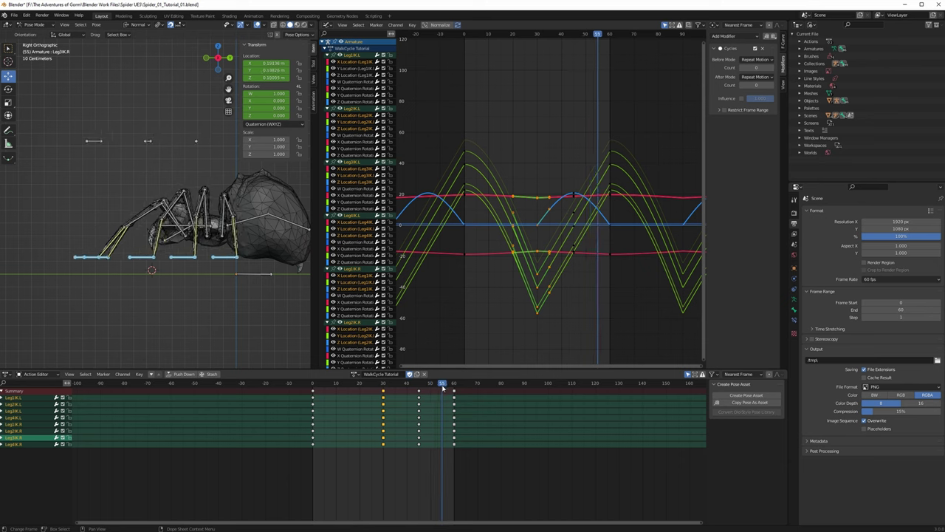
{"action": "key", "text": "g"}
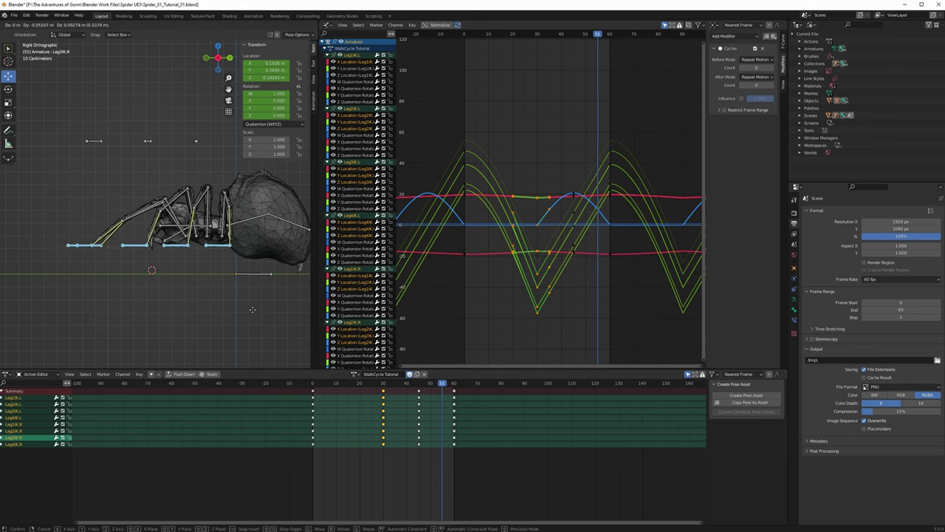
{"action": "left_click", "coordinate": [249, 307]}
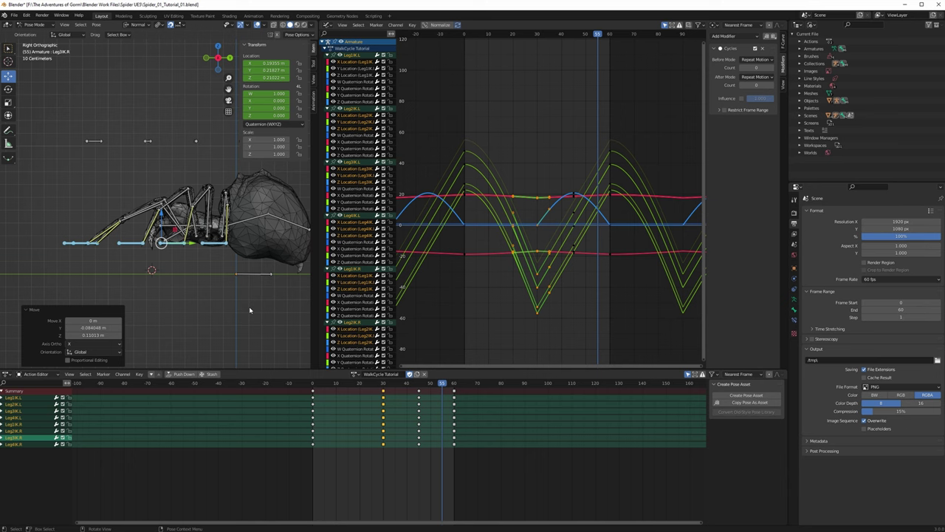
{"action": "key", "text": "i"}
{"action": "left_click", "coordinate": [248, 310]}
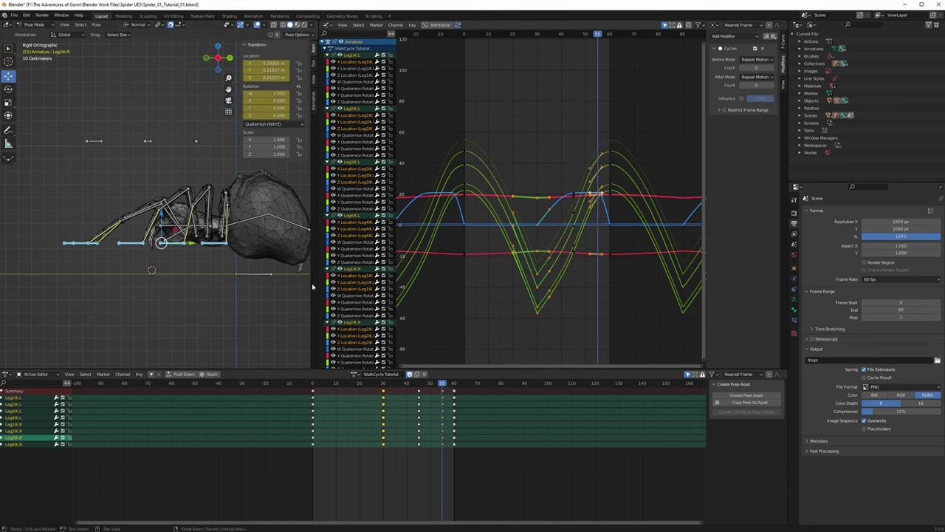
{"action": "key", "text": "space"}
{"action": "key", "text": "space"}
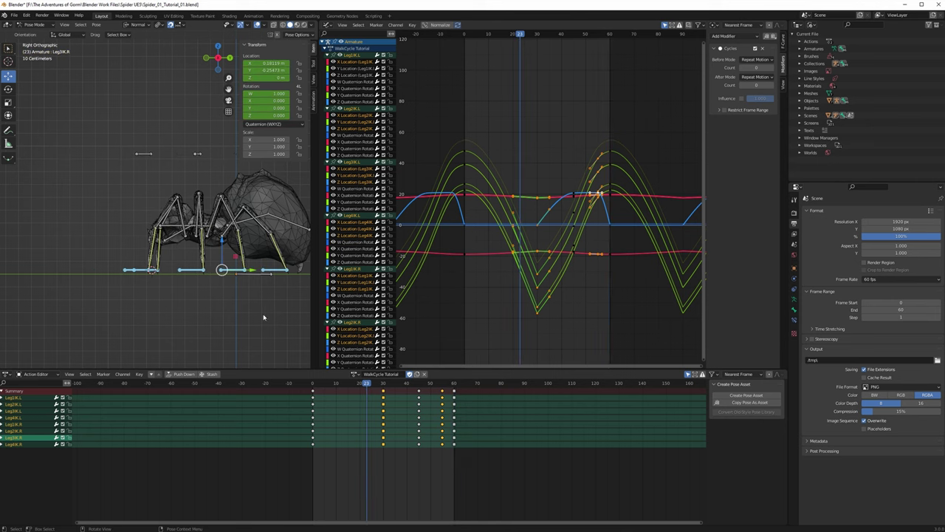
Step: Lower the selected foot IK bones slightly at frame 55, replace their Location & Rotation keyframe, and play the animation
{"action": "left_click_drag", "start_coordinate": [365, 391], "coordinate": [444, 397]}
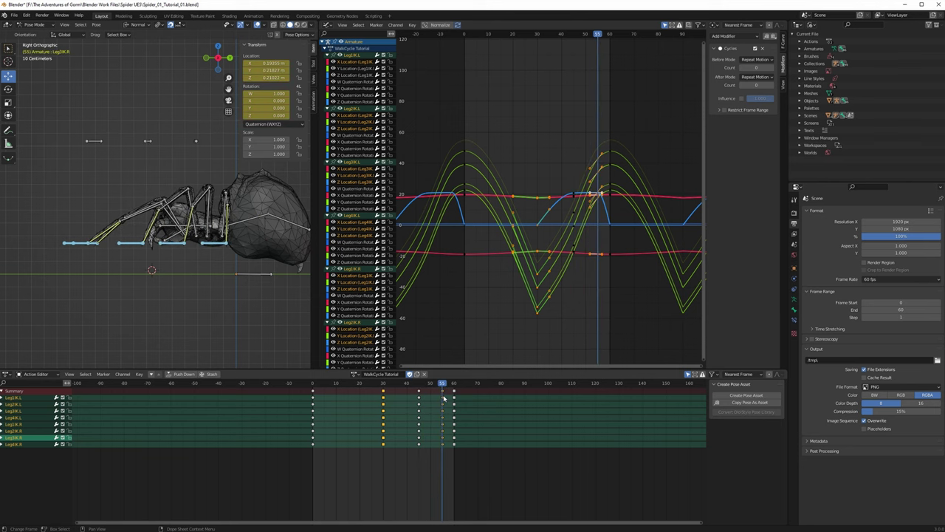
{"action": "left_click_drag", "start_coordinate": [161, 220], "coordinate": [168, 235]}
{"action": "key", "text": "i"}
{"action": "left_click", "coordinate": [196, 277]}
{"action": "key", "text": "space"}
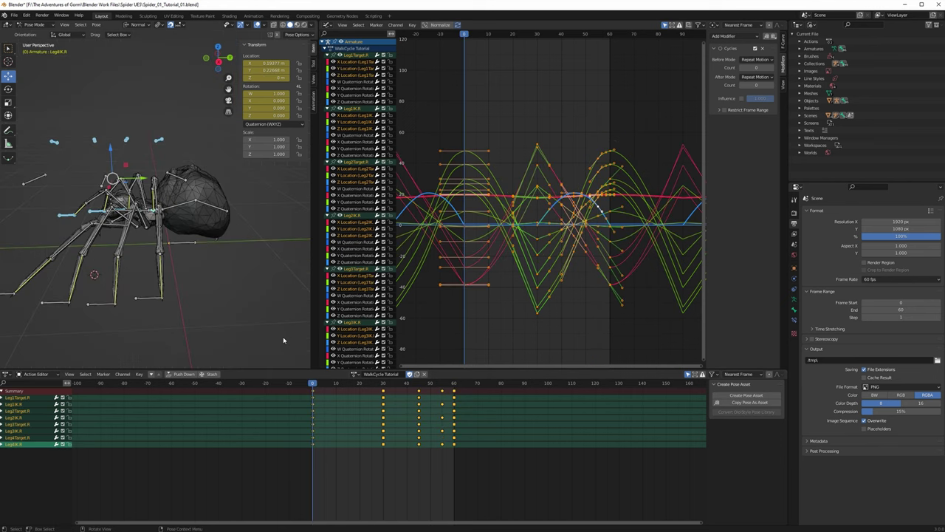
Step: Add all left-side leg target and IK bones to the selected right-side leg bones
{"action": "middle_click_drag", "start_coordinate": [260, 272], "coordinate": [237, 298]}
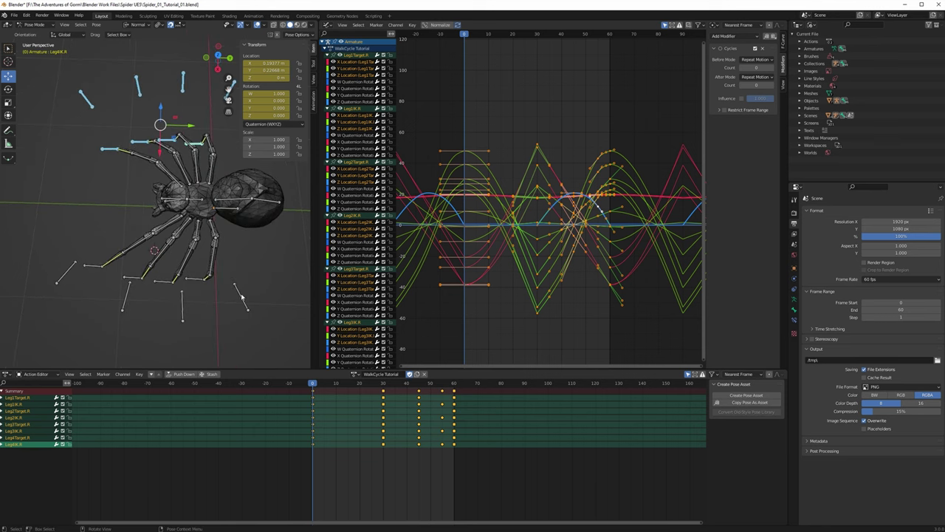
{"action": "left_click", "coordinate": [243, 299], "text": "shift"}
{"action": "left_click", "coordinate": [182, 307], "text": "shift"}
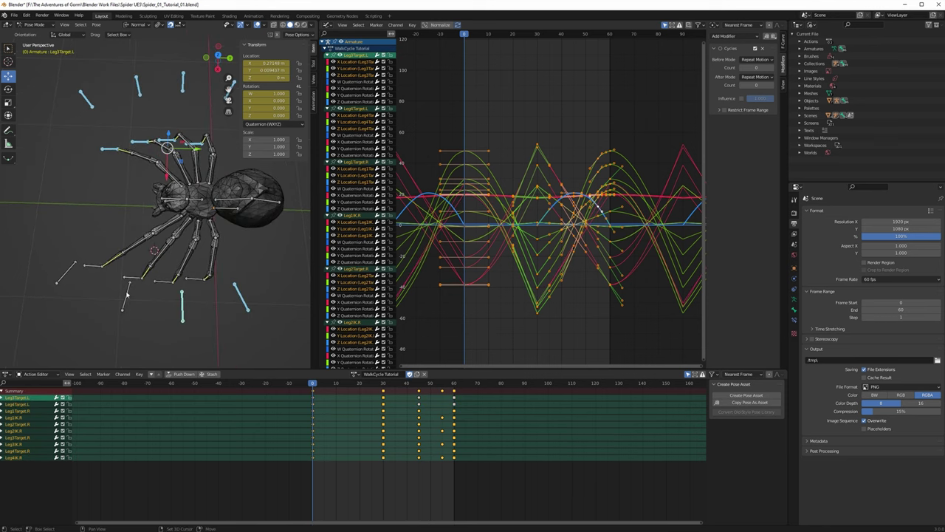
{"action": "left_click", "coordinate": [127, 296], "text": "shift"}
{"action": "left_click", "coordinate": [68, 271], "text": "shift"}
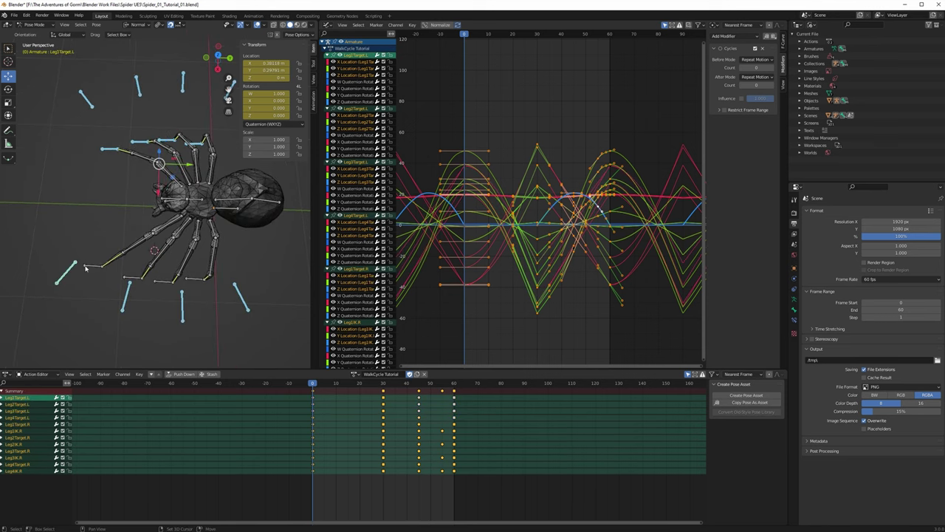
{"action": "left_click", "coordinate": [92, 267], "text": "shift"}
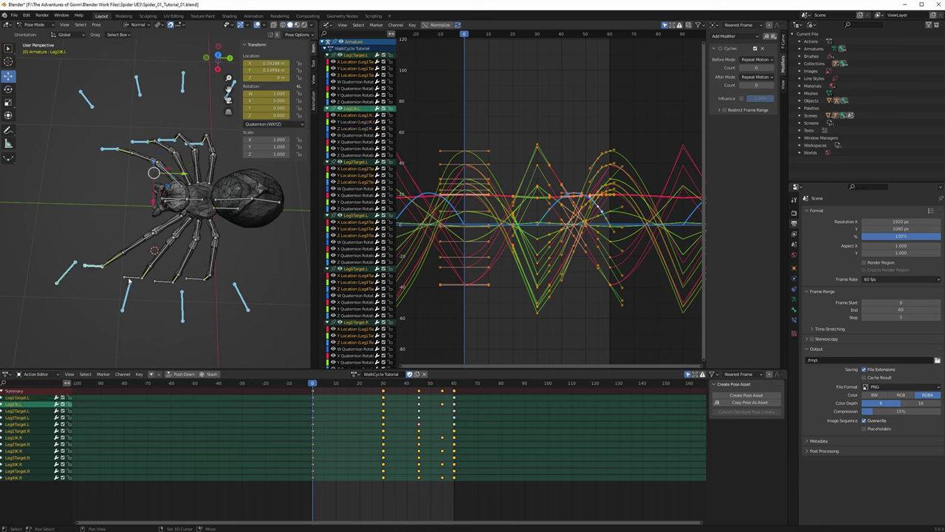
{"action": "left_click", "coordinate": [135, 279], "text": "shift"}
{"action": "left_click", "coordinate": [176, 281], "text": "shift"}
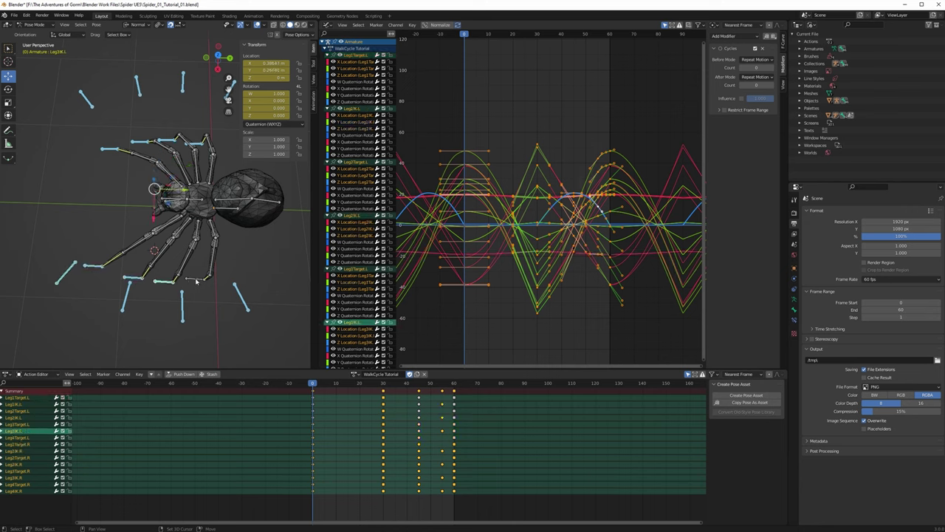
{"action": "left_click", "coordinate": [196, 281], "text": "shift"}
Step: At frame 35 in right view, lower all selected leg bones about 0.055 m, insert a Location & Rotation keyframe, and preview the motion
{"action": "left_click", "coordinate": [218, 70]}
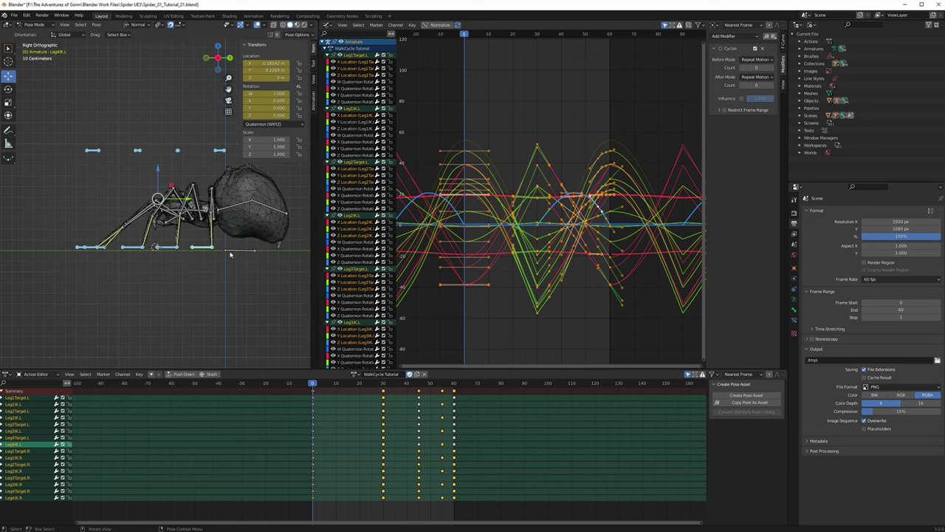
{"action": "left_click_drag", "start_coordinate": [313, 386], "coordinate": [396, 400]}
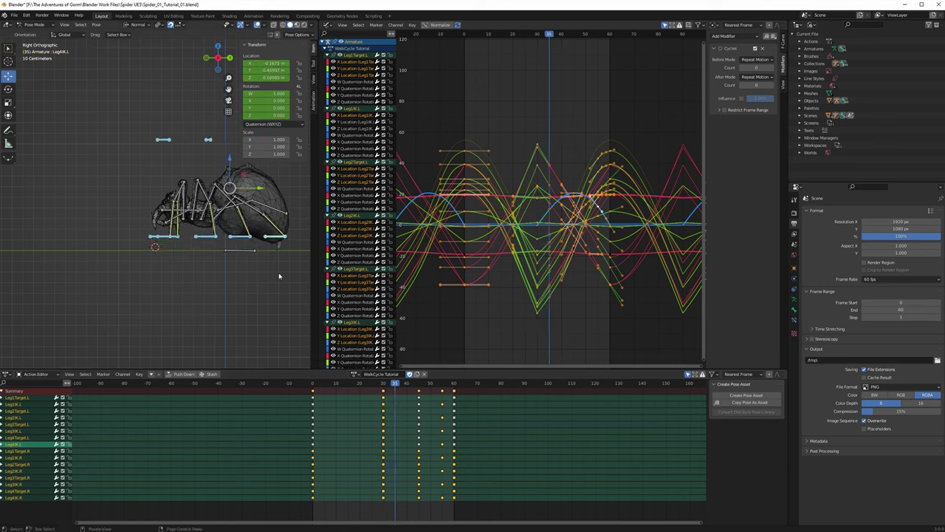
{"action": "scroll", "coordinate": [279, 276], "scroll_direction": "up", "scroll_amount": 2}
{"action": "middle_click_drag", "start_coordinate": [280, 276], "coordinate": [214, 288], "text": "shift"}
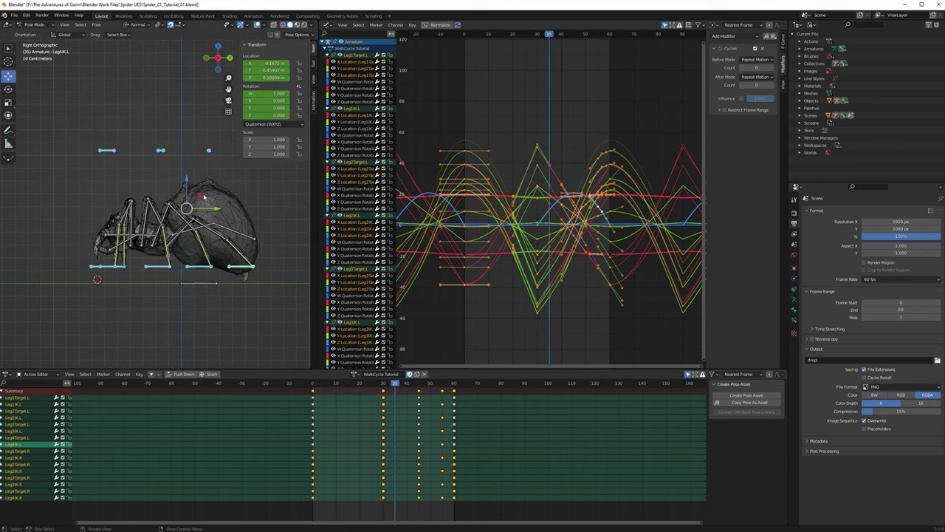
{"action": "left_click_drag", "start_coordinate": [200, 196], "coordinate": [201, 203]}
{"action": "key", "text": "i"}
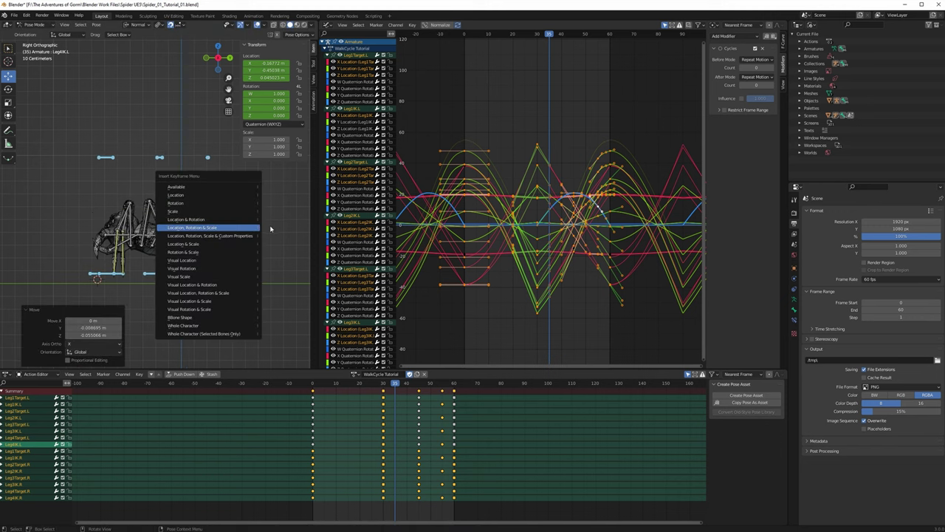
{"action": "left_click", "coordinate": [221, 221]}
{"action": "key", "text": "space"}
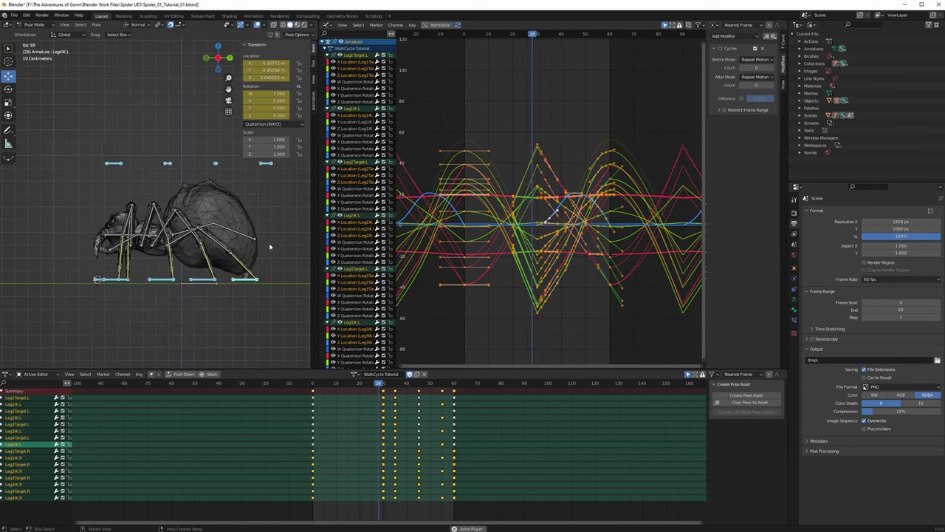
{"action": "key", "text": "space"}
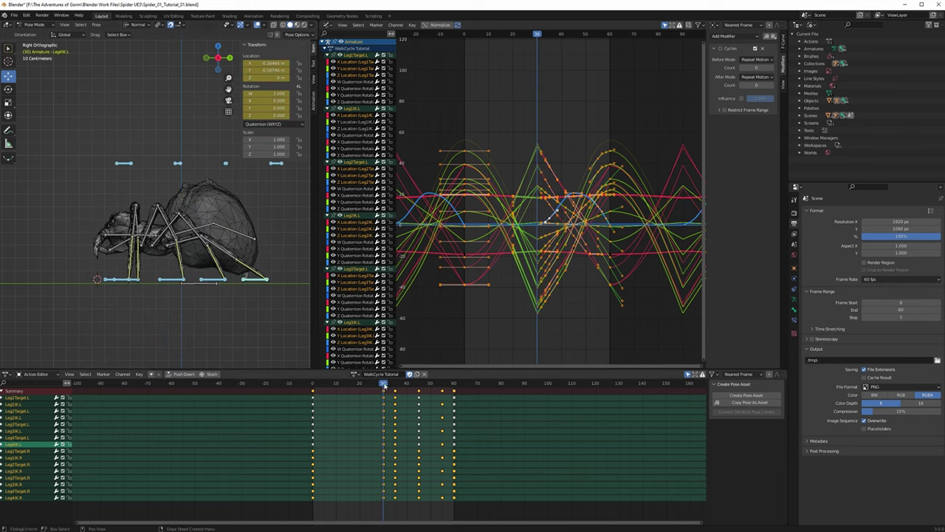
Step: At frame 35, shift all selected leg bones about 0.084 m backward along Y, update their keyframe, and play the animation
{"action": "left_click_drag", "start_coordinate": [383, 385], "coordinate": [395, 387]}
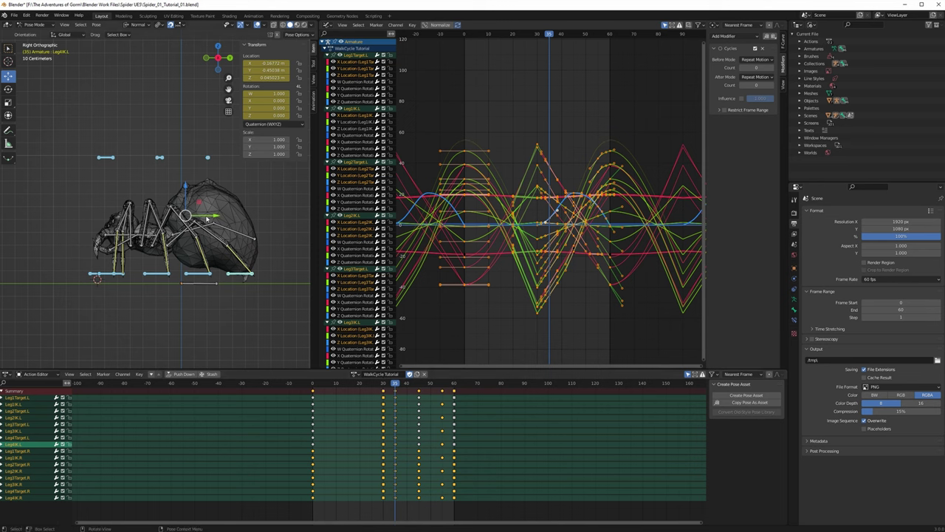
{"action": "left_click_drag", "start_coordinate": [210, 217], "coordinate": [215, 216]}
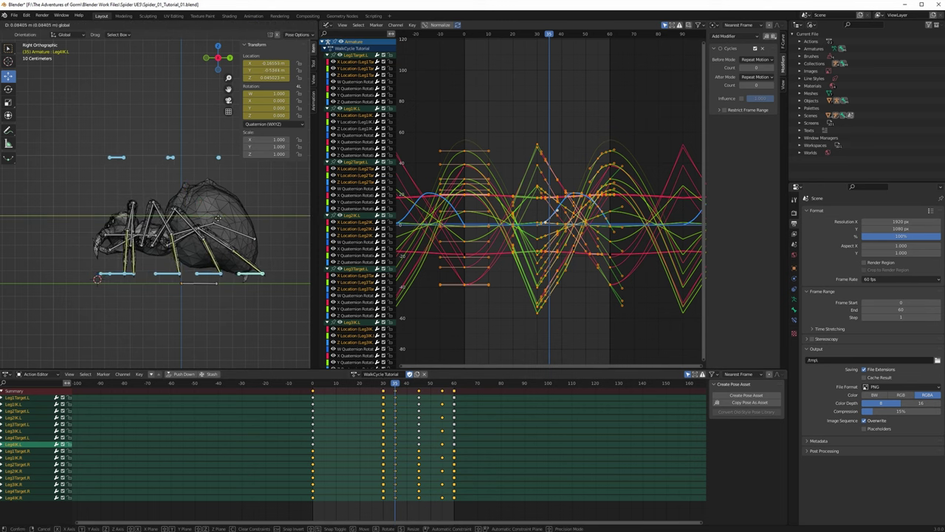
{"action": "left_click", "coordinate": [218, 218]}
{"action": "right_click", "coordinate": [284, 211]}
{"action": "key", "text": "Escape"}
{"action": "key", "text": "space"}
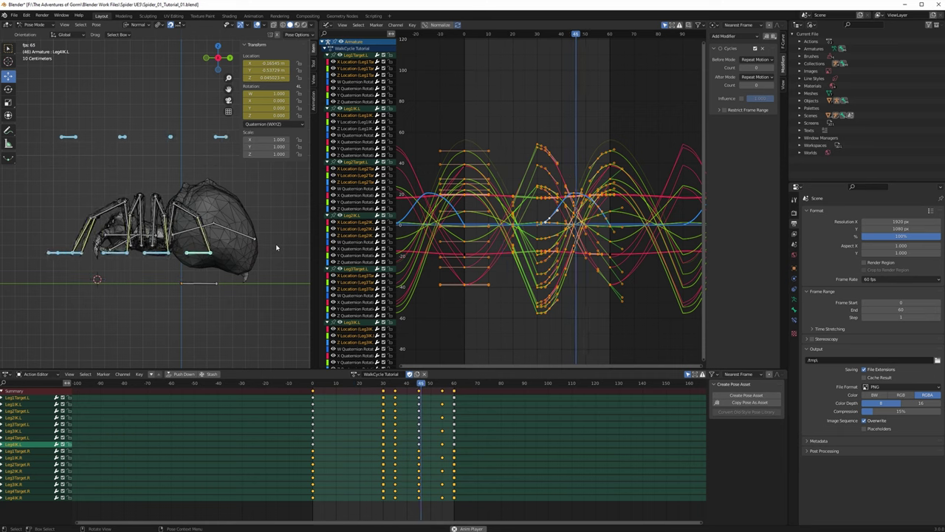
Step: Stop playback, select the right-side front leg's IK bone in right view, and go to frame 0
{"action": "key", "text": "space"}
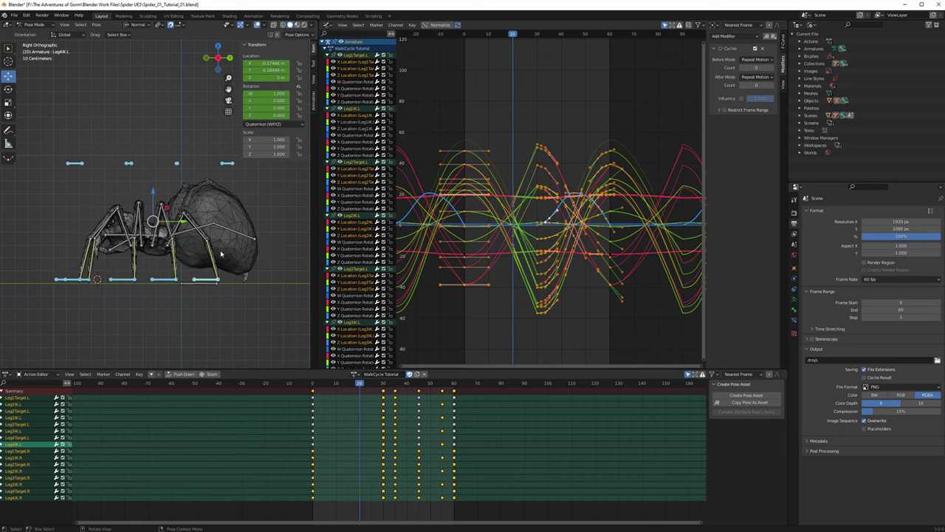
{"action": "middle_click_drag", "start_coordinate": [179, 255], "coordinate": [188, 176]}
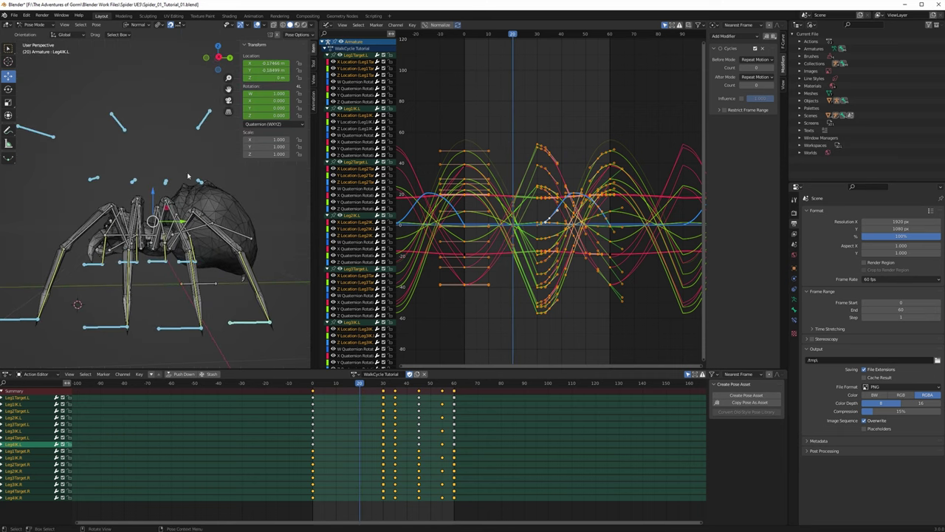
{"action": "left_click", "coordinate": [219, 58]}
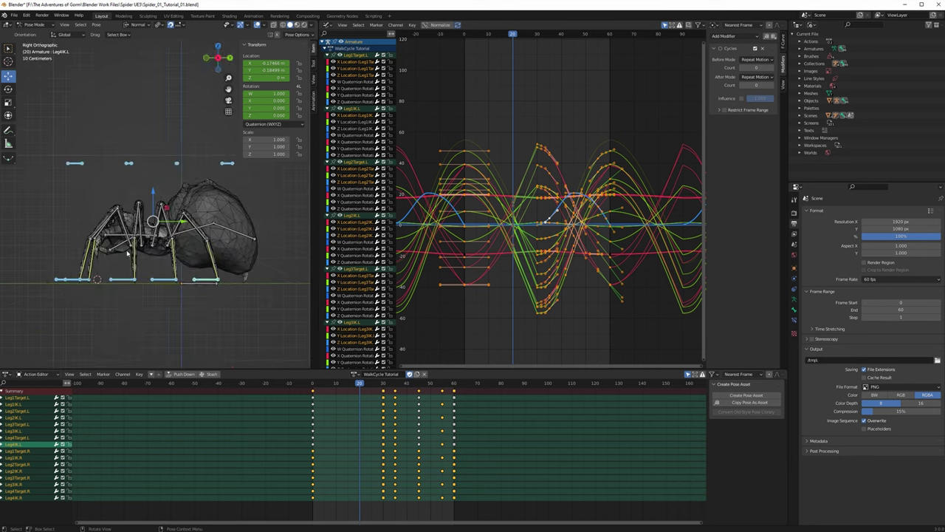
{"action": "scroll", "coordinate": [125, 274], "scroll_direction": "up", "scroll_amount": 2}
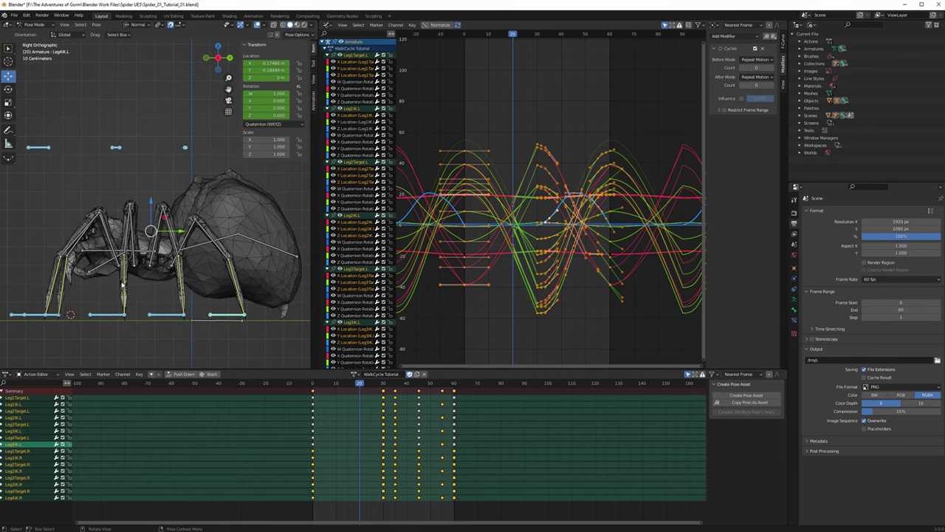
{"action": "left_click", "coordinate": [57, 315]}
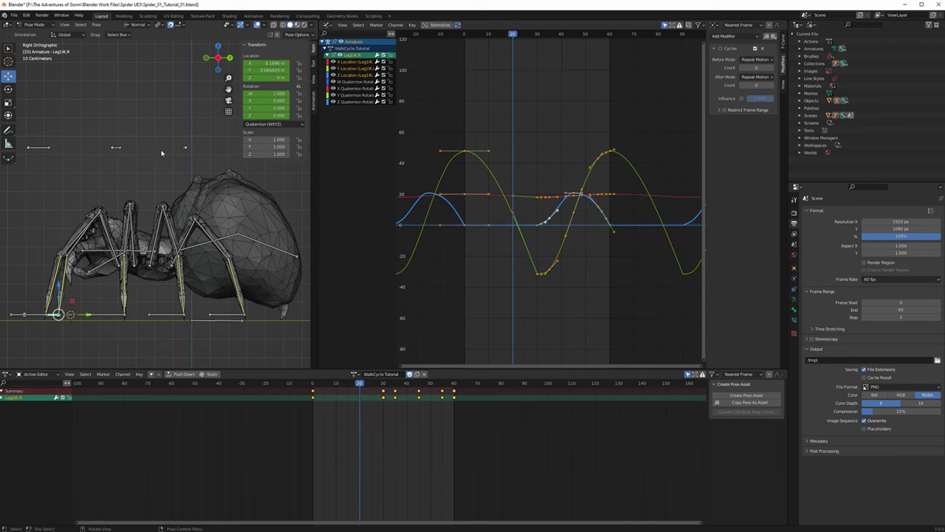
{"action": "middle_click_drag", "start_coordinate": [145, 245], "coordinate": [181, 264], "text": "shift"}
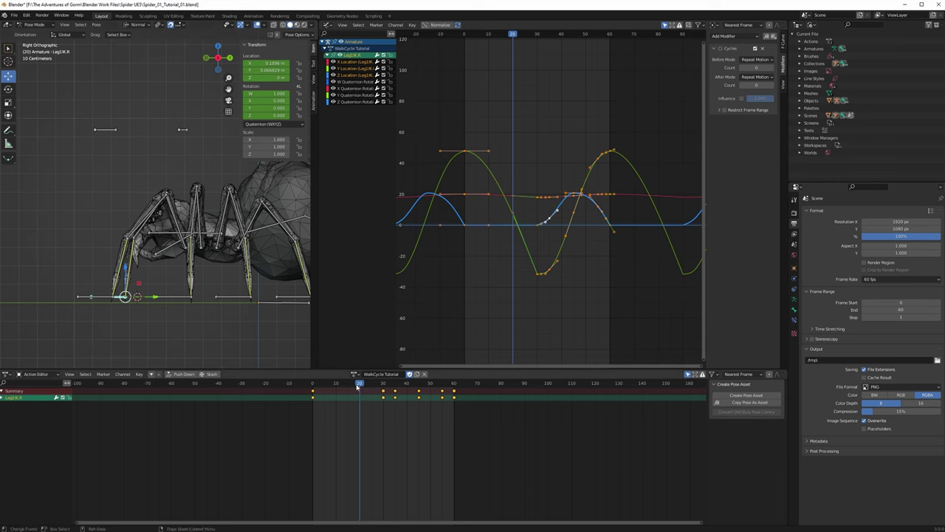
{"action": "left_click_drag", "start_coordinate": [359, 388], "coordinate": [313, 391]}
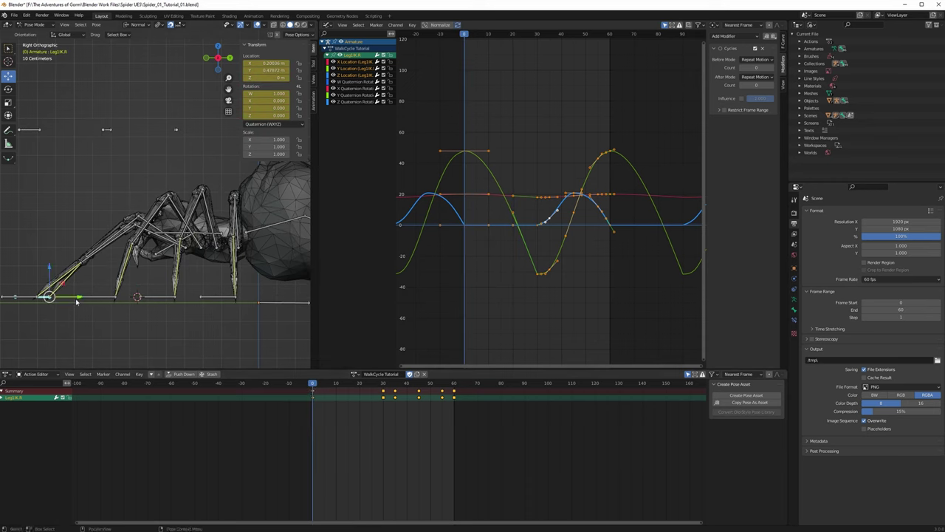
{"action": "middle_click_drag", "start_coordinate": [150, 279], "coordinate": [145, 295]}
{"action": "left_click_drag", "start_coordinate": [122, 297], "coordinate": [125, 296]}
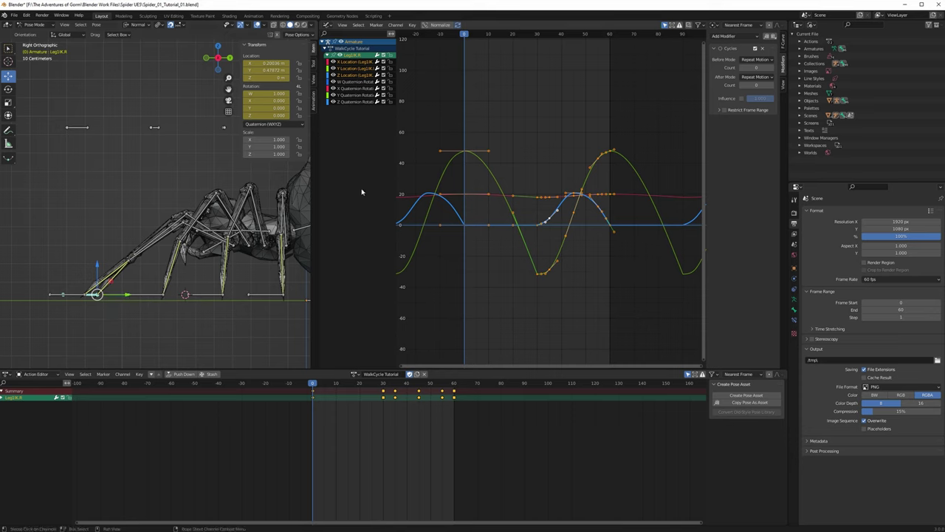
Step: Raise the whole Y Location curve of Leg1IK.R by about 7 units along Y in the Graph Editor
{"action": "left_click", "coordinate": [355, 68]}
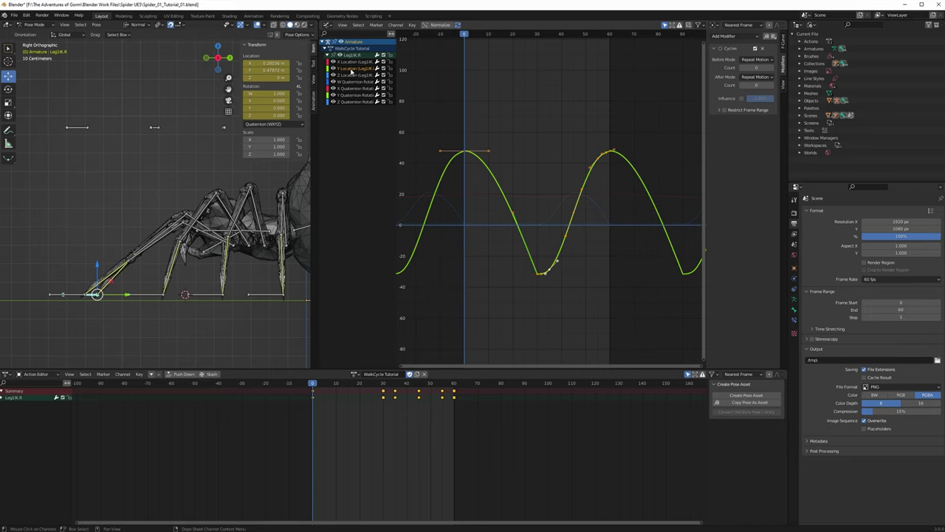
{"action": "scroll", "coordinate": [524, 151], "scroll_direction": "down", "scroll_amount": 1}
{"action": "left_click", "coordinate": [533, 151]}
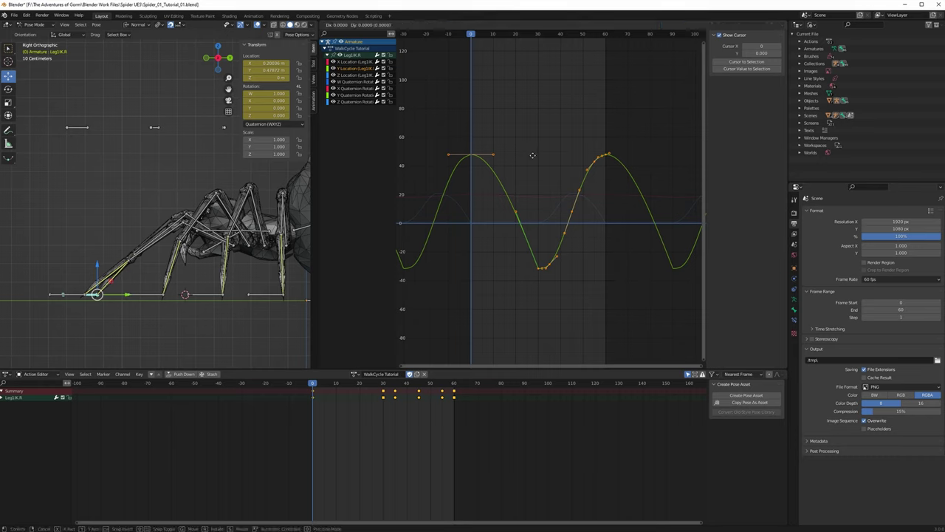
{"action": "key", "text": "y"}
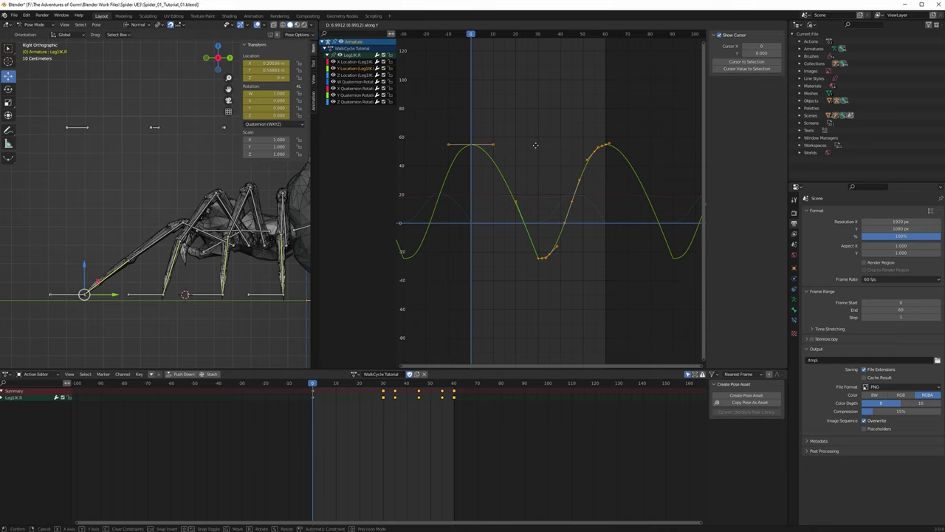
{"action": "left_click", "coordinate": [535, 146]}
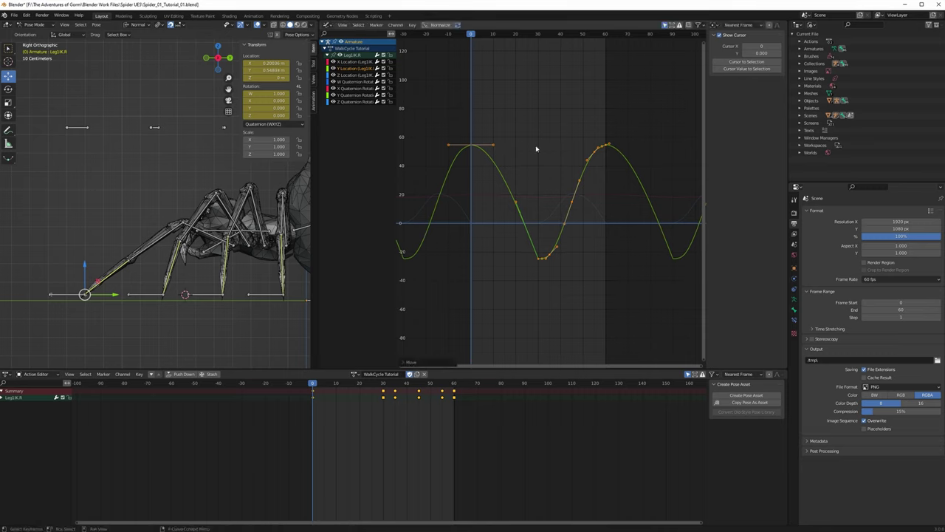
Step: Scrub to frame 35 and play the animation, checking the front leg's stride in perspective and right view
{"action": "left_click_drag", "start_coordinate": [314, 384], "coordinate": [395, 396]}
{"action": "middle_click_drag", "start_coordinate": [260, 273], "coordinate": [185, 244], "text": "shift"}
{"action": "scroll", "coordinate": [167, 272], "scroll_direction": "down", "scroll_amount": 2}
{"action": "key", "text": "space"}
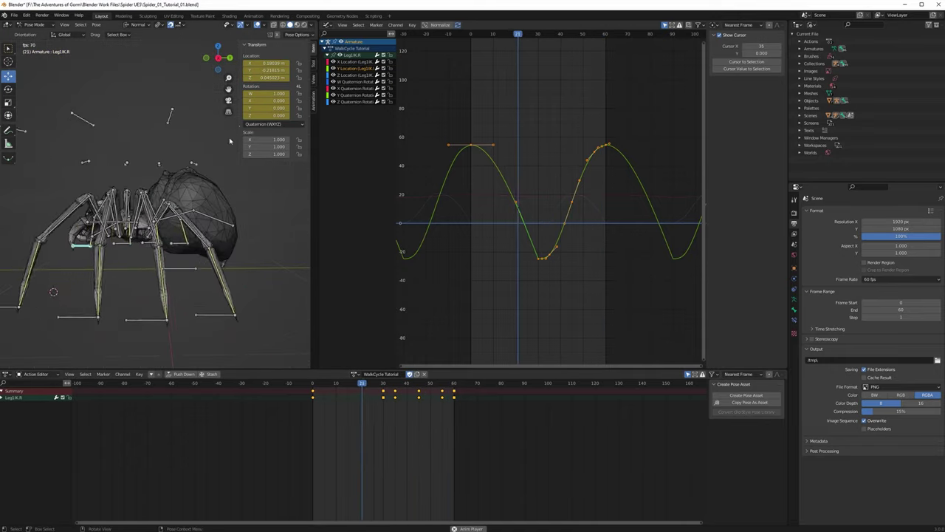
{"action": "left_click", "coordinate": [217, 59]}
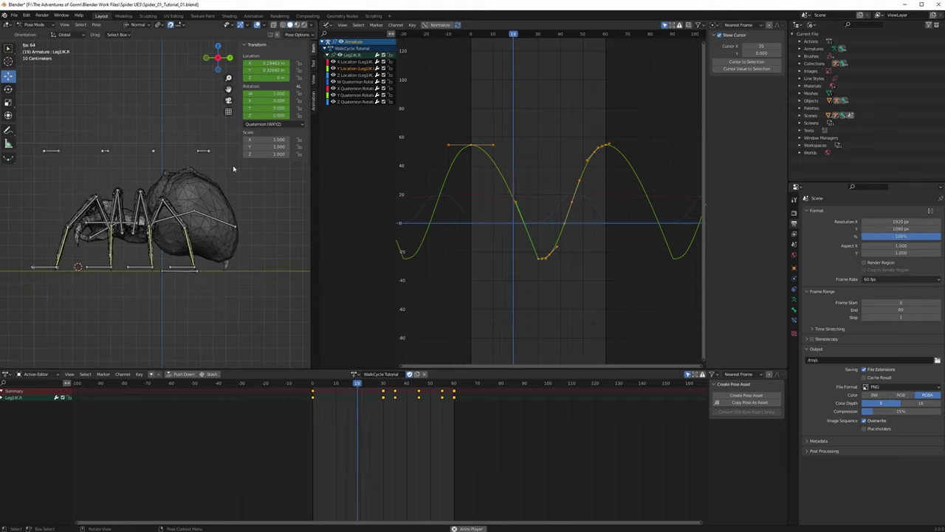
{"action": "key", "text": "space"}
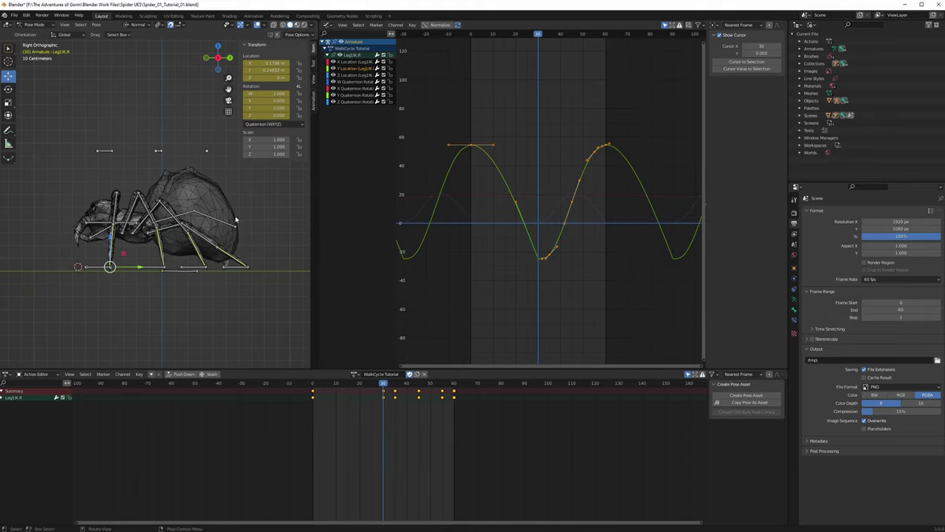
Step: Select every bone of the rig and all of their keyframes in the Action Editor
{"action": "middle_click_drag", "start_coordinate": [236, 220], "coordinate": [207, 239]}
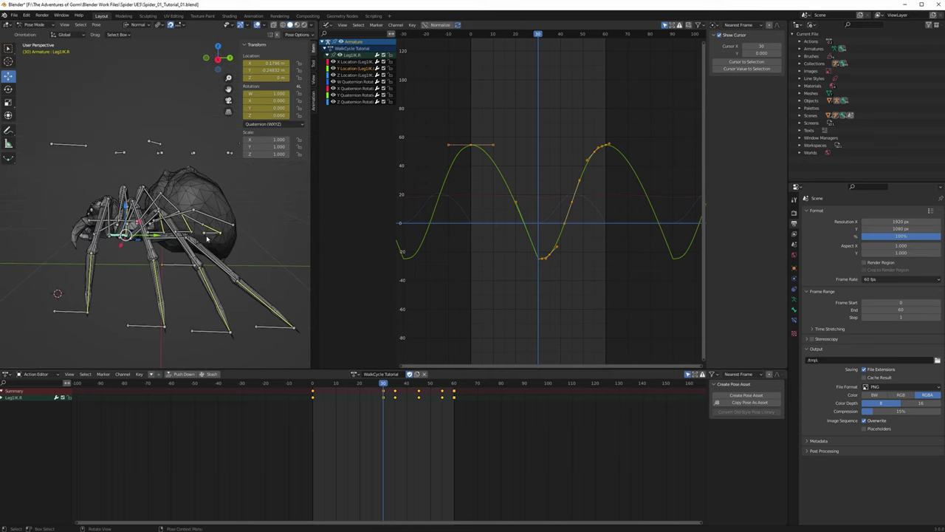
{"action": "key", "text": "a"}
{"action": "middle_click_drag", "start_coordinate": [194, 211], "coordinate": [198, 206]}
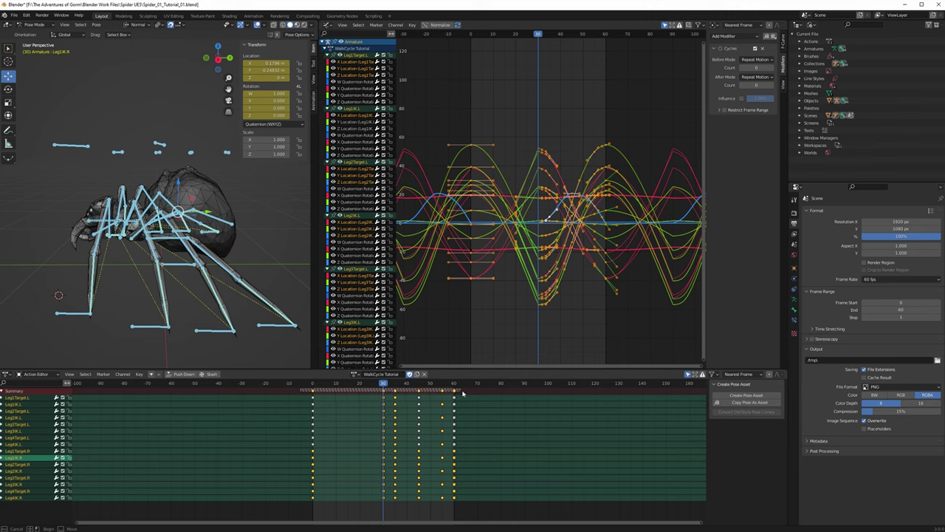
{"action": "left_click_drag", "start_coordinate": [474, 395], "coordinate": [475, 395]}
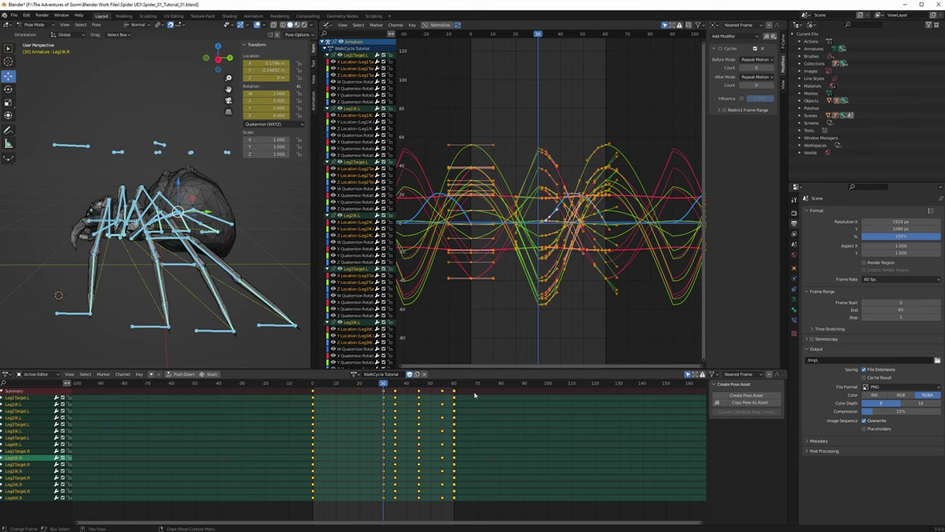
Step: Examine the curves of the left-side leg IK bones and Leg2Target.L one by one at frame 30
{"action": "left_click", "coordinate": [216, 333]}
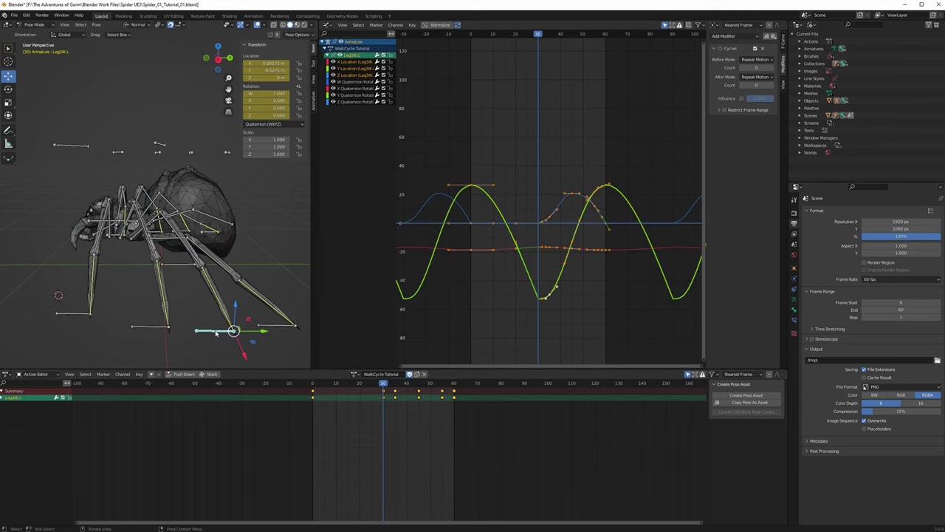
{"action": "left_click", "coordinate": [146, 329]}
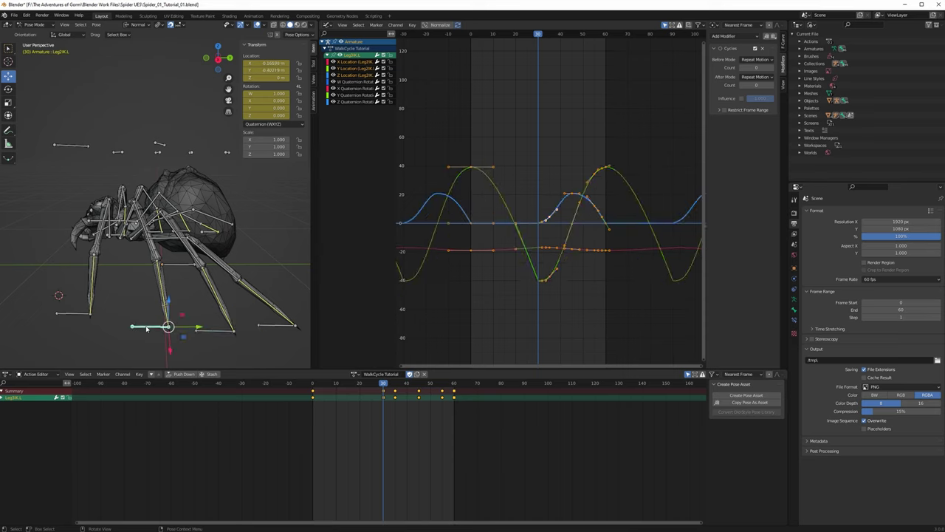
{"action": "left_click", "coordinate": [77, 315]}
{"action": "left_click", "coordinate": [163, 146]}
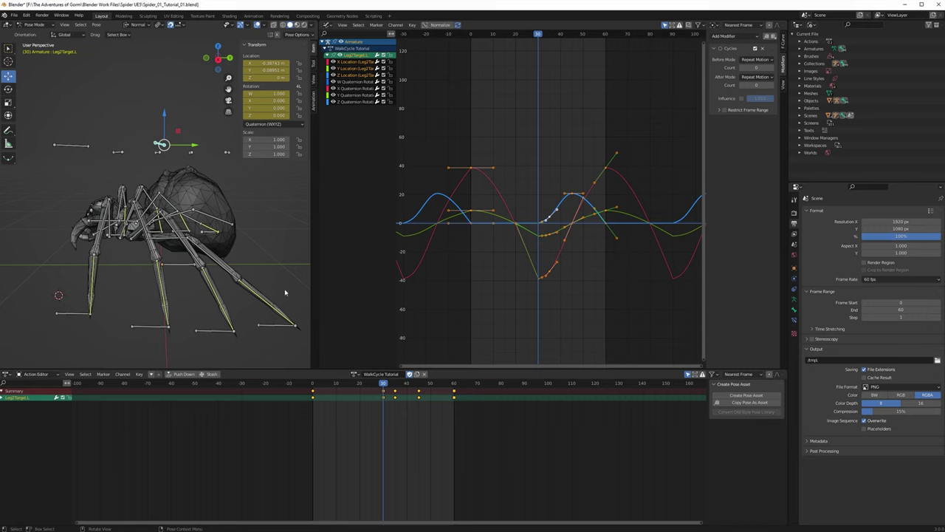
{"action": "left_click", "coordinate": [275, 328]}
{"action": "middle_click_drag", "start_coordinate": [275, 328], "coordinate": [222, 310]}
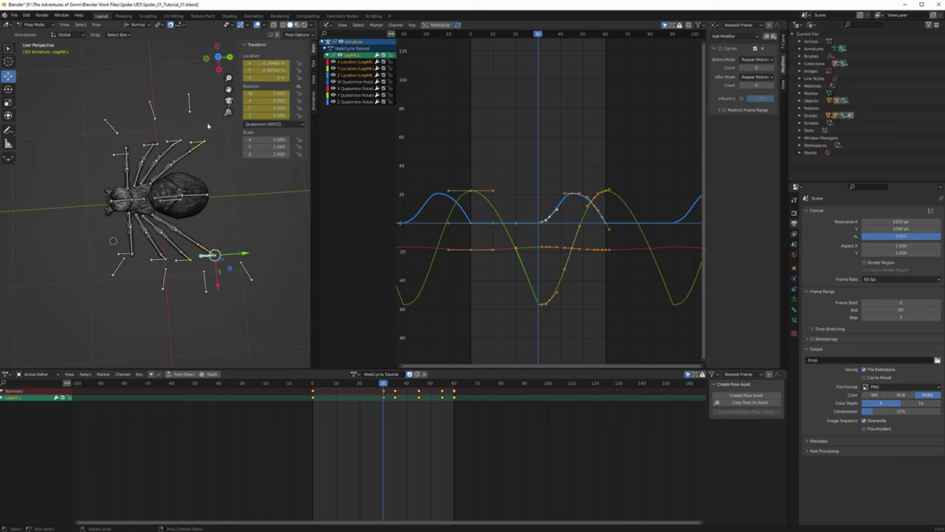
Step: Scrub onward from frame 30 in right view and play the animation to review the walk cycle
{"action": "left_click", "coordinate": [219, 70]}
{"action": "scroll", "coordinate": [186, 234], "scroll_direction": "up", "scroll_amount": 3}
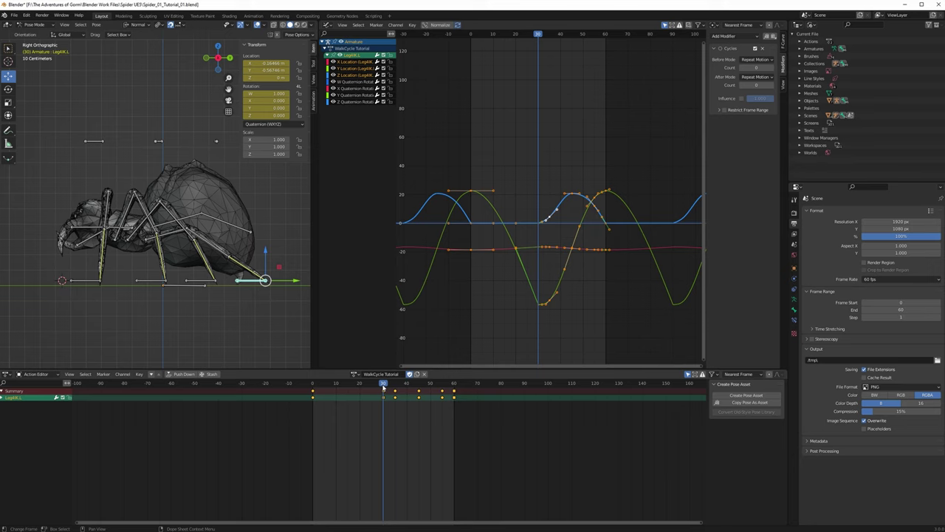
{"action": "left_click_drag", "start_coordinate": [383, 386], "coordinate": [422, 398]}
{"action": "key", "text": "space"}
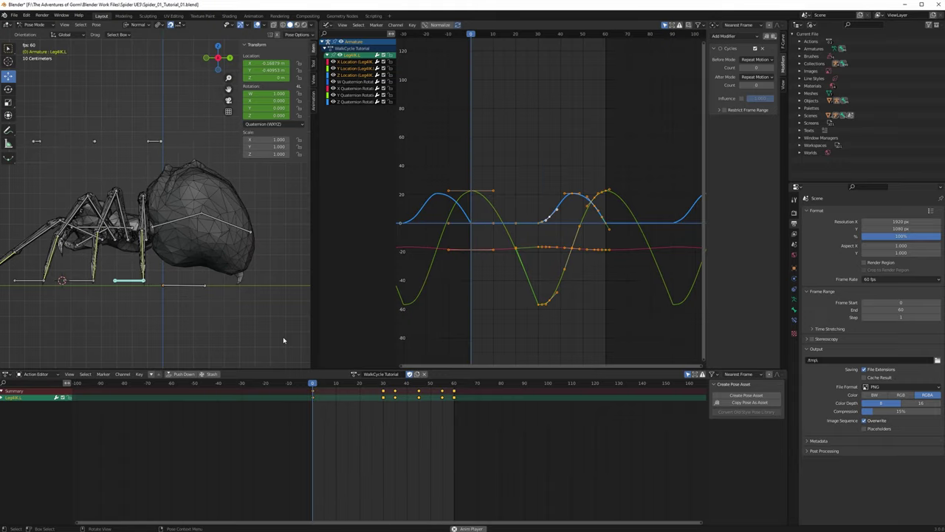
Step: Select the four right-side leg IK bones and their four target bones from a top-down angle
{"action": "middle_click_drag", "start_coordinate": [224, 303], "coordinate": [85, 194]}
{"action": "left_click", "coordinate": [83, 195]}
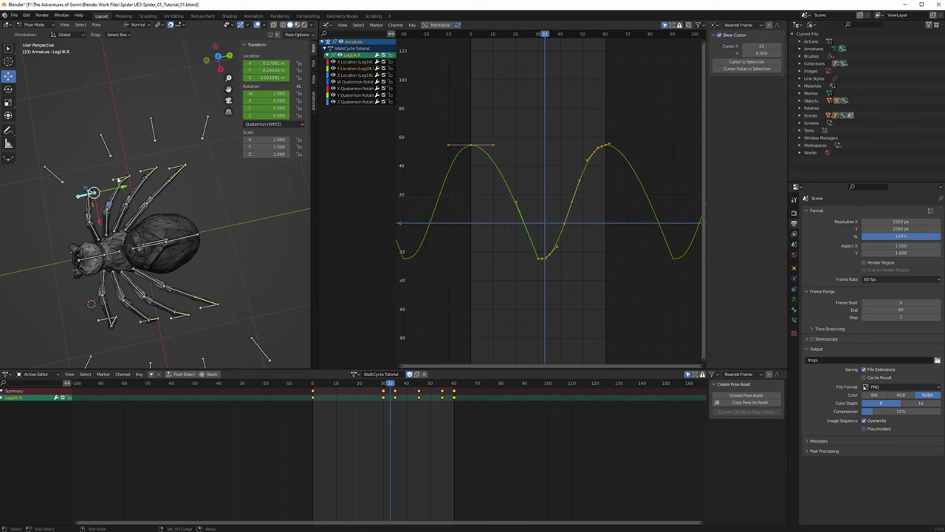
{"action": "left_click", "coordinate": [117, 181], "text": "shift"}
{"action": "left_click", "coordinate": [170, 171], "text": "shift"}
{"action": "left_click", "coordinate": [201, 145], "text": "shift"}
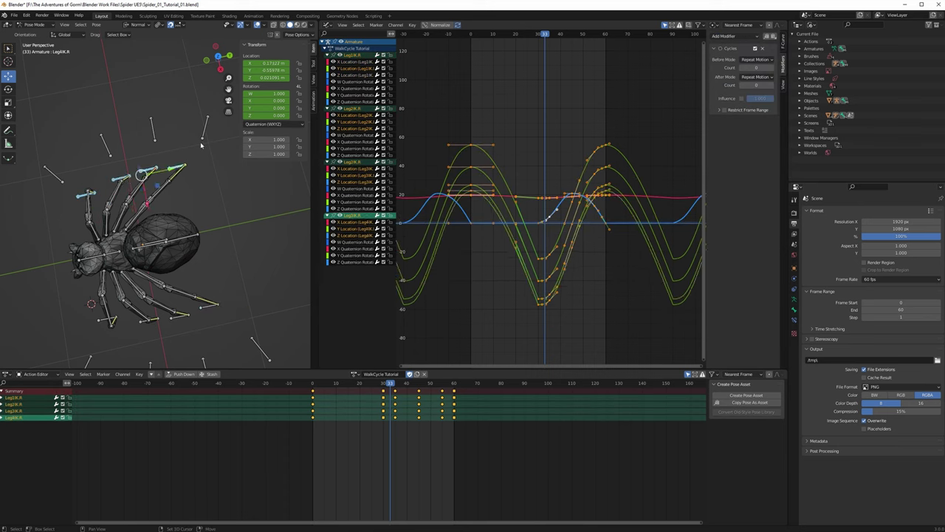
{"action": "left_click", "coordinate": [206, 127], "text": "shift"}
{"action": "left_click", "coordinate": [153, 130], "text": "shift"}
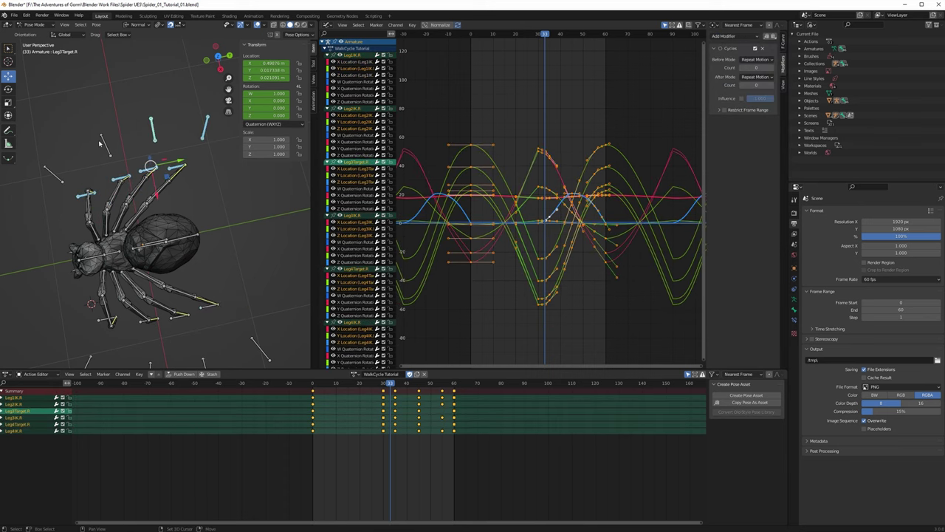
{"action": "left_click", "coordinate": [105, 144], "text": "shift"}
{"action": "left_click", "coordinate": [58, 180], "text": "shift"}
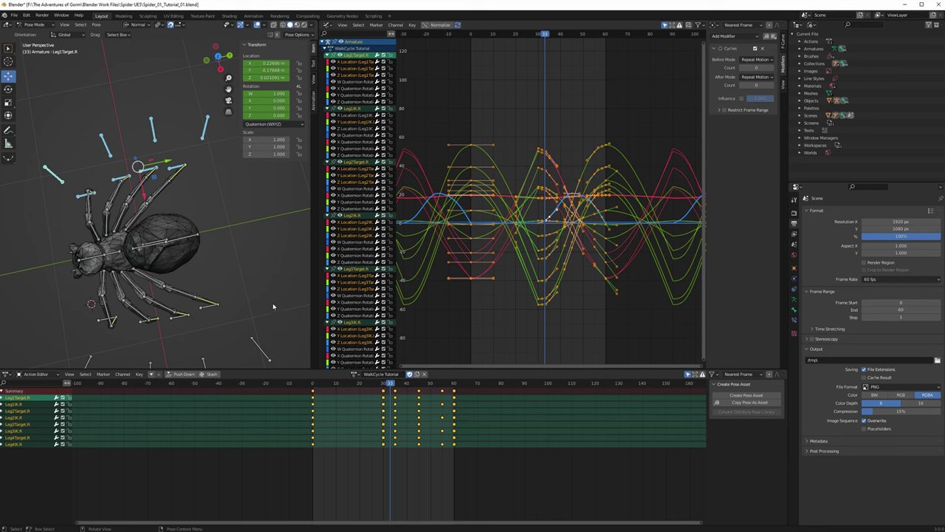
Step: Extend the selection to all bones and box-select all keyframes of the walk cycle
{"action": "key", "text": "a"}
{"action": "left_click_drag", "start_coordinate": [296, 391], "coordinate": [368, 392]}
{"action": "left_click_drag", "start_coordinate": [471, 394], "coordinate": [472, 395]}
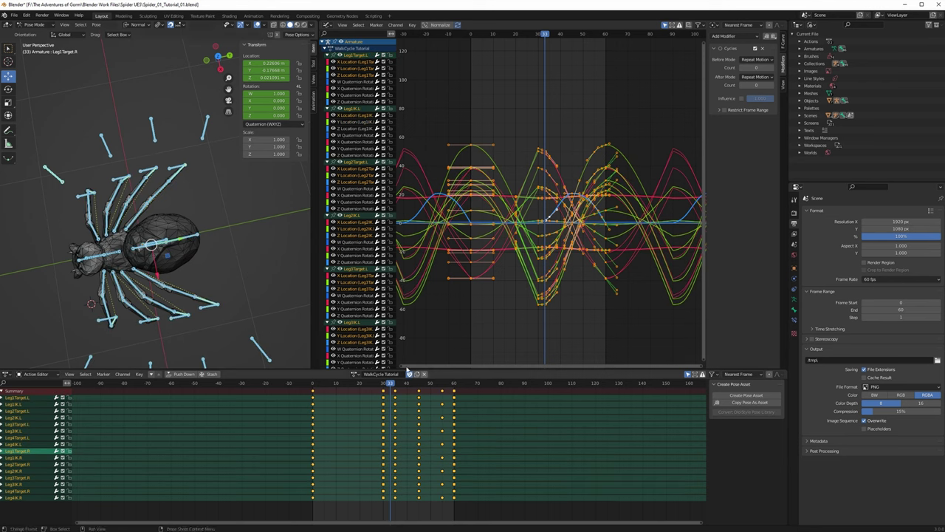
Step: Select only the right-side bones Leg1Target.R to Leg4Target.R and Leg1IK.R to Leg4IK.R
{"action": "left_click", "coordinate": [207, 131]}
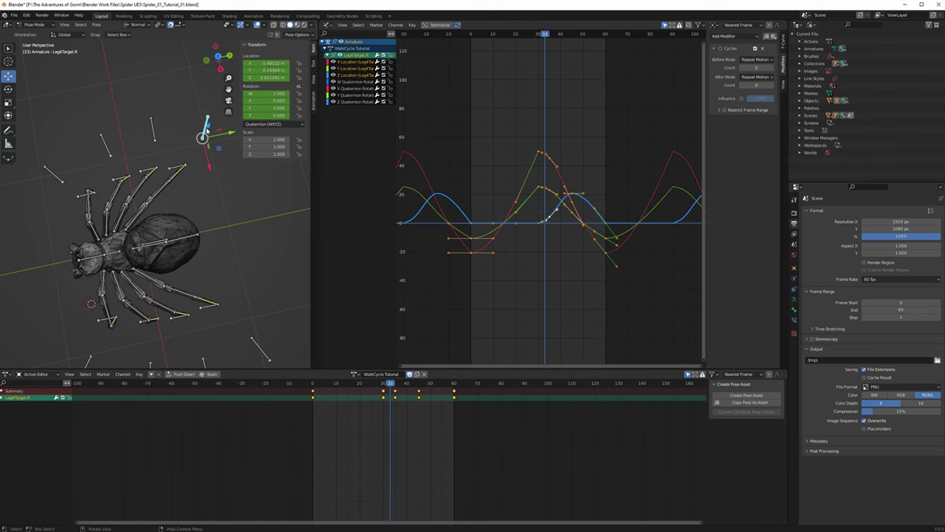
{"action": "left_click", "coordinate": [153, 132], "text": "shift"}
{"action": "left_click", "coordinate": [104, 148], "text": "shift"}
{"action": "left_click", "coordinate": [55, 177], "text": "shift"}
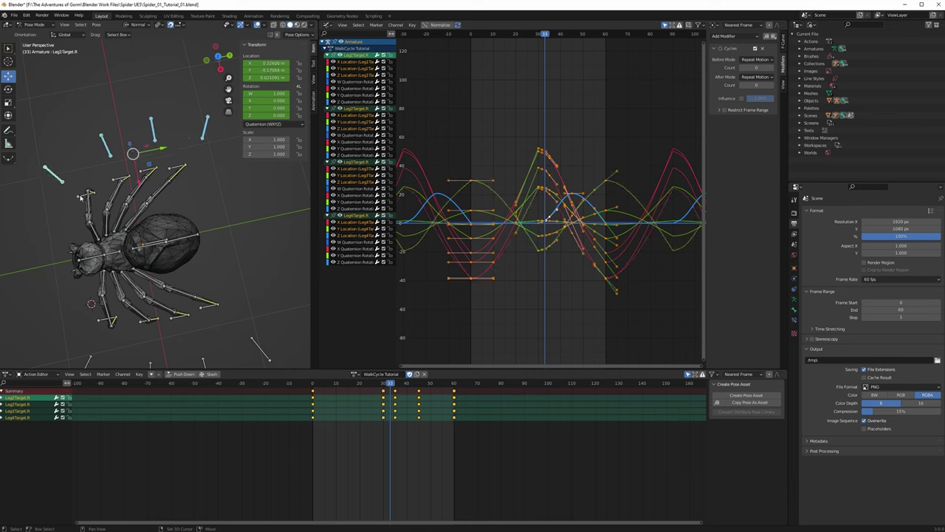
{"action": "left_click", "coordinate": [83, 196], "text": "shift"}
{"action": "left_click", "coordinate": [147, 172], "text": "shift"}
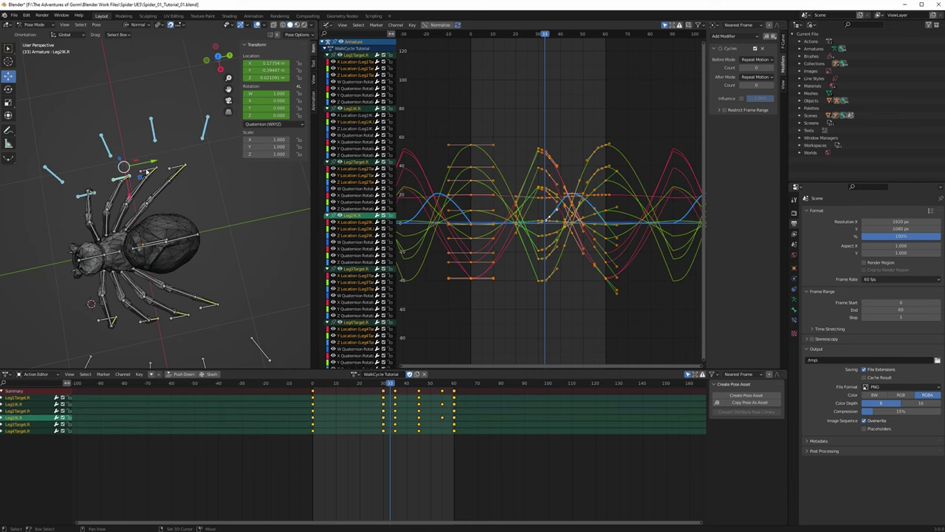
{"action": "left_click", "coordinate": [155, 170], "text": "shift"}
{"action": "left_click", "coordinate": [177, 168], "text": "shift"}
{"action": "middle_click_drag", "start_coordinate": [221, 254], "coordinate": [221, 227]}
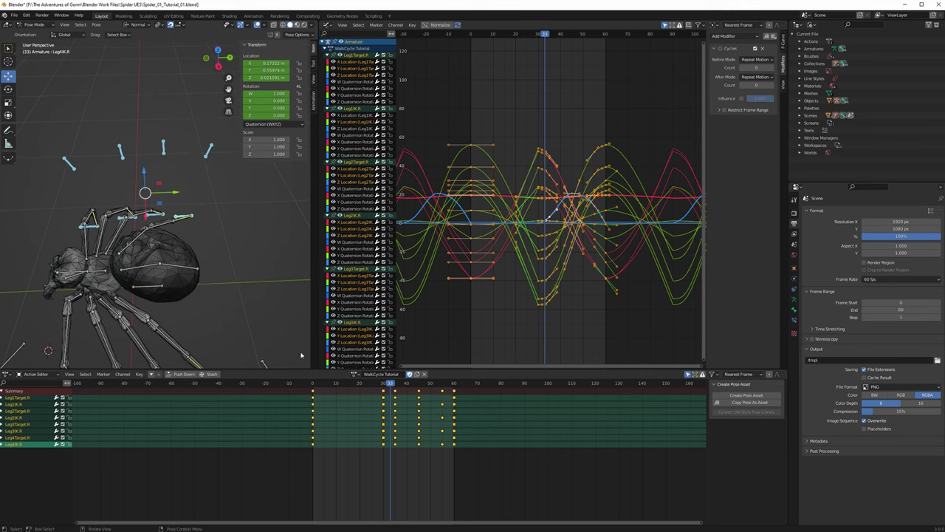
Step: Shift all keyframes of the right-side leg bones forward 30 frames, starting them at frame 30, and play the animation
{"action": "left_click_drag", "start_coordinate": [358, 393], "coordinate": [477, 394]}
{"action": "left_click_drag", "start_coordinate": [312, 393], "coordinate": [383, 399]}
{"action": "middle_click_drag", "start_coordinate": [260, 297], "coordinate": [251, 224]}
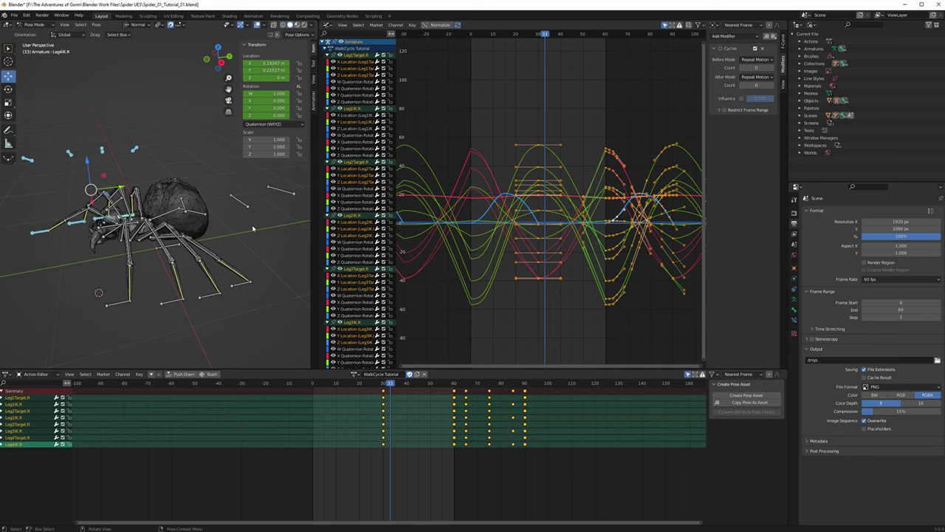
{"action": "key", "text": "space"}
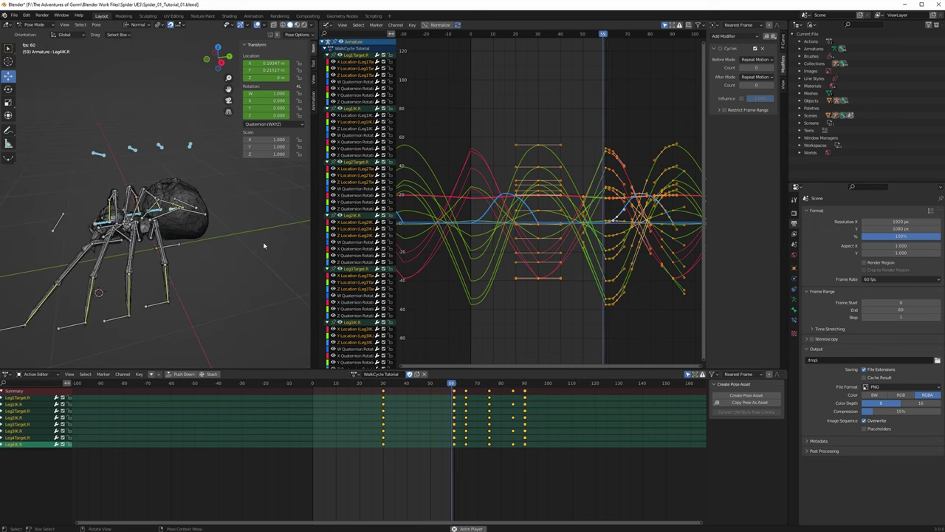
Step: Stop the playback and select the fourth leg pair's bones: Leg4IK.R, Leg4Target.R, Leg4IK.L and Leg4Target.L
{"action": "middle_click_drag", "start_coordinate": [231, 237], "coordinate": [251, 206]}
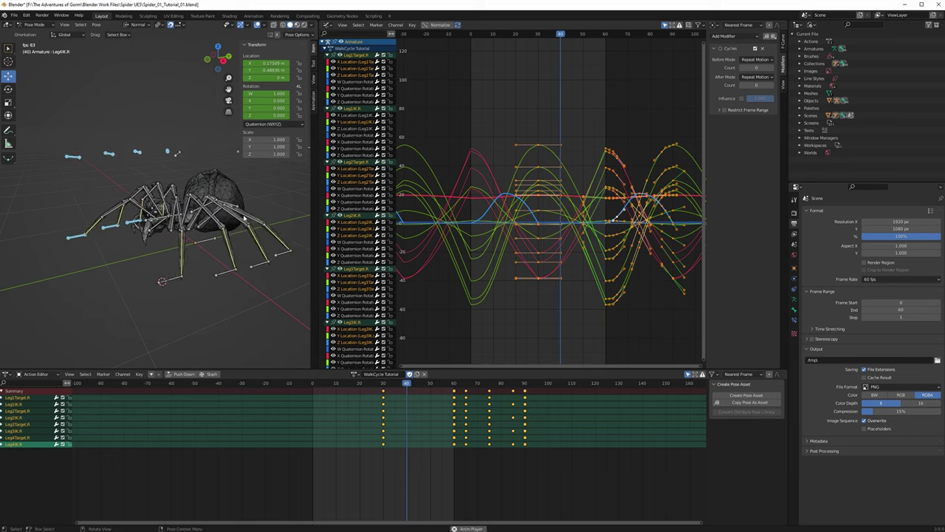
{"action": "middle_click_drag", "start_coordinate": [260, 212], "coordinate": [209, 254]}
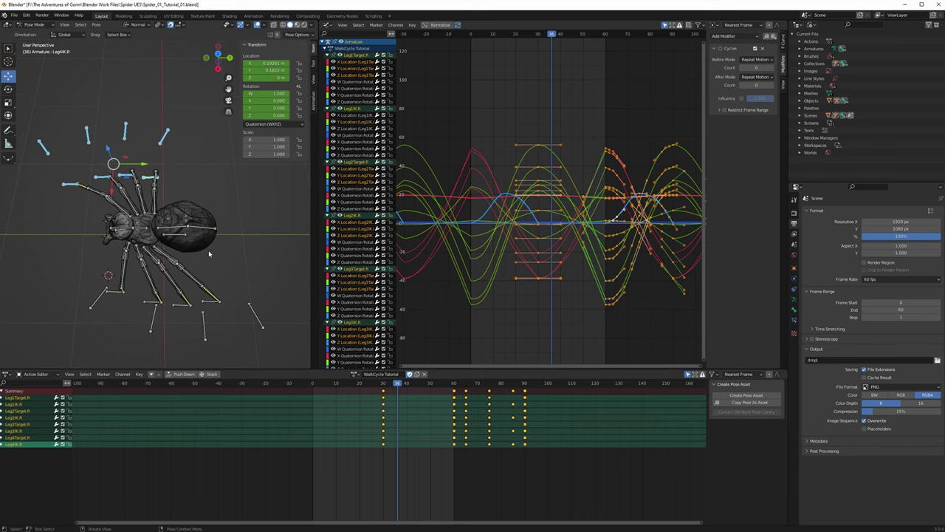
{"action": "left_click", "coordinate": [149, 180]}
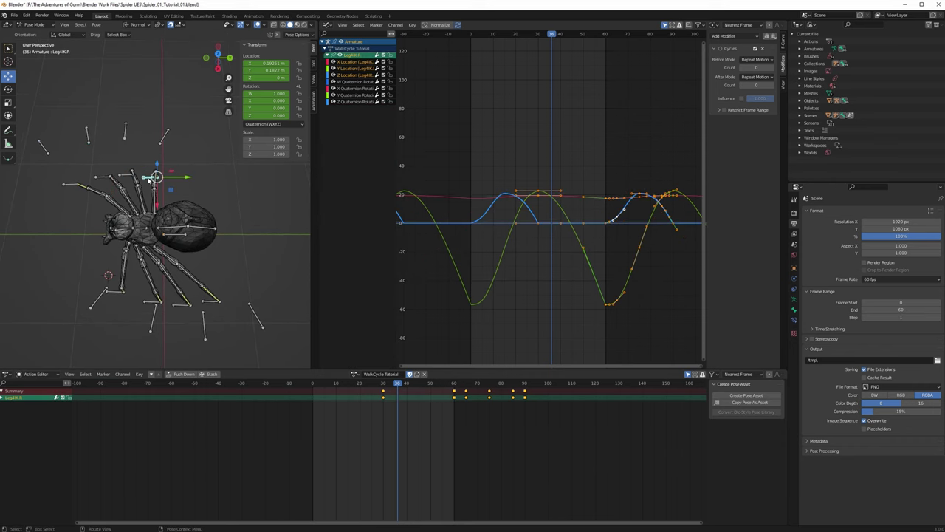
{"action": "left_click", "coordinate": [166, 138], "text": "shift"}
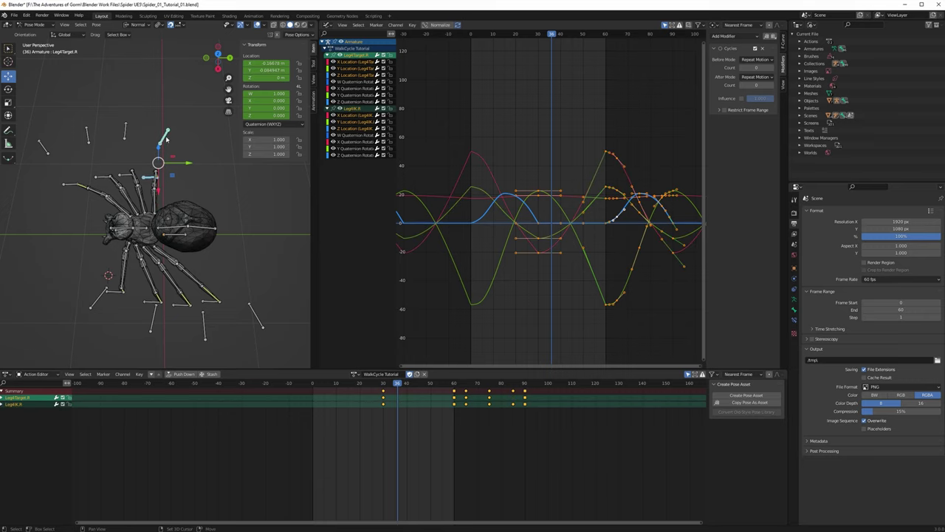
{"action": "left_click", "coordinate": [209, 302], "text": "shift"}
{"action": "left_click", "coordinate": [256, 314], "text": "shift"}
{"action": "middle_click_drag", "start_coordinate": [256, 313], "coordinate": [279, 363]}
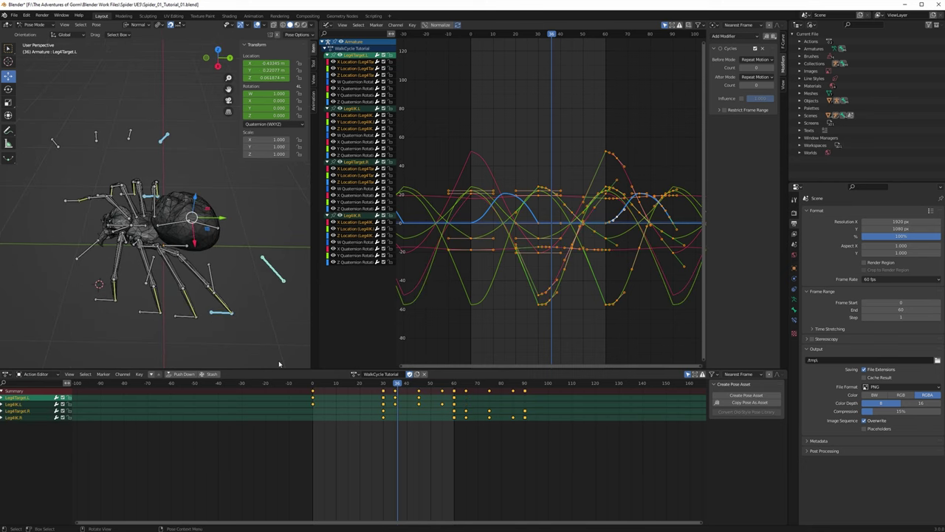
Step: Try shifting the fourth leg pair's keyframes forward 15 frames, play the animation from above, and undo the shift
{"action": "left_click_drag", "start_coordinate": [313, 393], "coordinate": [348, 396]}
{"action": "key", "text": "space"}
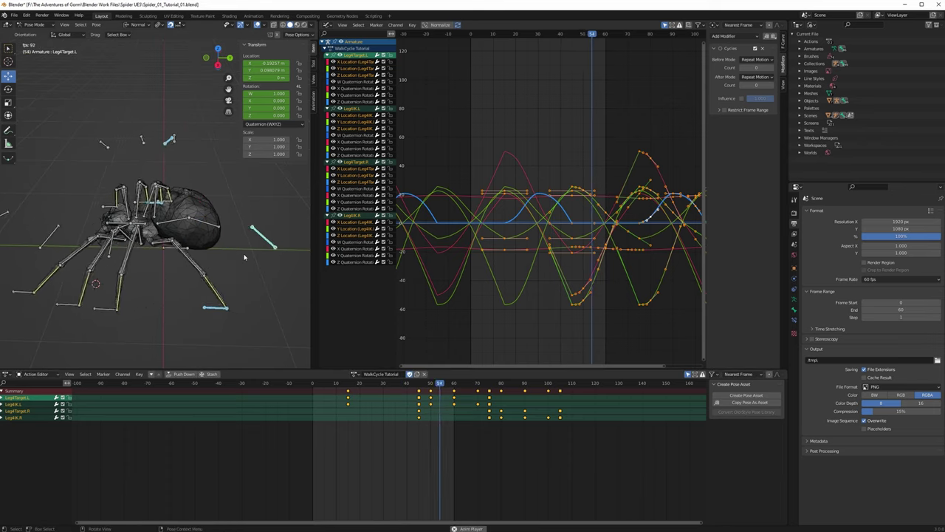
{"action": "middle_click_drag", "start_coordinate": [249, 254], "coordinate": [250, 270]}
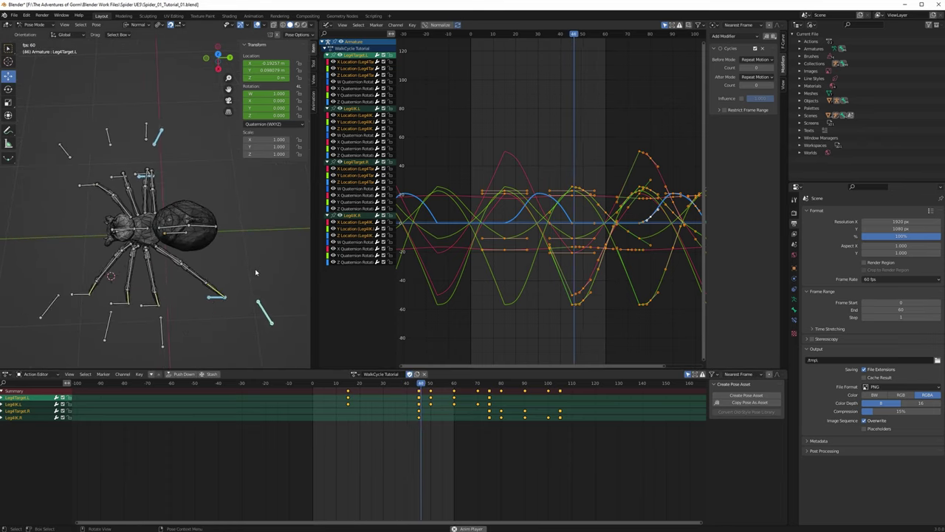
{"action": "middle_click_drag", "start_coordinate": [251, 273], "coordinate": [248, 257]}
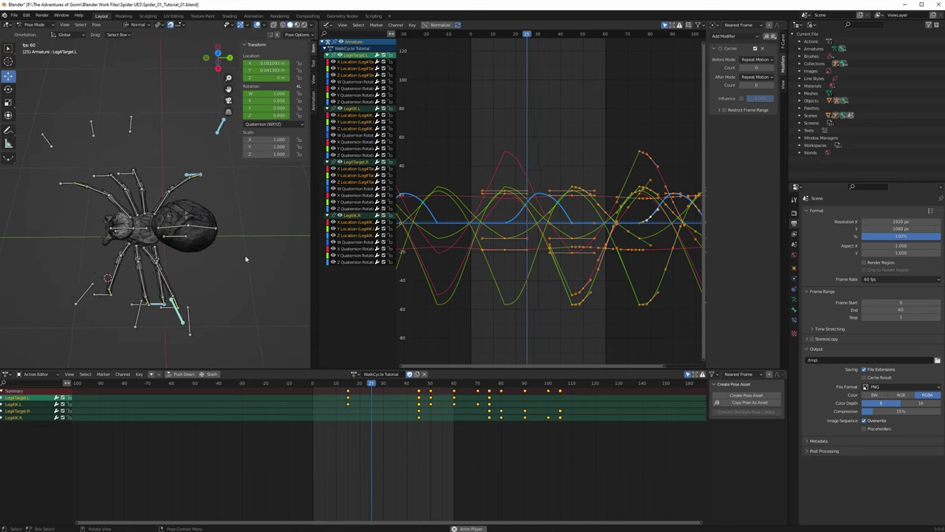
{"action": "key", "text": "space"}
{"action": "key", "text": "ctrl+z"}
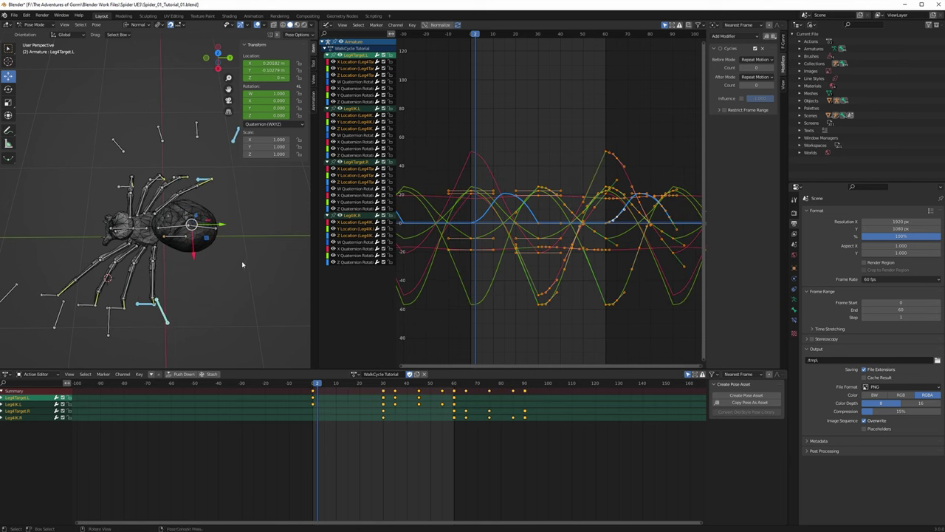
Step: Return to frame 0 and select the second leg pair's bones: Leg2IK.L, Leg2Target.L, Leg2IK.R and Leg2Target.R
{"action": "mouse_move", "coordinate": [242, 260]}
{"action": "middle_mouse_down"}
{"action": "mouse_move", "coordinate": [213, 267]}
{"action": "mouse_move", "coordinate": [231, 257]}
{"action": "middle_mouse_up"}
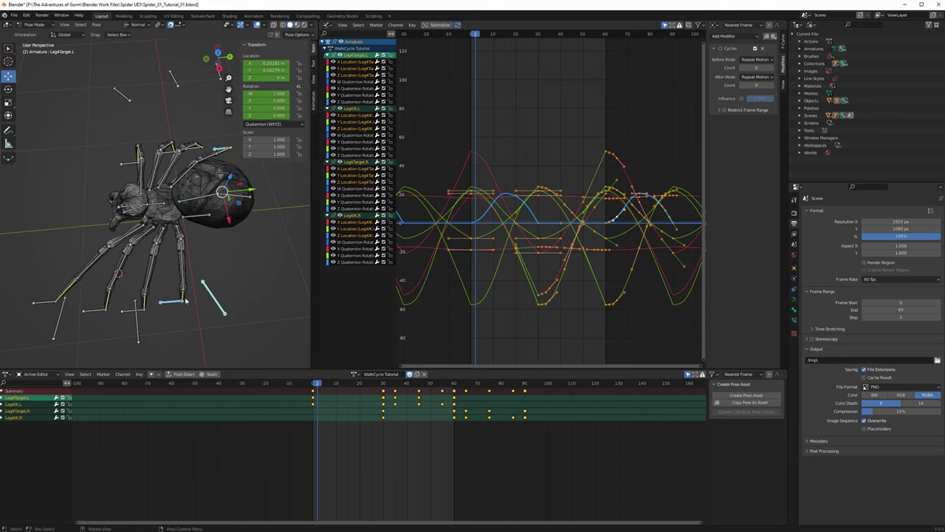
{"action": "left_click_drag", "start_coordinate": [314, 385], "coordinate": [309, 386]}
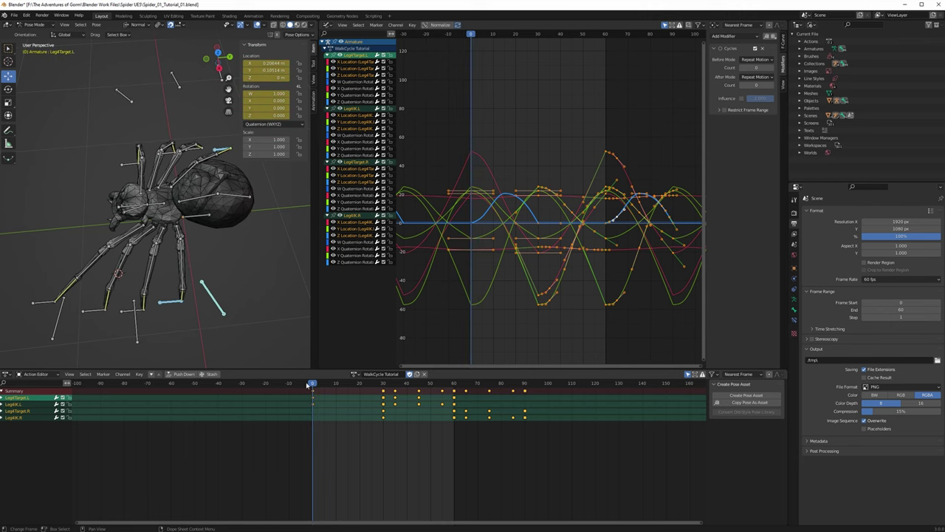
{"action": "middle_click_drag", "start_coordinate": [186, 300], "coordinate": [244, 247]}
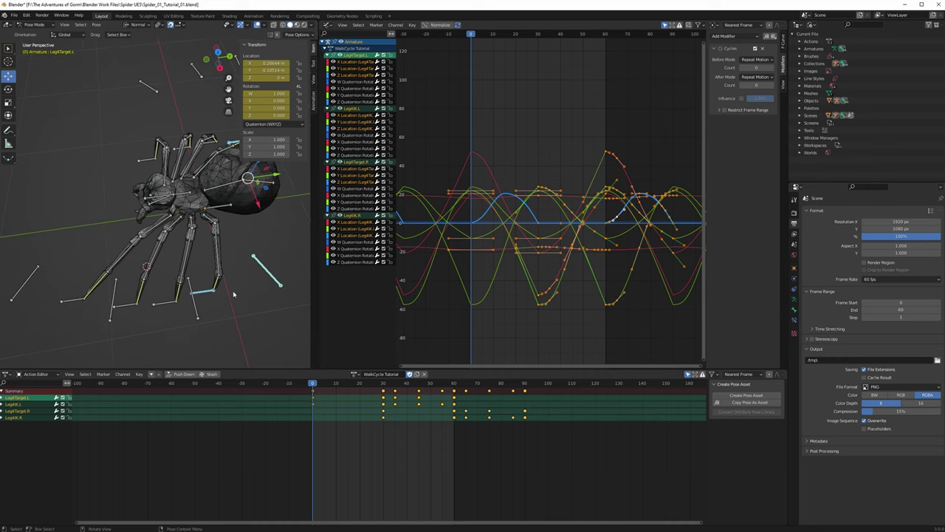
{"action": "left_click", "coordinate": [129, 308]}
{"action": "middle_click_drag", "start_coordinate": [131, 308], "coordinate": [153, 78]}
{"action": "left_click", "coordinate": [112, 329], "text": "shift"}
{"action": "left_click", "coordinate": [192, 126], "text": "shift"}
{"action": "left_click", "coordinate": [155, 80], "text": "shift"}
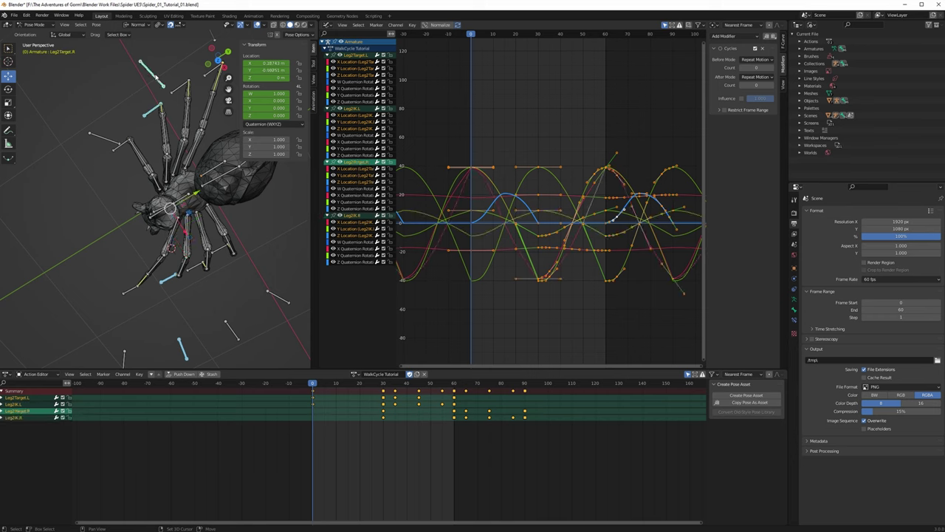
Step: Shift all keyframes of the second leg pair forward 15 frames and play the animation briefly
{"action": "middle_click_drag", "start_coordinate": [217, 186], "coordinate": [240, 121]}
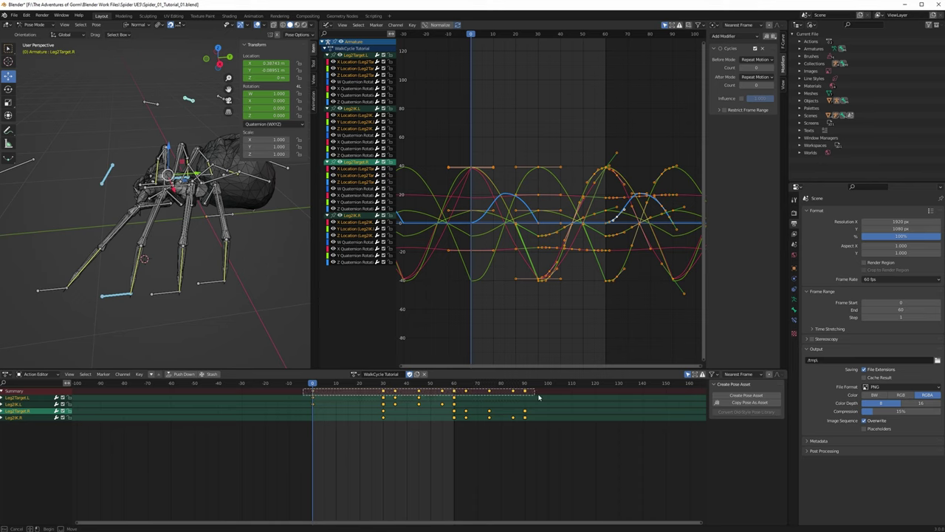
{"action": "left_click_drag", "start_coordinate": [551, 394], "coordinate": [551, 393]}
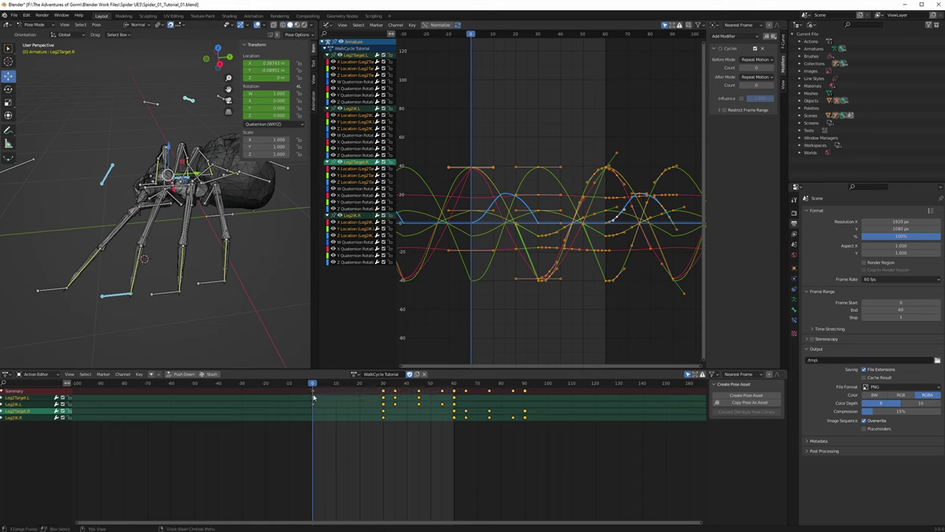
{"action": "key", "text": "g"}
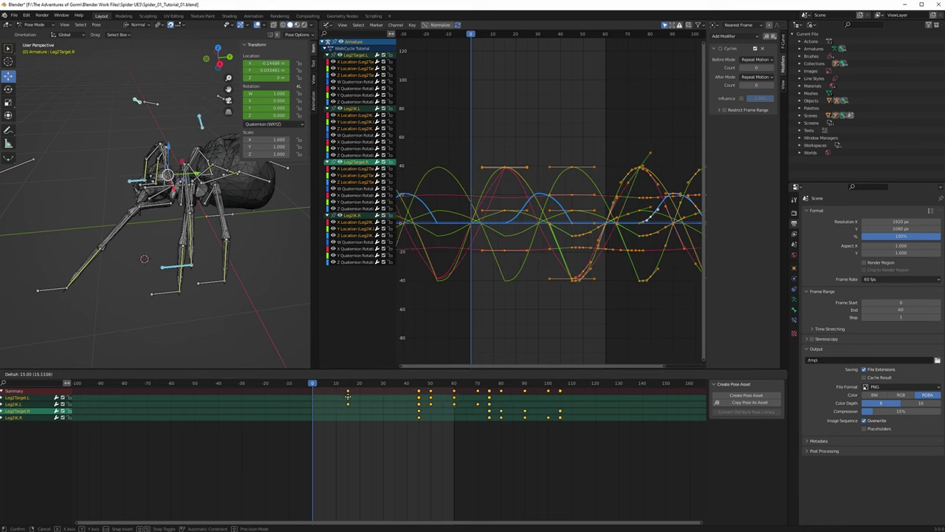
{"action": "left_click", "coordinate": [348, 396]}
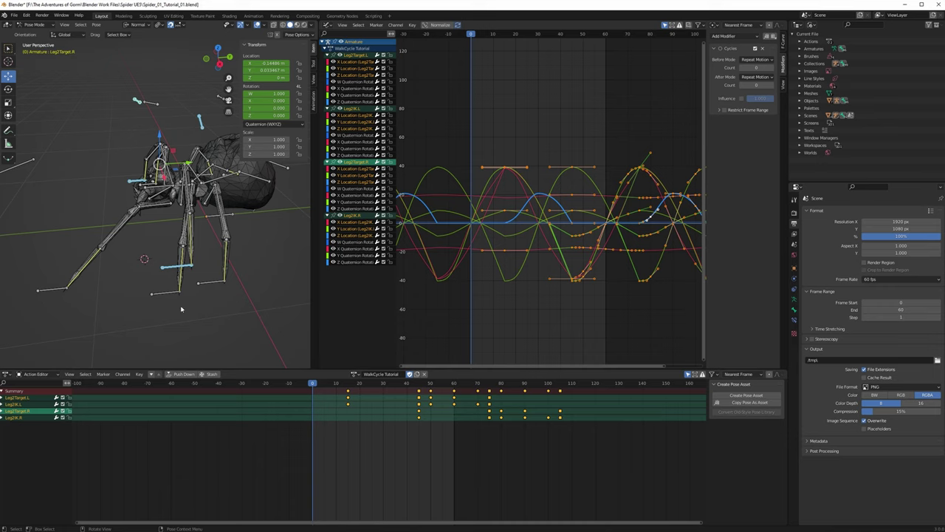
{"action": "mouse_move", "coordinate": [177, 266]}
{"action": "middle_mouse_down"}
{"action": "mouse_move", "coordinate": [240, 300]}
{"action": "mouse_move", "coordinate": [191, 276]}
{"action": "middle_mouse_up"}
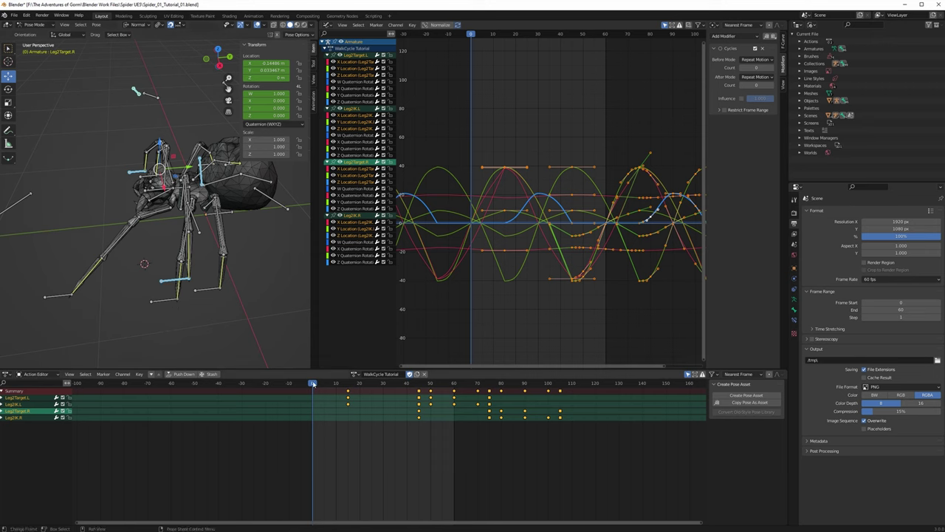
{"action": "key", "text": "space"}
Step: Select the third leg pair's bones: Leg3IK.L, Leg3Target.L, Leg3IK.R and Leg3Target.R
{"action": "left_click", "coordinate": [178, 298]}
{"action": "middle_click_drag", "start_coordinate": [177, 299], "coordinate": [168, 170]}
{"action": "left_click", "coordinate": [199, 331], "text": "shift"}
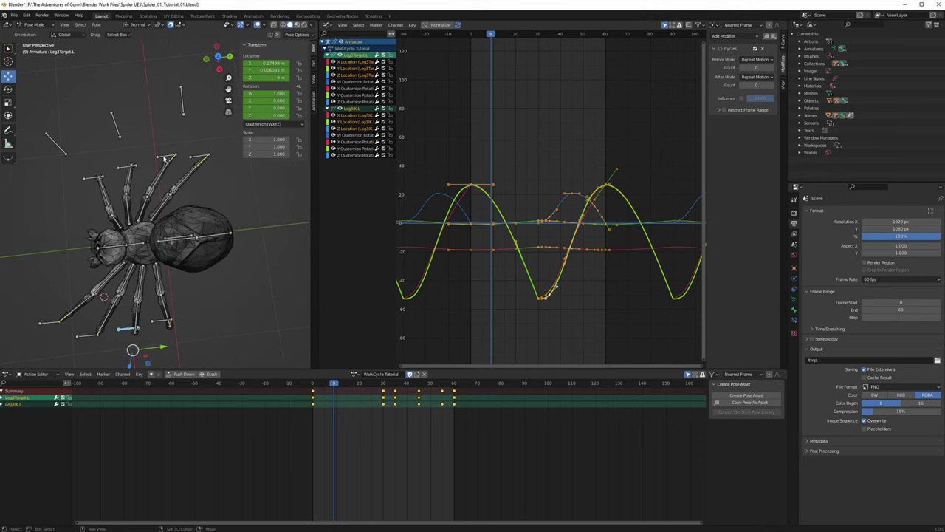
{"action": "left_click", "coordinate": [166, 155], "text": "shift"}
{"action": "left_click", "coordinate": [183, 104], "text": "shift"}
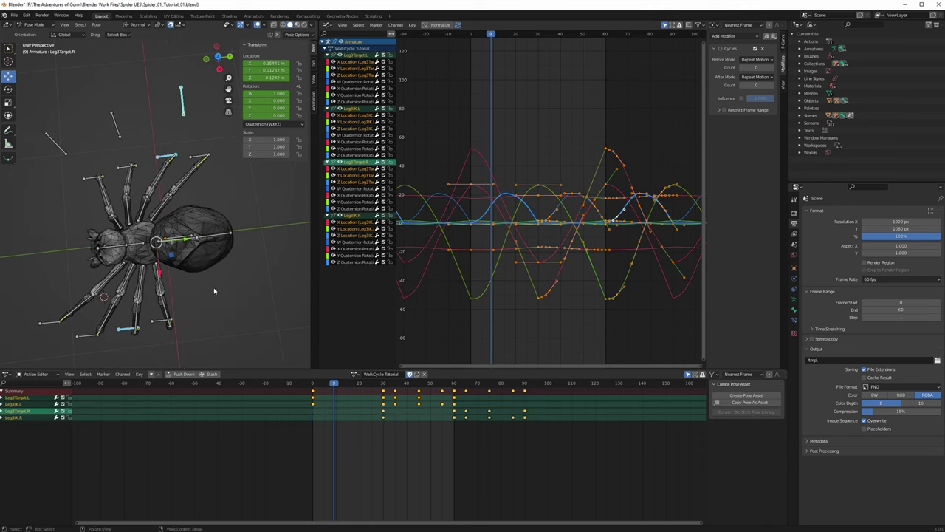
Step: Shift all keyframes of the third leg pair forward 30 frames
{"action": "middle_click_drag", "start_coordinate": [183, 105], "coordinate": [271, 318]}
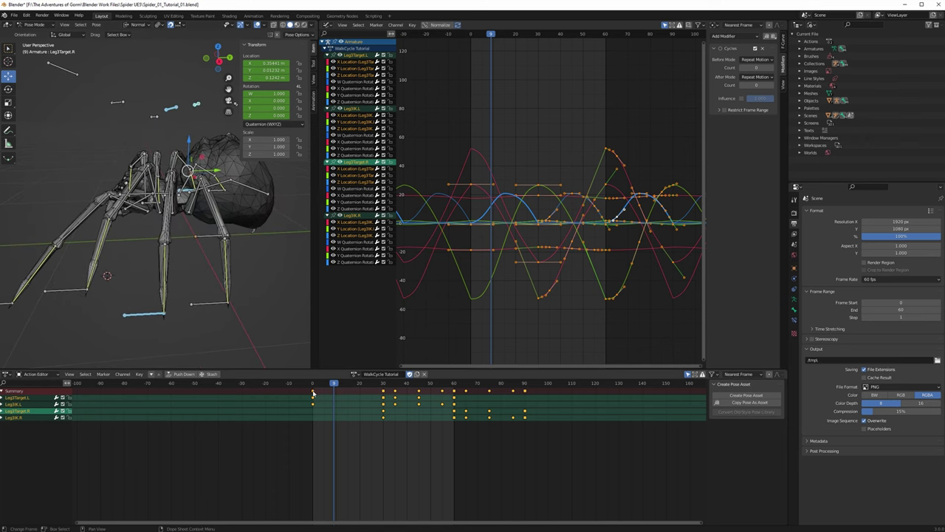
{"action": "left_click_drag", "start_coordinate": [312, 392], "coordinate": [384, 395]}
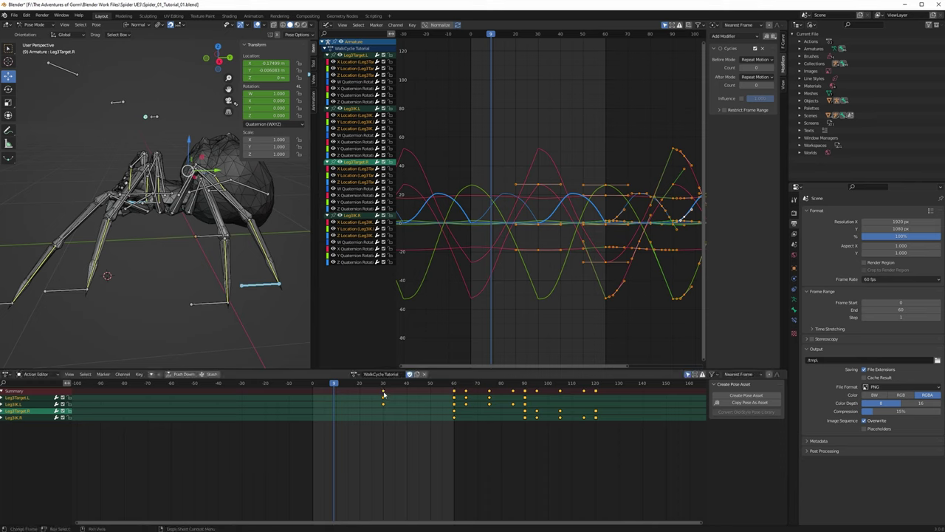
{"action": "middle_click_drag", "start_coordinate": [201, 298], "coordinate": [208, 316]}
Step: Select the first leg pair's bones: Leg1IK.L, Leg1Target.L, Leg1IK.R and Leg1Target.R
{"action": "left_click", "coordinate": [74, 323]}
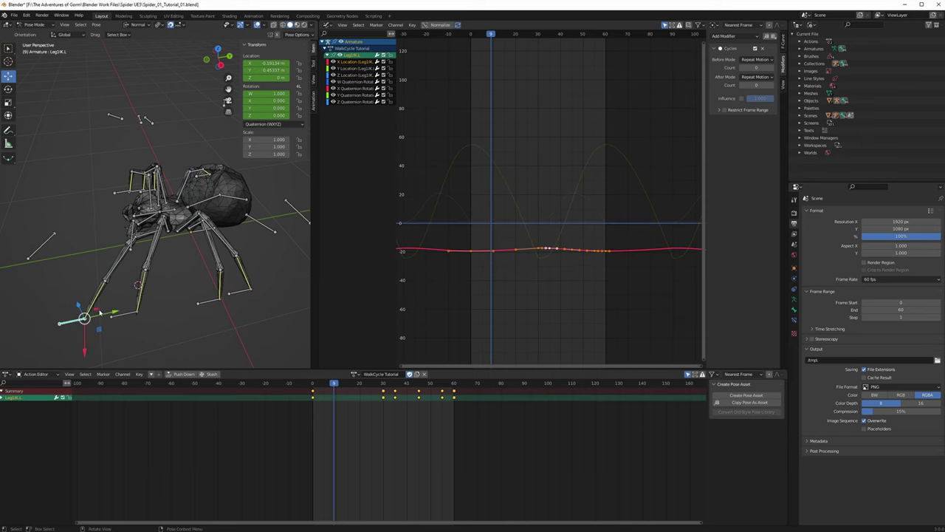
{"action": "middle_click_drag", "start_coordinate": [74, 317], "coordinate": [114, 216]}
{"action": "left_click", "coordinate": [147, 288], "text": "shift"}
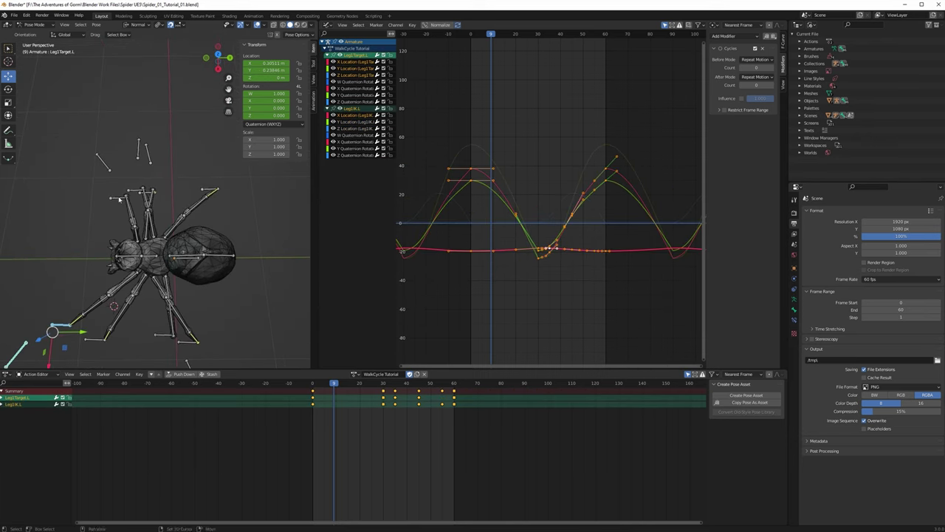
{"action": "left_click", "coordinate": [119, 198], "text": "shift"}
{"action": "left_click", "coordinate": [105, 167], "text": "shift"}
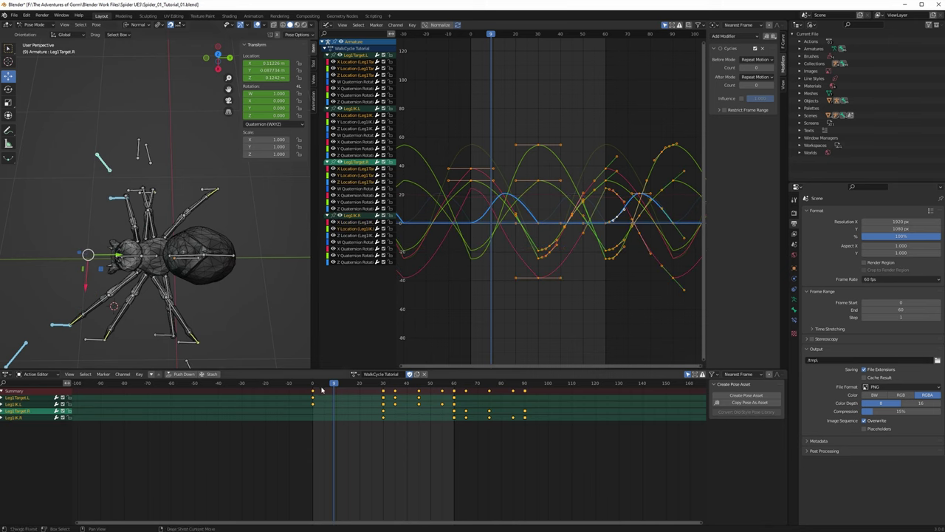
Step: Shift all keyframes of the first leg pair forward 45 frames and return to frame 0
{"action": "key", "text": "g"}
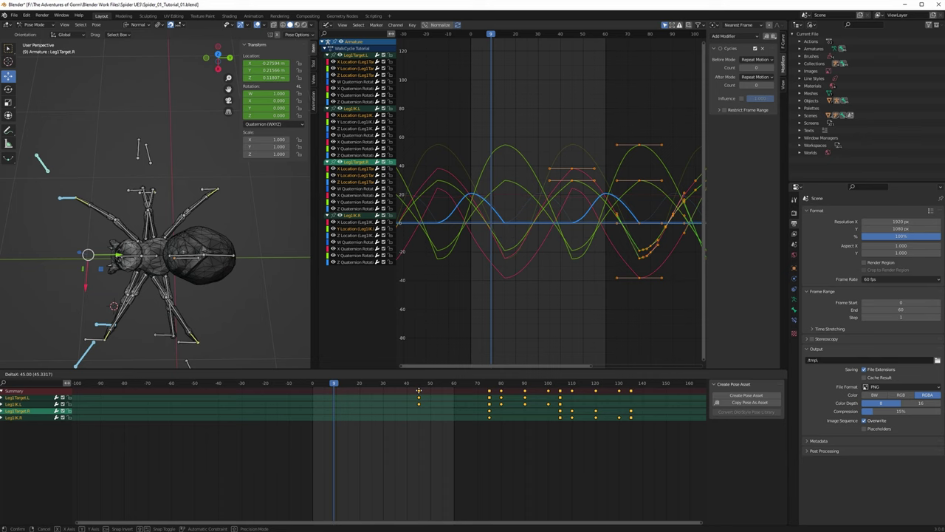
{"action": "left_click", "coordinate": [419, 392]}
{"action": "left_click_drag", "start_coordinate": [333, 387], "coordinate": [311, 386]}
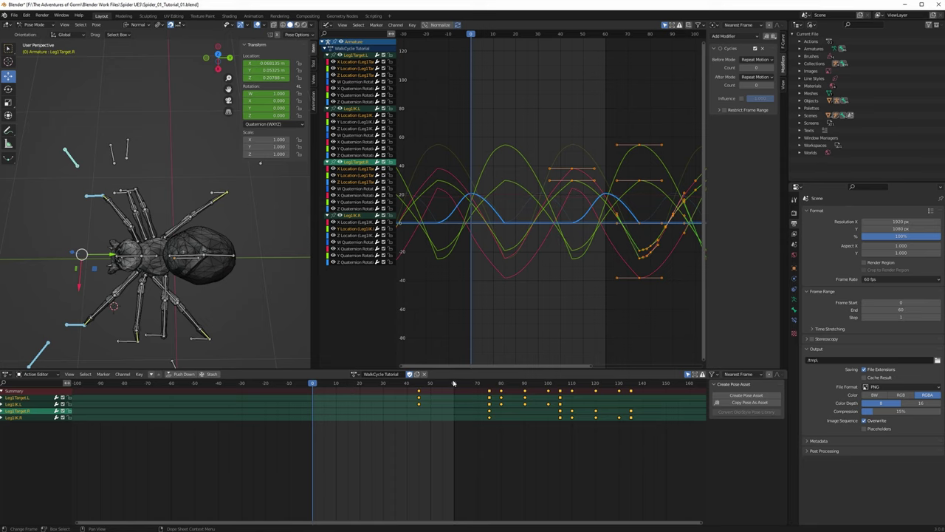
Step: Play the walk cycle and examine the leg movement from above and from the side
{"action": "key", "text": "space"}
{"action": "mouse_move", "coordinate": [221, 243]}
{"action": "middle_mouse_down"}
{"action": "mouse_move", "coordinate": [242, 288]}
{"action": "mouse_move", "coordinate": [216, 265]}
{"action": "mouse_move", "coordinate": [217, 273]}
{"action": "mouse_move", "coordinate": [247, 306]}
{"action": "mouse_move", "coordinate": [240, 317]}
{"action": "mouse_move", "coordinate": [234, 297]}
{"action": "mouse_move", "coordinate": [245, 300]}
{"action": "mouse_move", "coordinate": [233, 312]}
{"action": "mouse_move", "coordinate": [260, 319]}
{"action": "mouse_move", "coordinate": [248, 311]}
{"action": "mouse_move", "coordinate": [255, 316]}
{"action": "mouse_move", "coordinate": [231, 325]}
{"action": "middle_mouse_up"}
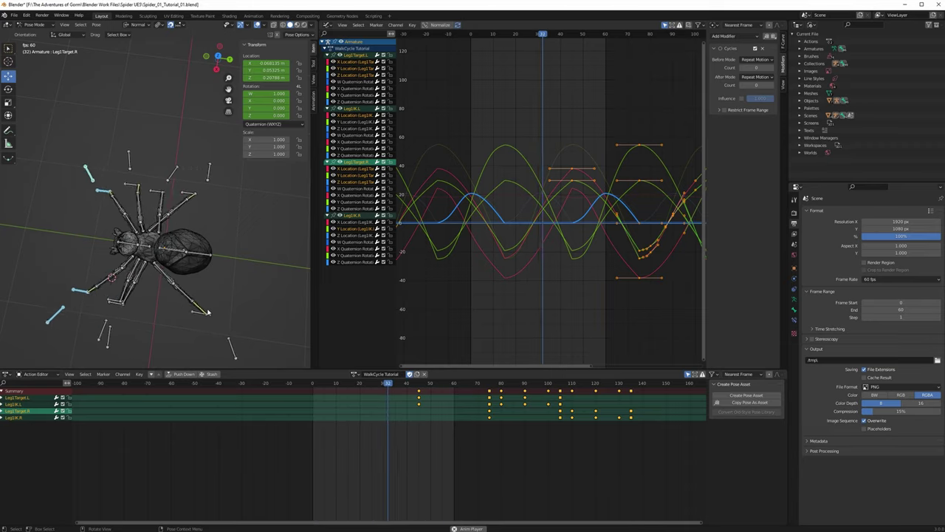
{"action": "middle_click_drag", "start_coordinate": [207, 312], "coordinate": [248, 268]}
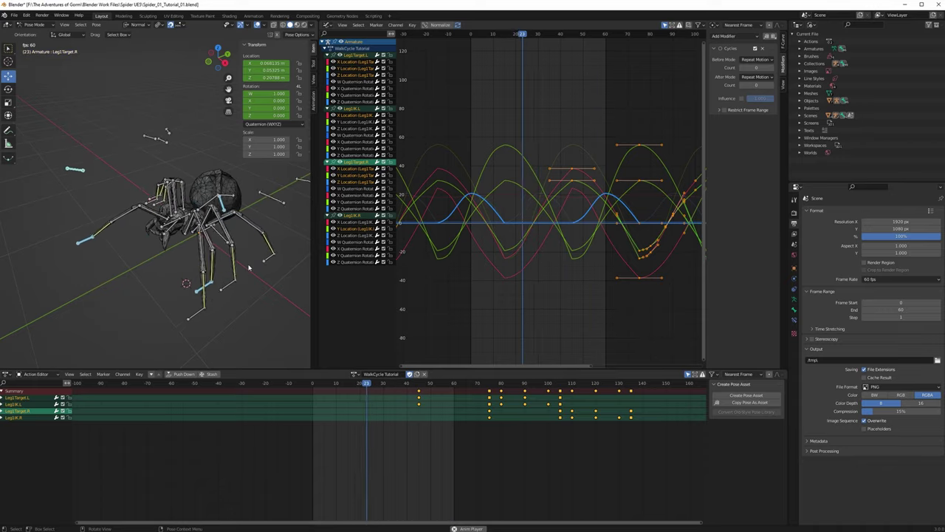
{"action": "middle_click_drag", "start_coordinate": [249, 268], "coordinate": [272, 331]}
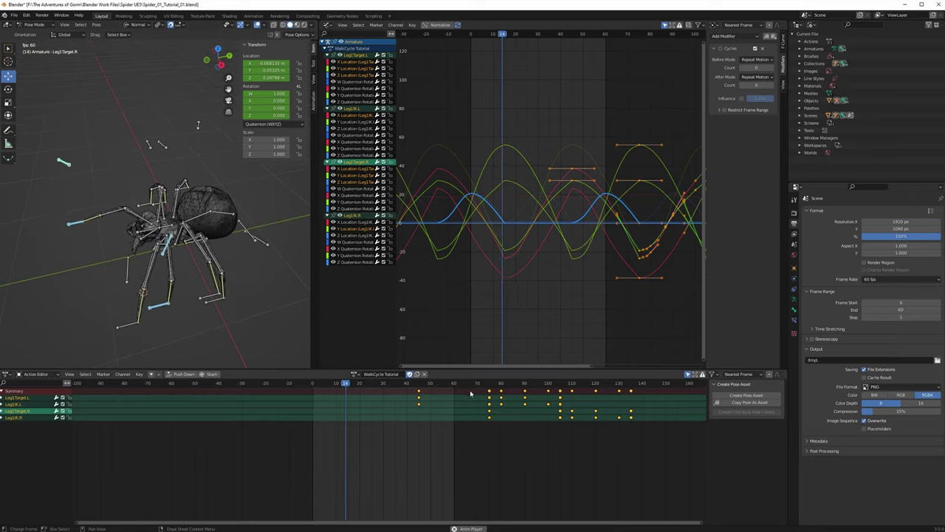
{"action": "middle_click_drag", "start_coordinate": [254, 310], "coordinate": [254, 285]}
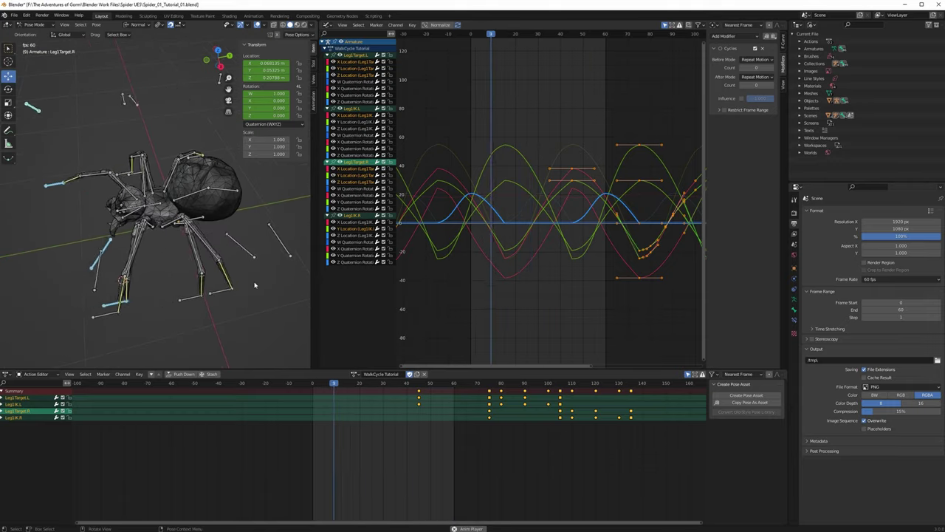
{"action": "key", "text": "space"}
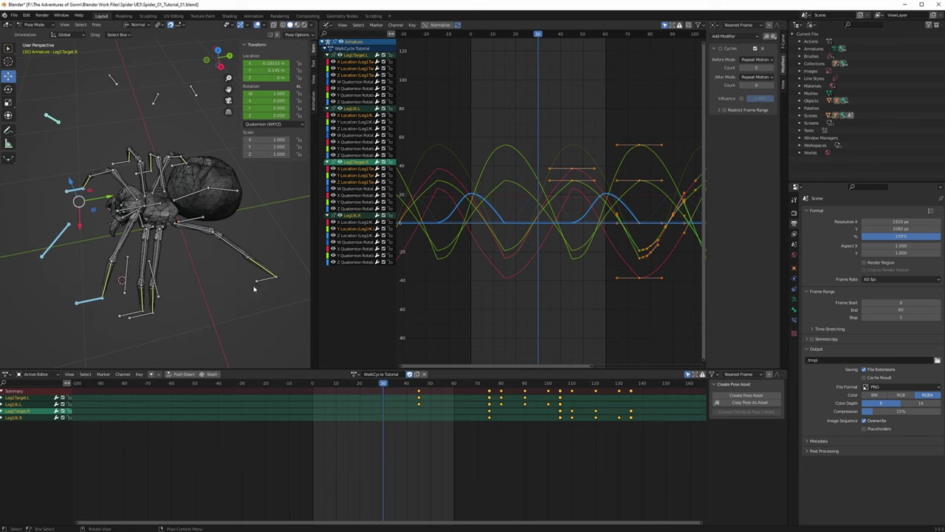
Step: Return to frame 0 and select Leg4IK.L, Leg4Target.L, Leg3IK.R and Leg3Target.R to compare their timing
{"action": "left_click_drag", "start_coordinate": [383, 385], "coordinate": [303, 387]}
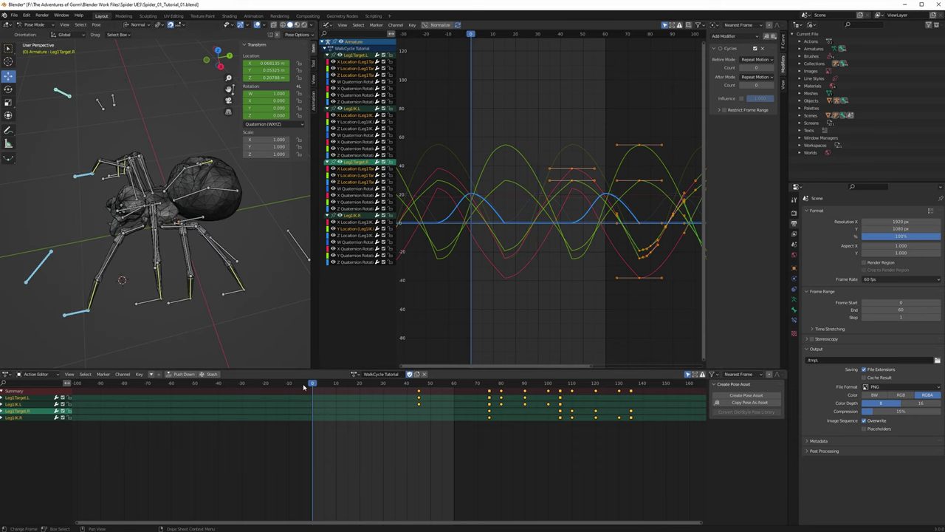
{"action": "middle_click_drag", "start_coordinate": [253, 319], "coordinate": [227, 282]}
{"action": "left_click", "coordinate": [175, 302]}
{"action": "left_click", "coordinate": [207, 332], "text": "shift"}
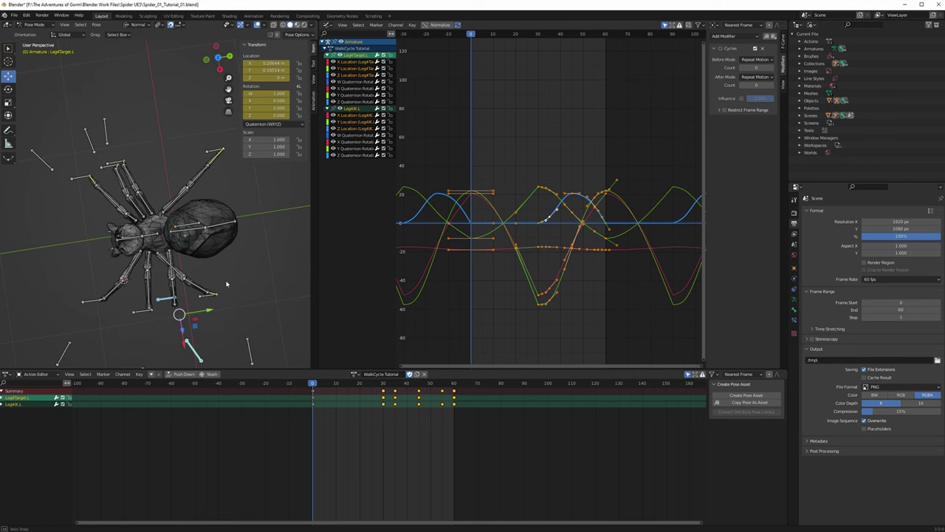
{"action": "left_click", "coordinate": [107, 133], "text": "shift"}
{"action": "left_click", "coordinate": [181, 246], "text": "shift"}
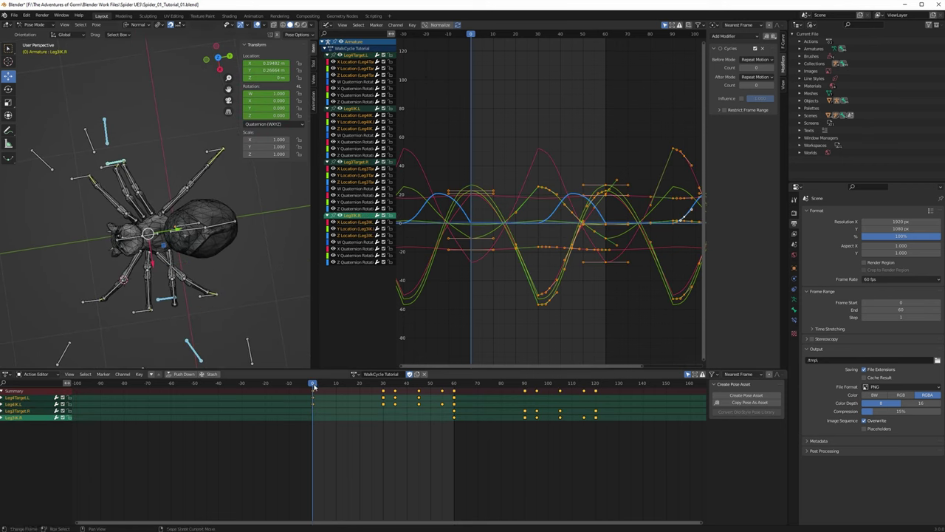
Step: Scrub to frame 29 to compare leg timing and select Leg3IK.L, Leg3Target.L, Leg3IK.R and Leg3Target.R
{"action": "left_click_drag", "start_coordinate": [313, 385], "coordinate": [379, 384]}
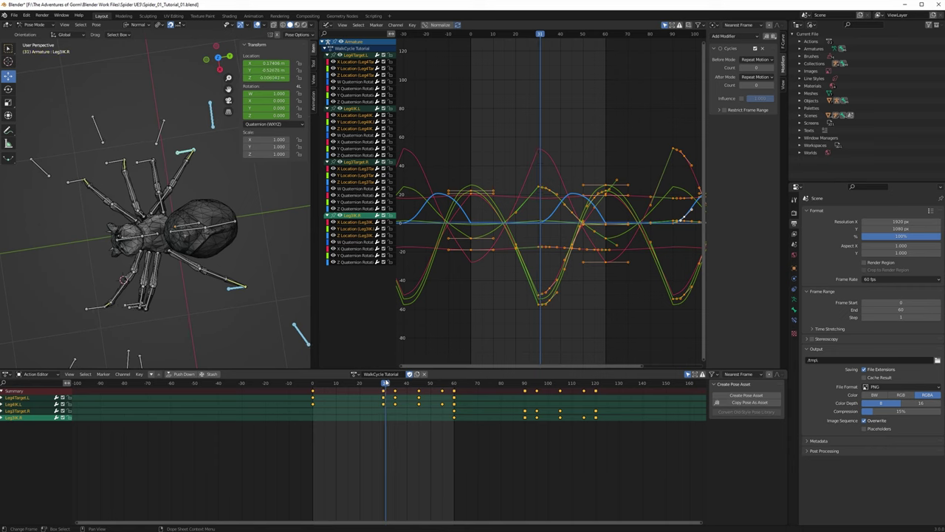
{"action": "mouse_move", "coordinate": [221, 265]}
{"action": "middle_mouse_down"}
{"action": "mouse_move", "coordinate": [240, 279]}
{"action": "mouse_move", "coordinate": [229, 277]}
{"action": "middle_mouse_up"}
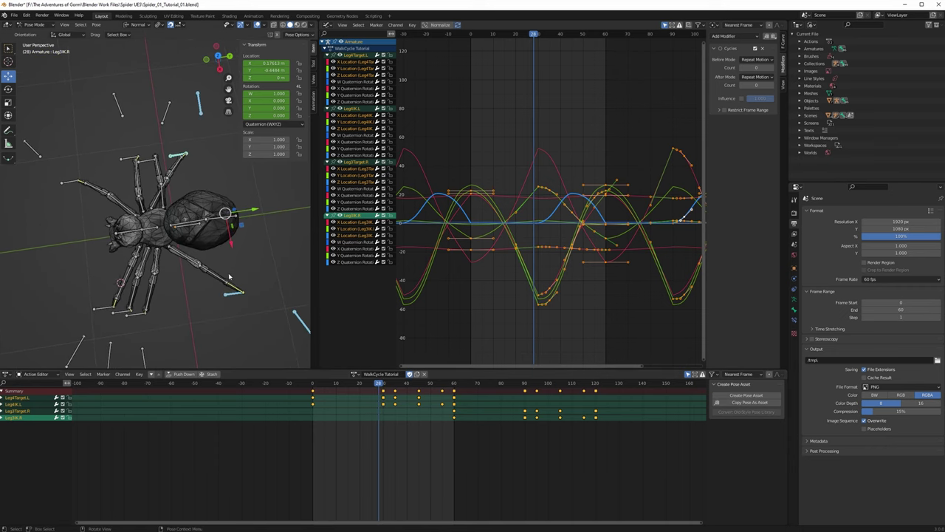
{"action": "middle_click_drag", "start_coordinate": [218, 318], "coordinate": [141, 270]}
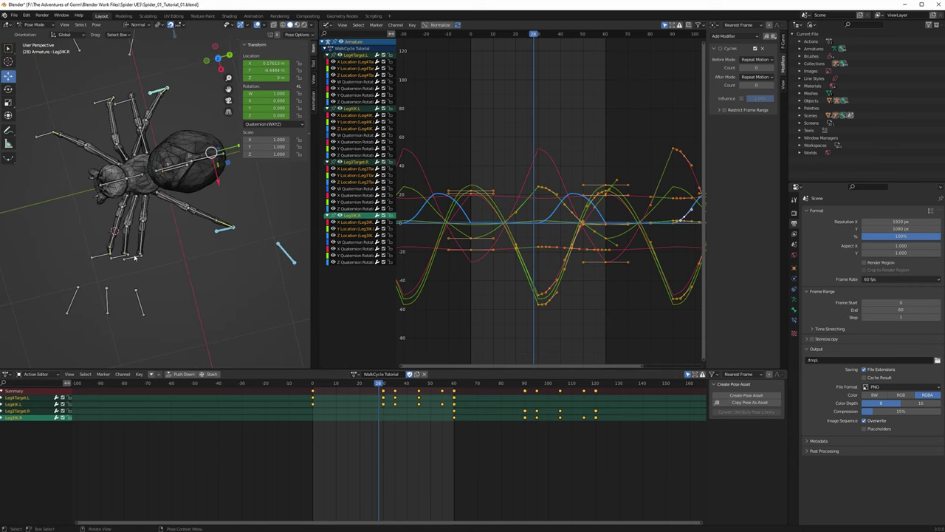
{"action": "left_click", "coordinate": [140, 258]}
{"action": "left_click", "coordinate": [140, 303], "text": "shift"}
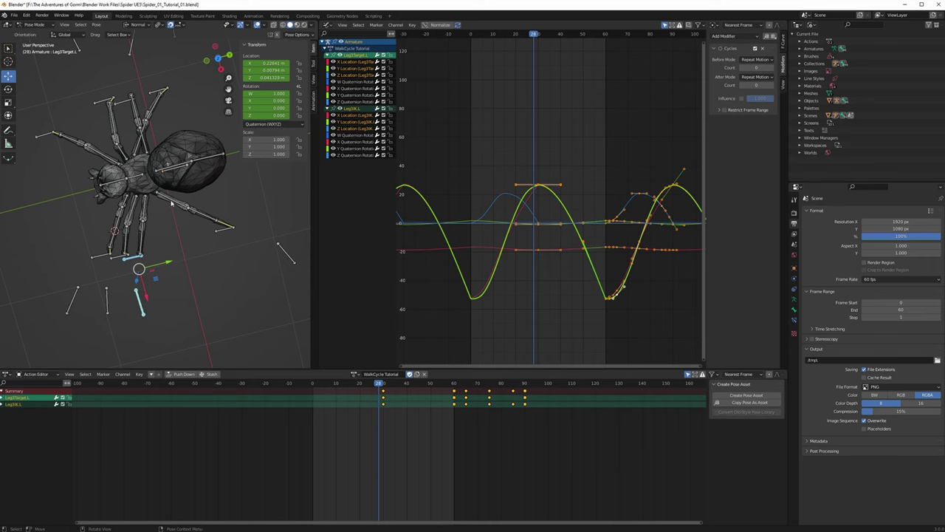
{"action": "middle_click_drag", "start_coordinate": [172, 200], "coordinate": [174, 200]}
{"action": "left_click", "coordinate": [153, 90], "text": "shift"}
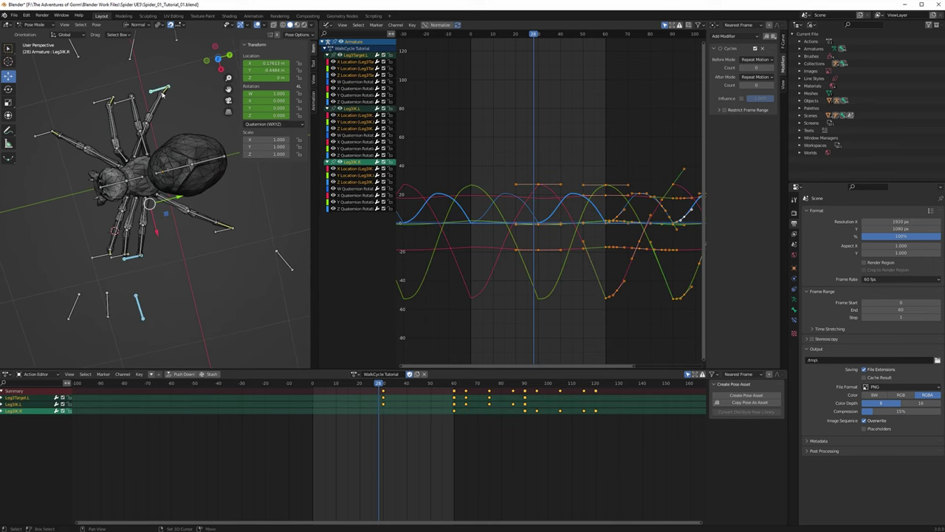
{"action": "middle_click_drag", "start_coordinate": [153, 90], "coordinate": [155, 100]}
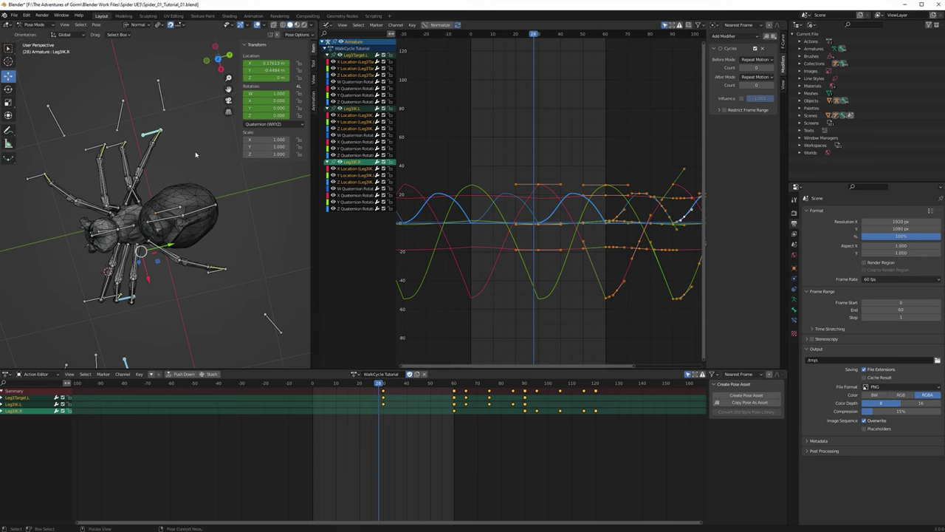
{"action": "mouse_move", "coordinate": [379, 389]}
{"action": "left_mouse_down"}
{"action": "mouse_move", "coordinate": [293, 387]}
{"action": "mouse_move", "coordinate": [392, 393]}
{"action": "mouse_move", "coordinate": [380, 391]}
{"action": "left_mouse_up"}
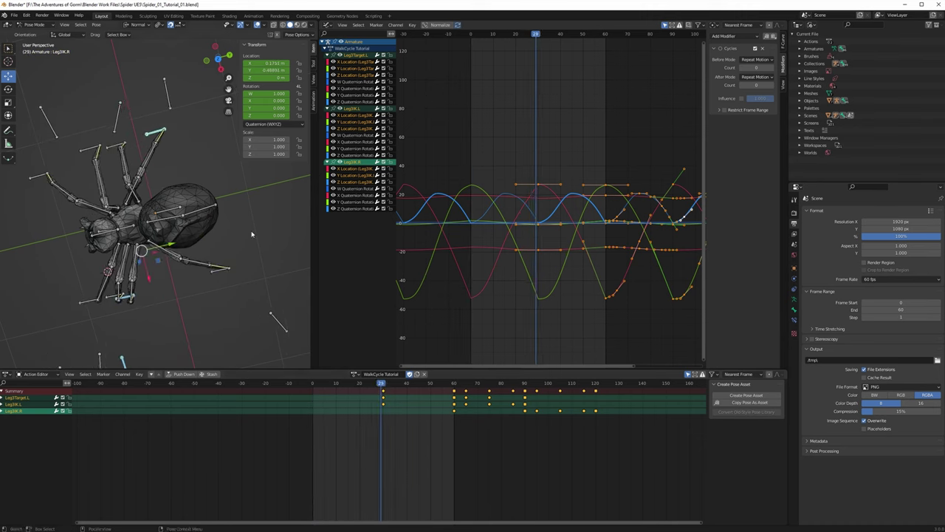
{"action": "left_click", "coordinate": [168, 101], "text": "shift"}
Step: Move to frame 31 and shift all keyframes of the third leg pair 15 frames earlier
{"action": "middle_click_drag", "start_coordinate": [226, 248], "coordinate": [173, 244]}
{"action": "left_click_drag", "start_coordinate": [382, 386], "coordinate": [385, 386]}
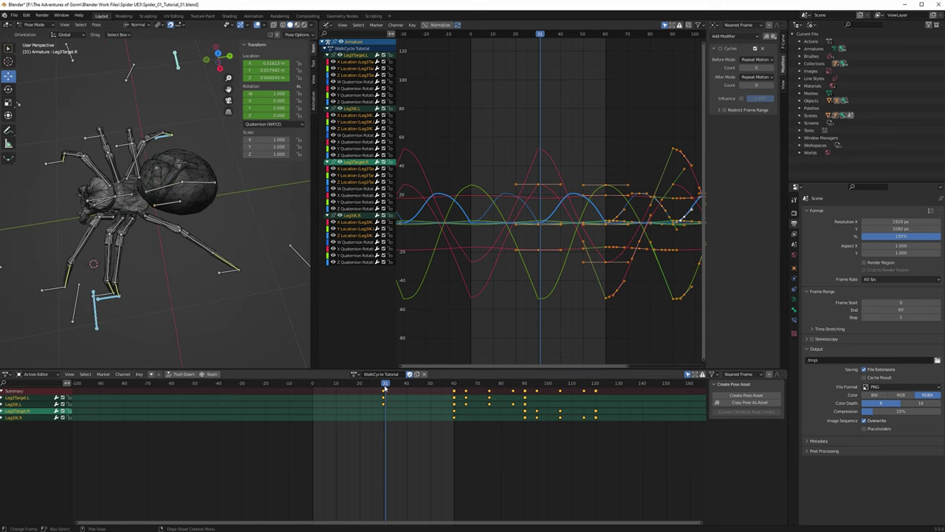
{"action": "key", "text": "g"}
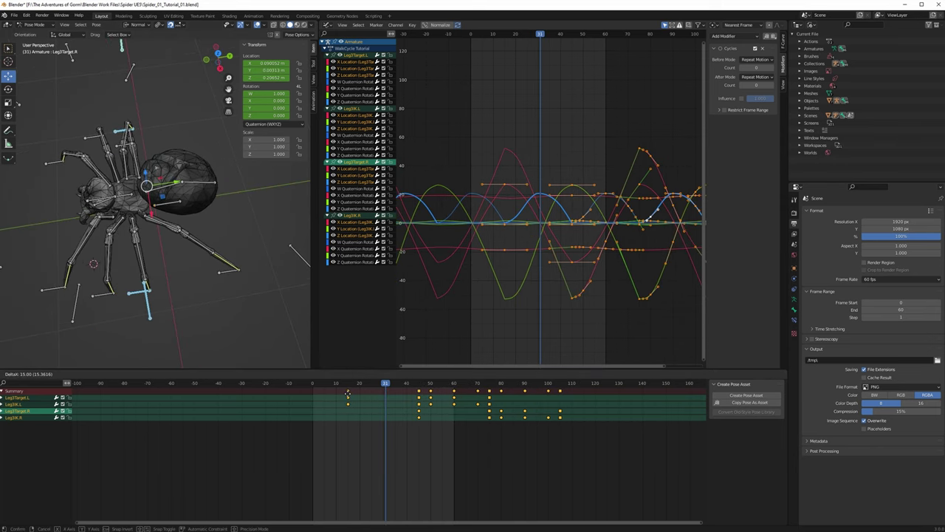
{"action": "left_click", "coordinate": [348, 394]}
Step: Select the second leg pair's IK and target bones on both sides and shift their keyframes 15 frames later
{"action": "middle_click_drag", "start_coordinate": [222, 323], "coordinate": [174, 277]}
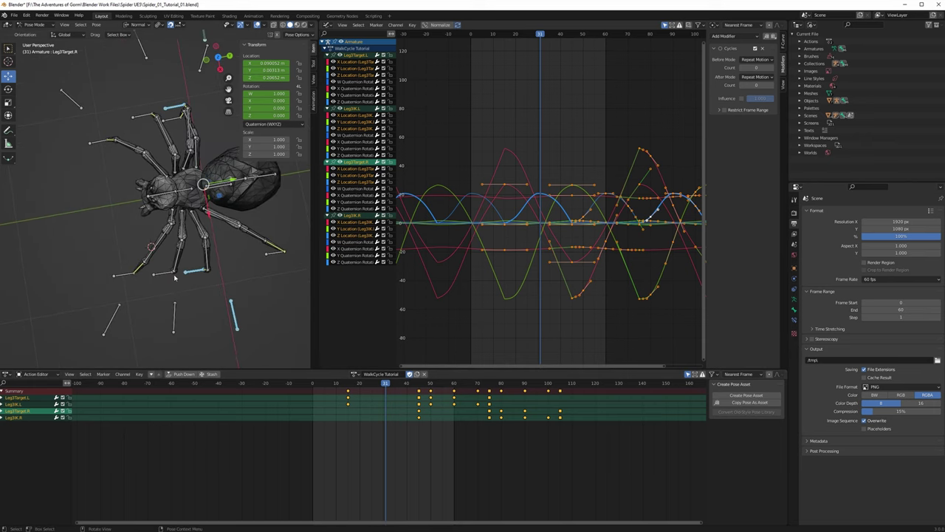
{"action": "left_click", "coordinate": [166, 273]}
{"action": "left_click", "coordinate": [175, 316], "text": "shift"}
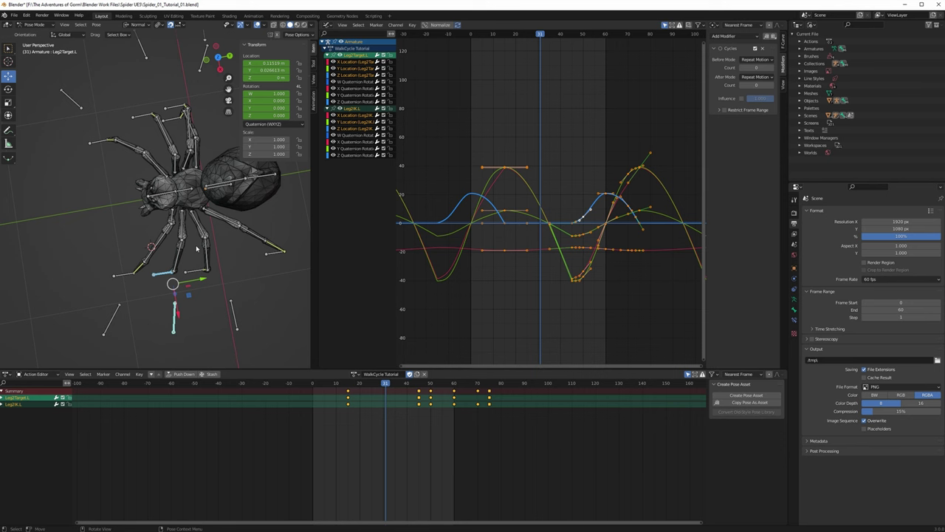
{"action": "middle_click_drag", "start_coordinate": [175, 316], "coordinate": [188, 239]}
{"action": "left_click", "coordinate": [138, 117], "text": "shift"}
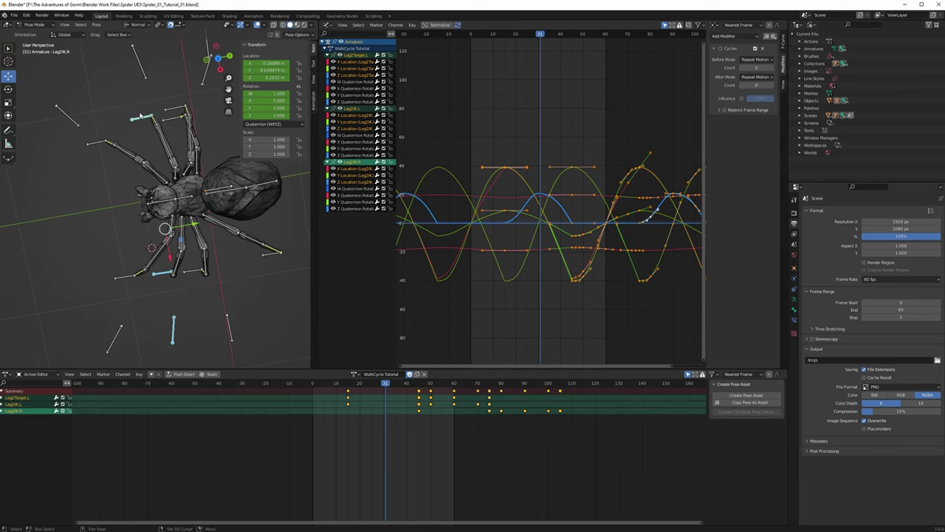
{"action": "left_click", "coordinate": [141, 65], "text": "shift"}
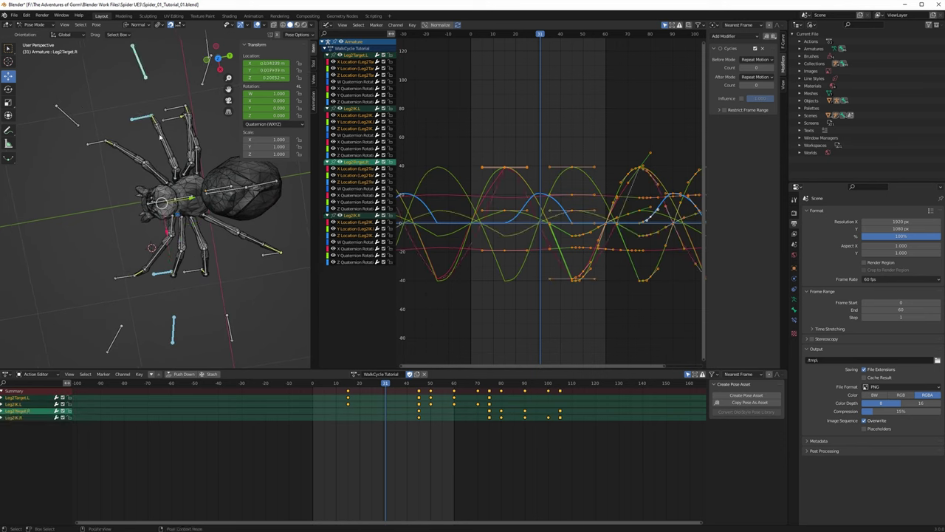
{"action": "left_click_drag", "start_coordinate": [347, 393], "coordinate": [383, 394]}
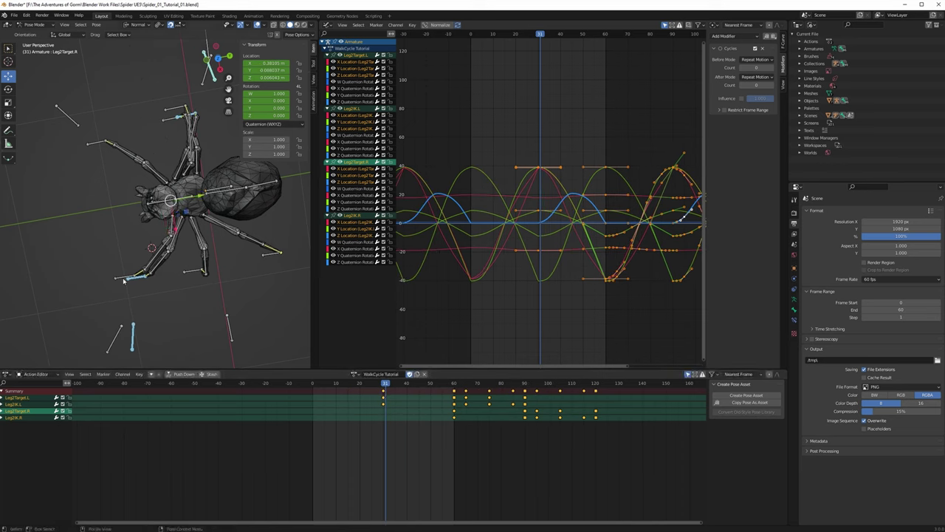
Step: Go to frame 4 and select the first leg pair: Leg1IK.L, Leg1Target.L, Leg1IK.R and Leg1Target.R
{"action": "left_click", "coordinate": [126, 277]}
{"action": "left_click", "coordinate": [322, 384]}
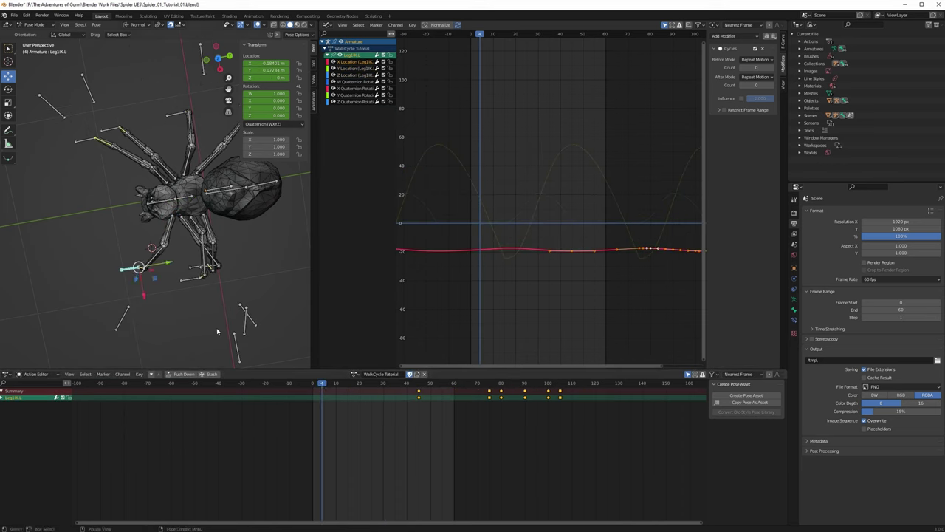
{"action": "left_click", "coordinate": [124, 319], "text": "shift"}
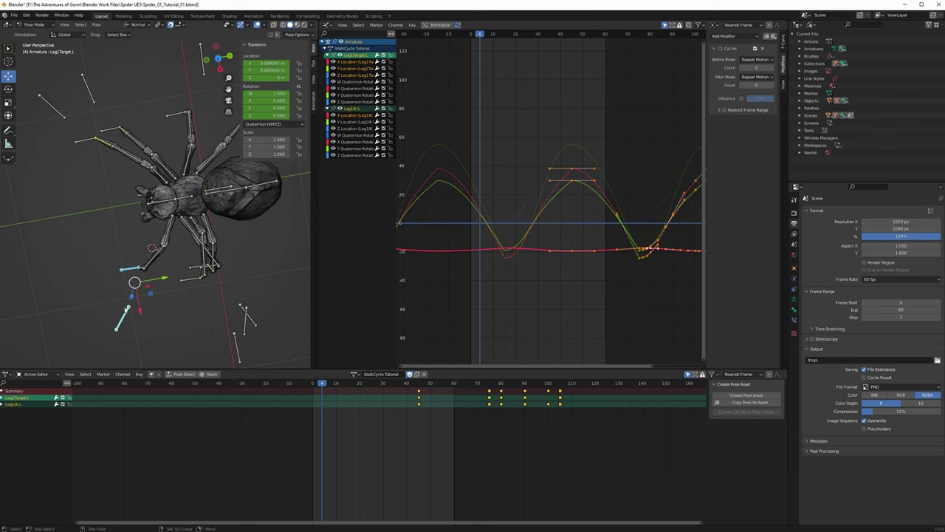
{"action": "left_click", "coordinate": [85, 140], "text": "shift"}
{"action": "left_click", "coordinate": [57, 109], "text": "shift"}
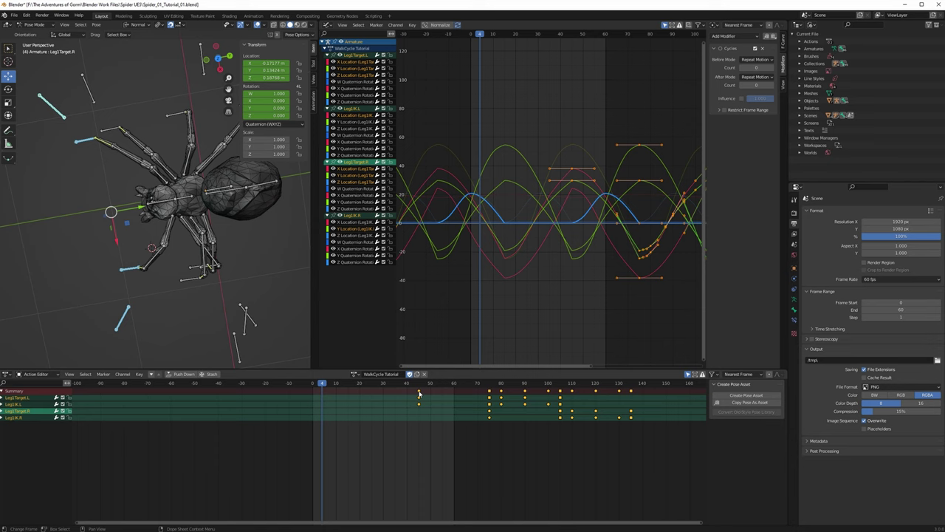
Step: Play the walk cycle and examine the re-timed legs from several angles, pausing near frame 49
{"action": "key", "text": "space"}
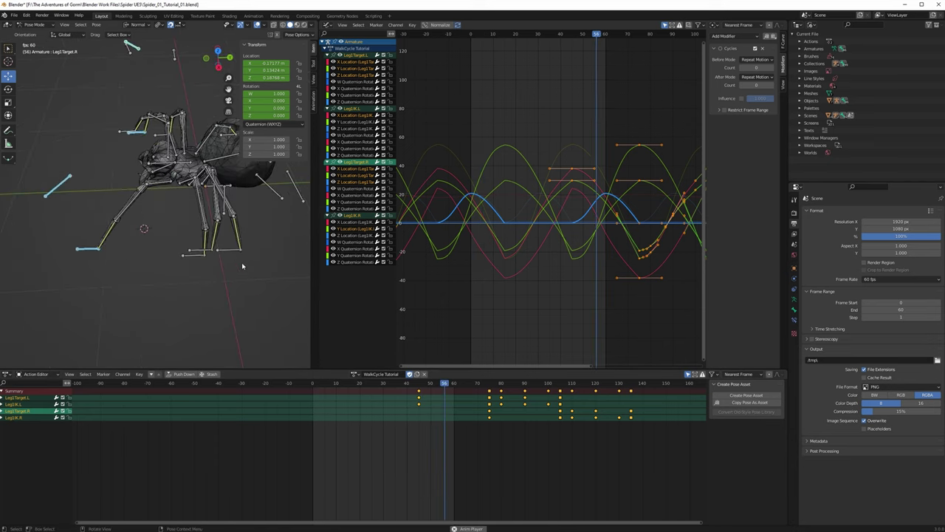
{"action": "mouse_move", "coordinate": [246, 281]}
{"action": "middle_mouse_down"}
{"action": "mouse_move", "coordinate": [254, 303]}
{"action": "mouse_move", "coordinate": [250, 287]}
{"action": "middle_mouse_up"}
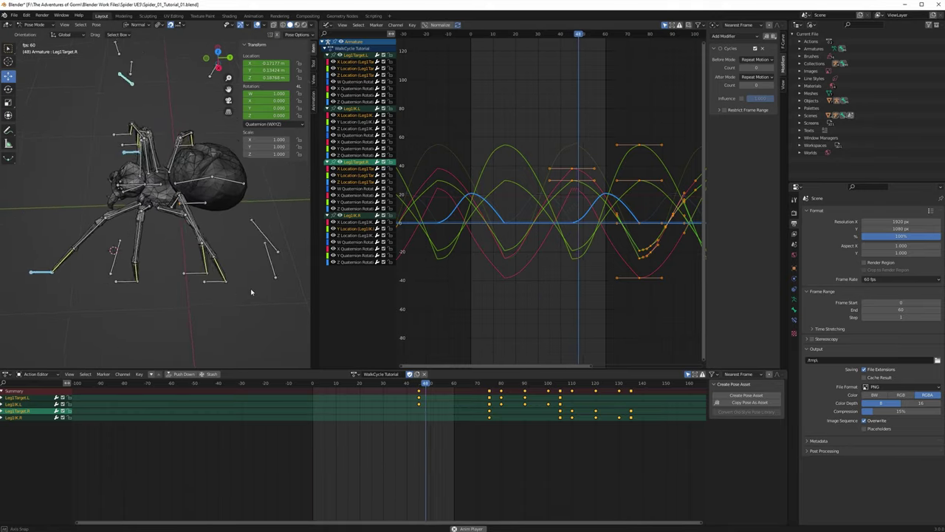
{"action": "left_click_drag", "start_coordinate": [405, 389], "coordinate": [433, 393]}
{"action": "key", "text": "space"}
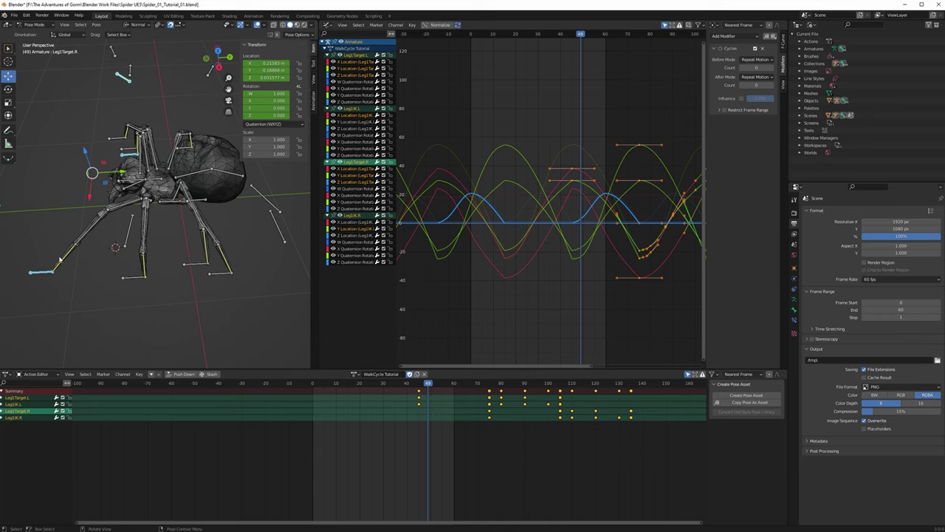
{"action": "key", "text": "space"}
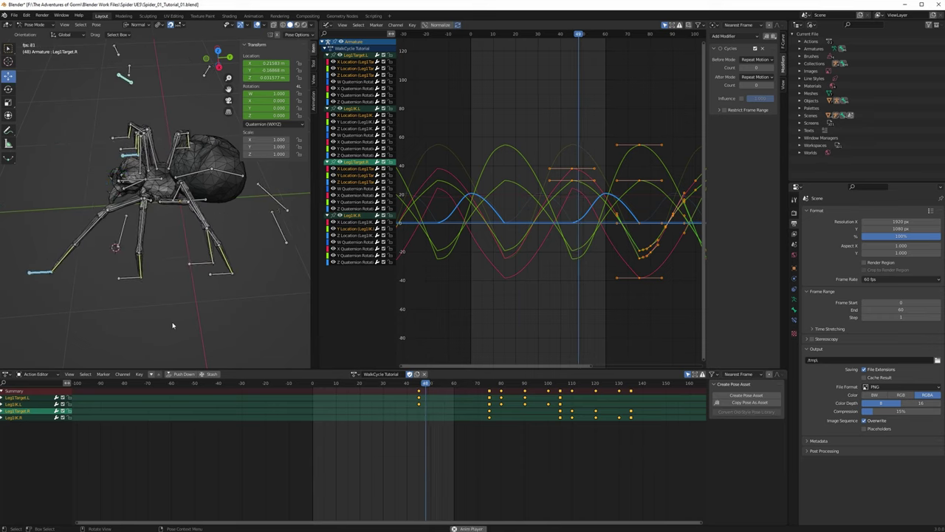
{"action": "middle_click_drag", "start_coordinate": [214, 320], "coordinate": [153, 270]}
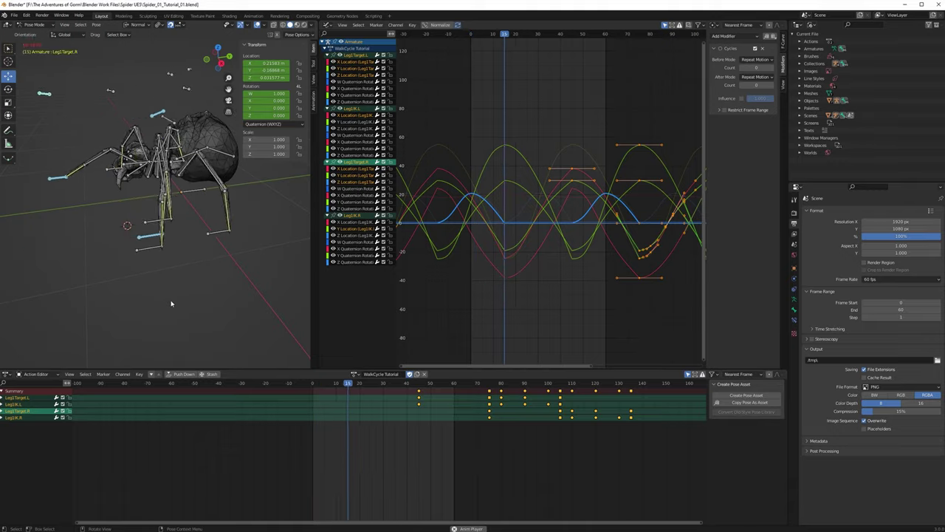
{"action": "middle_click_drag", "start_coordinate": [168, 236], "coordinate": [210, 261]}
{"action": "key", "text": "space"}
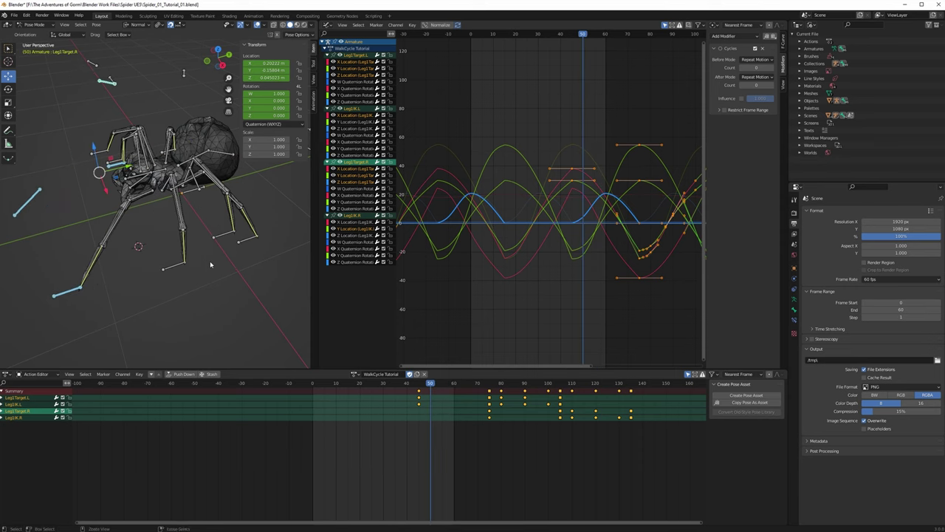
Step: Undo the recent bone selections and the keyframe shifts of the second and third leg pairs
{"action": "key", "text": "ctrl+z"}
{"action": "key", "text": "ctrl+z"}
{"action": "key", "text": "ctrl+z"}
{"action": "key", "text": "ctrl+z"}
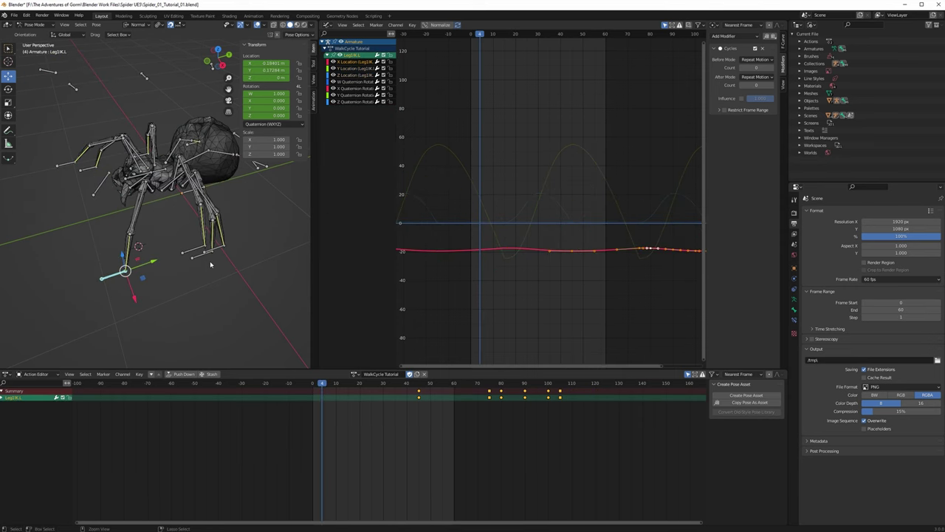
{"action": "key", "text": "ctrl+z"}
{"action": "key", "text": "ctrl+z"}
{"action": "key", "text": "ctrl+z"}
{"action": "key", "text": "ctrl+z"}
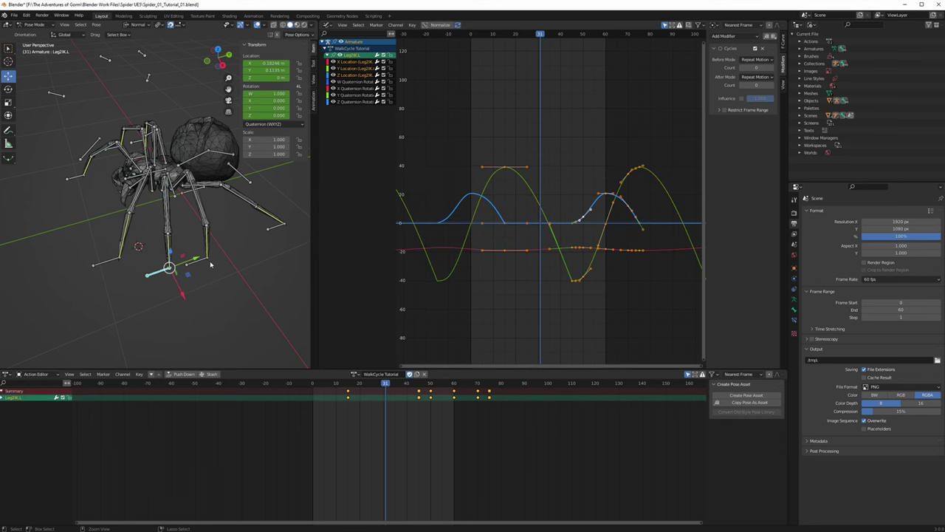
{"action": "key", "text": "ctrl+z"}
Step: Play and pause the walk cycle from above to examine the order in which the legs step
{"action": "middle_click_drag", "start_coordinate": [211, 263], "coordinate": [196, 289]}
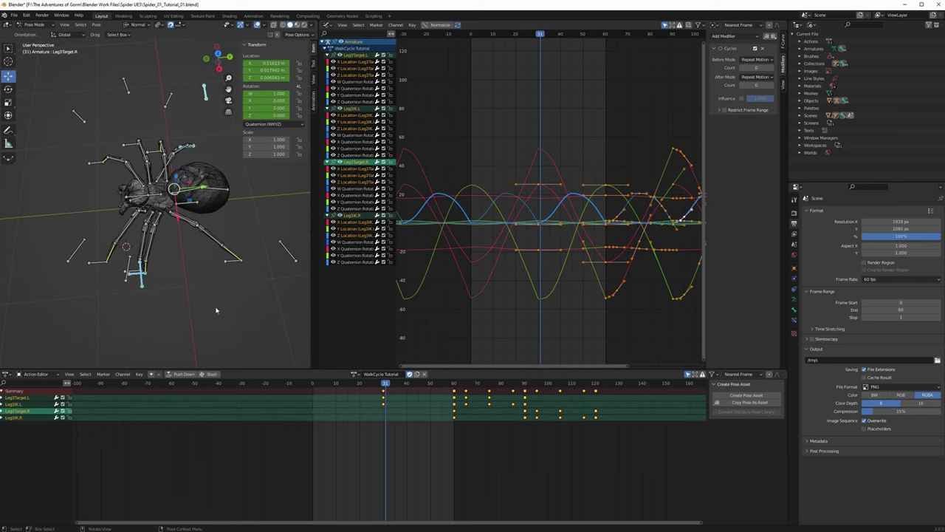
{"action": "key", "text": "space"}
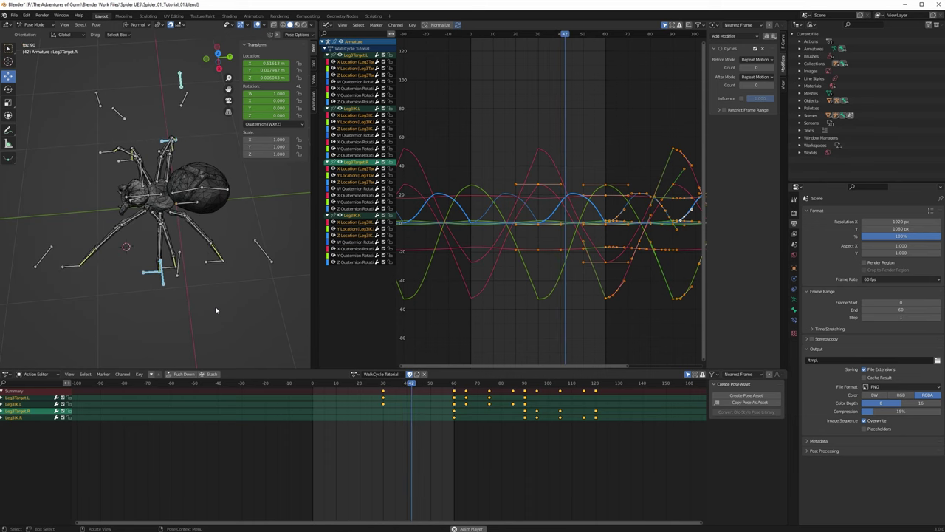
{"action": "key", "text": "space"}
{"action": "key", "text": "space"}
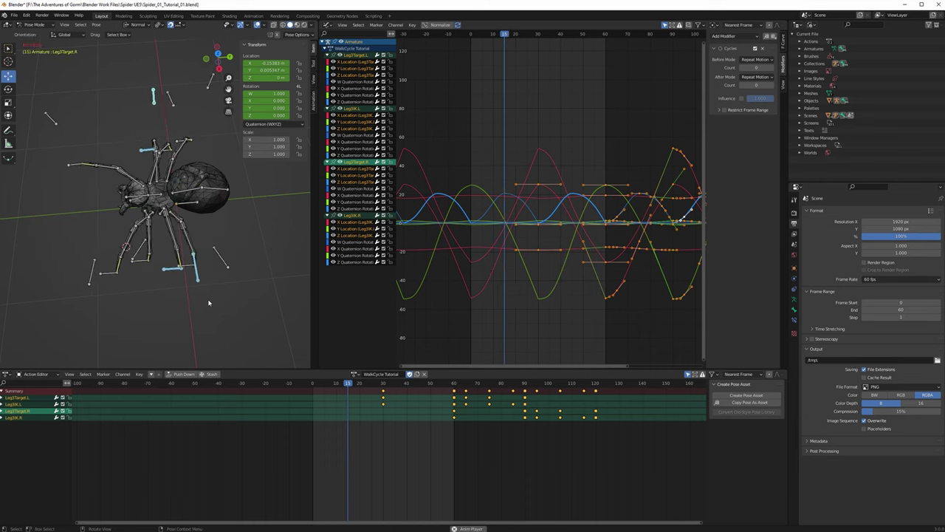
{"action": "key", "text": "space"}
Step: Select Leg4Target.L, Leg1IK.L, Leg3Target.L, Leg2Target.L and Leg1Target.L one at a time to compare their keyframe timing
{"action": "left_click", "coordinate": [247, 276]}
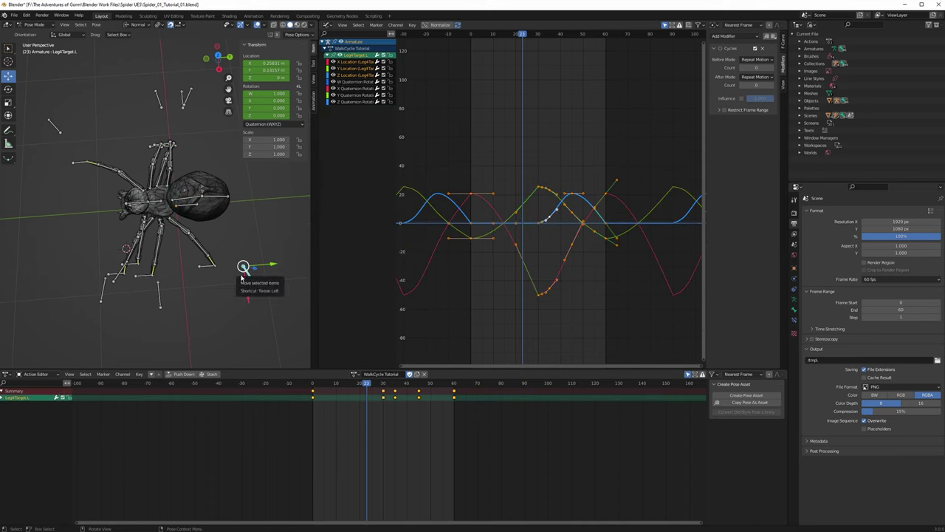
{"action": "middle_click_drag", "start_coordinate": [161, 286], "coordinate": [180, 279]}
{"action": "left_click", "coordinate": [136, 269]}
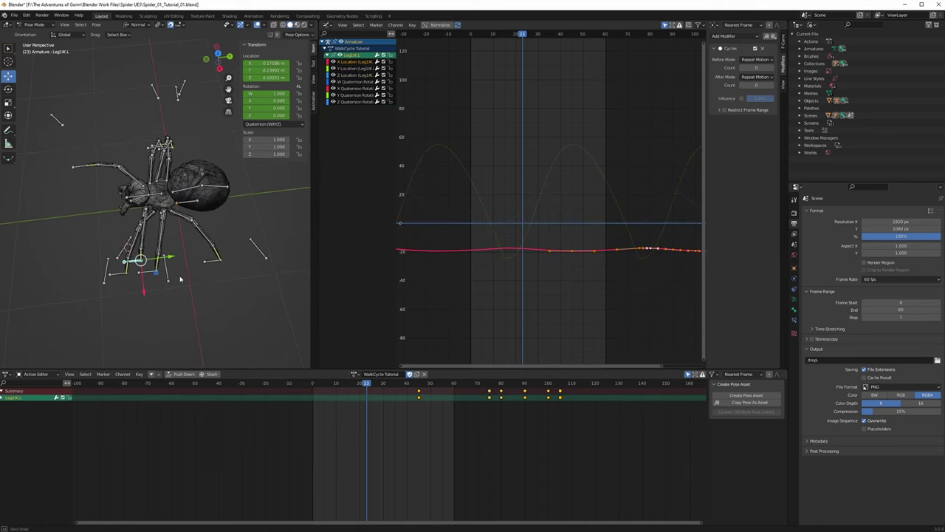
{"action": "left_click", "coordinate": [117, 278]}
{"action": "middle_click_drag", "start_coordinate": [117, 279], "coordinate": [201, 301]}
{"action": "left_click", "coordinate": [167, 296]}
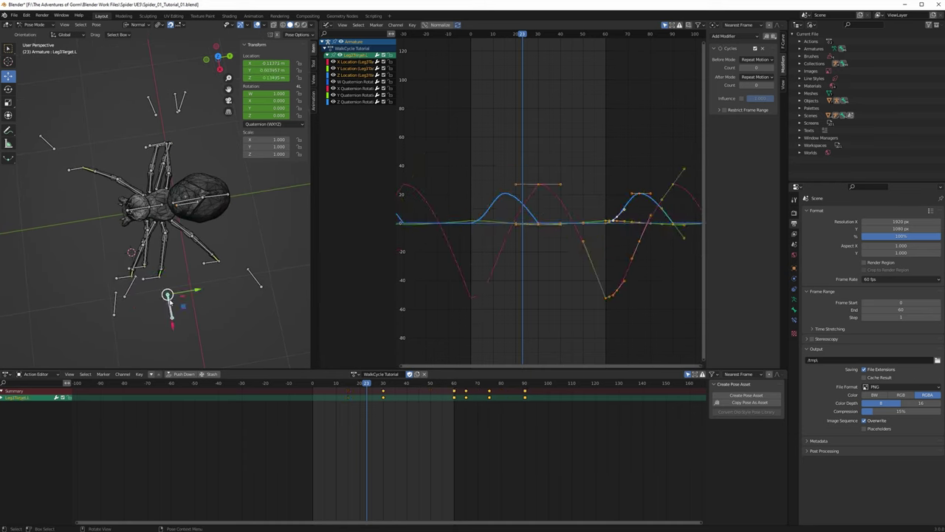
{"action": "left_click", "coordinate": [114, 303]}
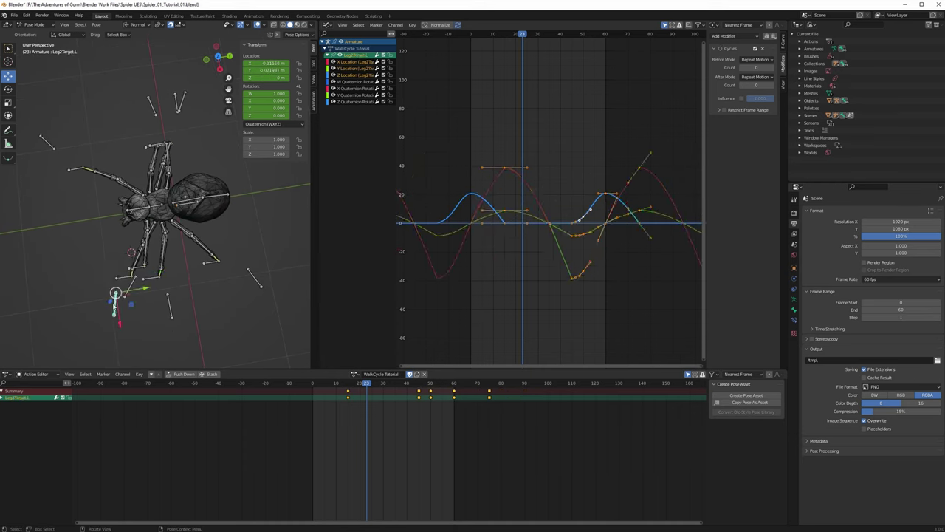
{"action": "left_click", "coordinate": [131, 285]}
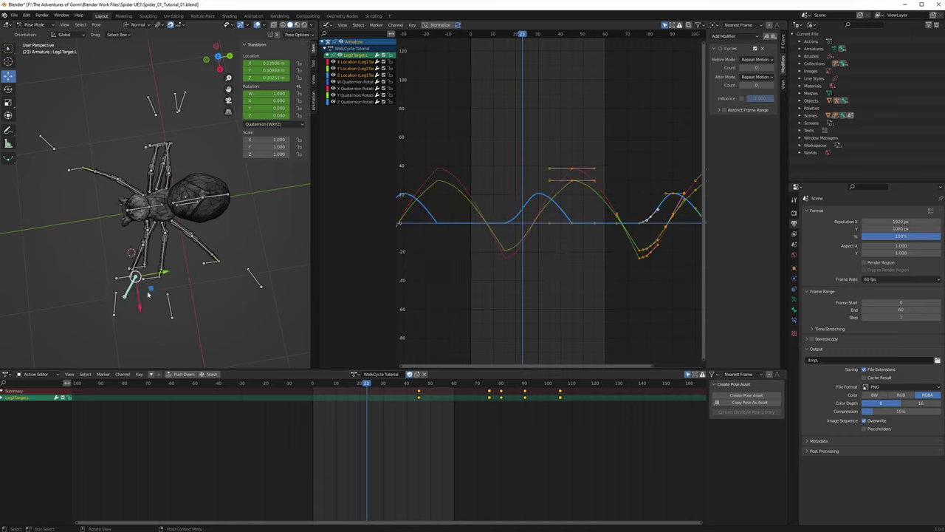
Step: Play the walk cycle again and examine the leg movement closer up from a lower angle
{"action": "key", "text": "space"}
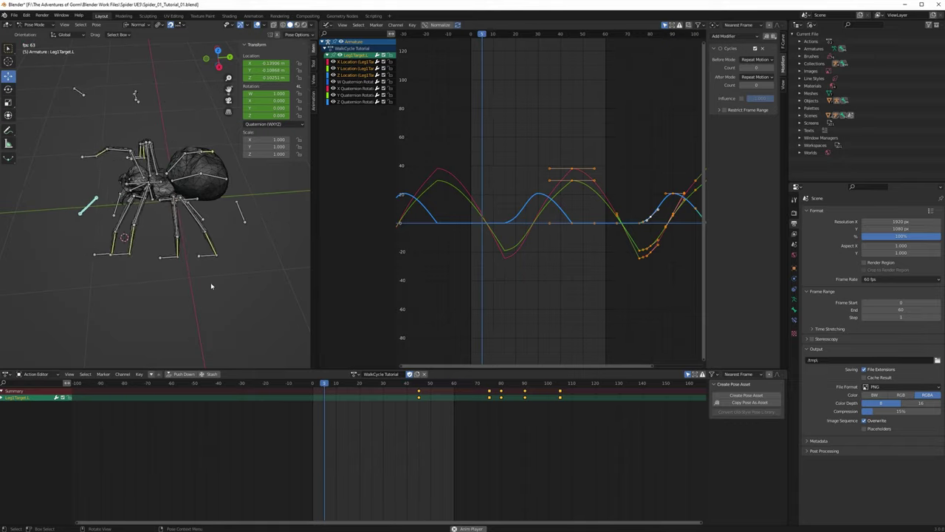
{"action": "middle_click_drag", "start_coordinate": [211, 286], "coordinate": [199, 256]}
{"action": "scroll", "coordinate": [192, 297], "scroll_direction": "up", "scroll_amount": 2}
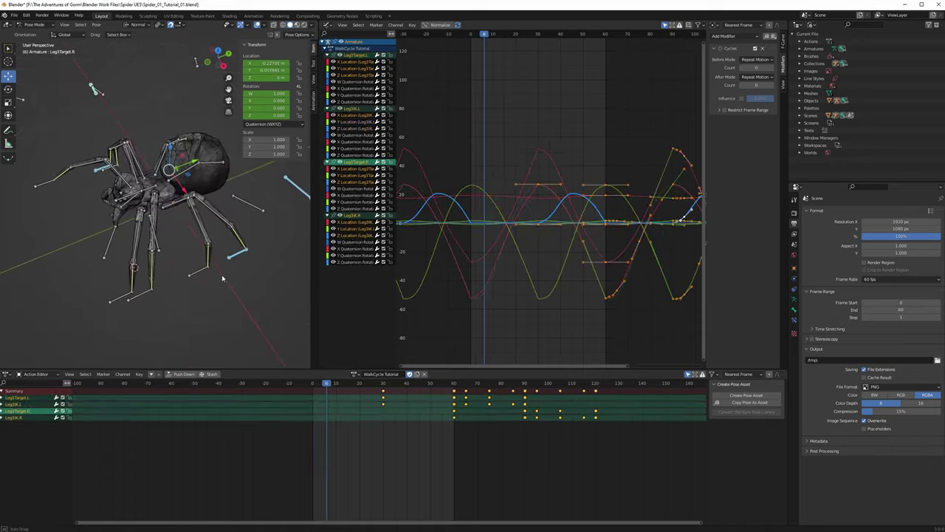
Step: Widen the 3D viewport into the graph editor's space and start playback of the spider walk cycle
{"action": "middle_click_drag", "start_coordinate": [210, 269], "coordinate": [218, 277]}
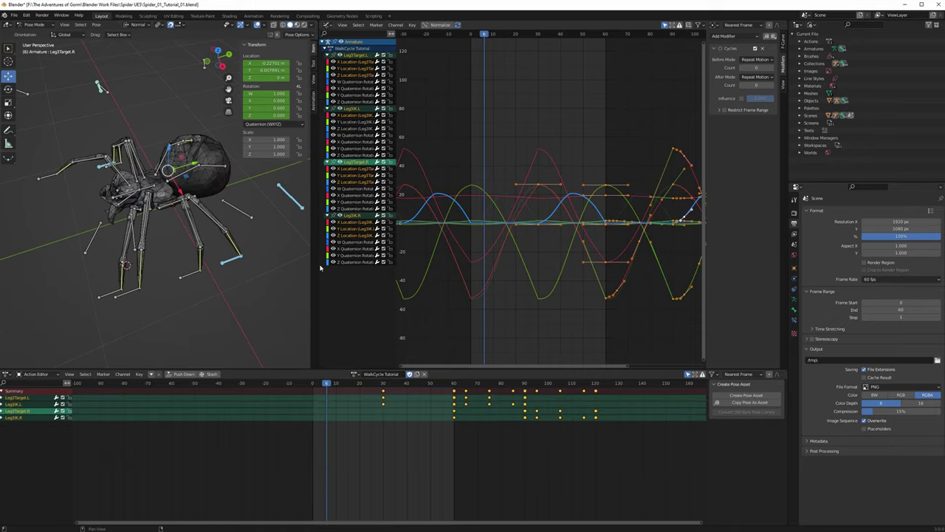
{"action": "left_click_drag", "start_coordinate": [318, 264], "coordinate": [421, 264]}
{"action": "key", "text": "space"}
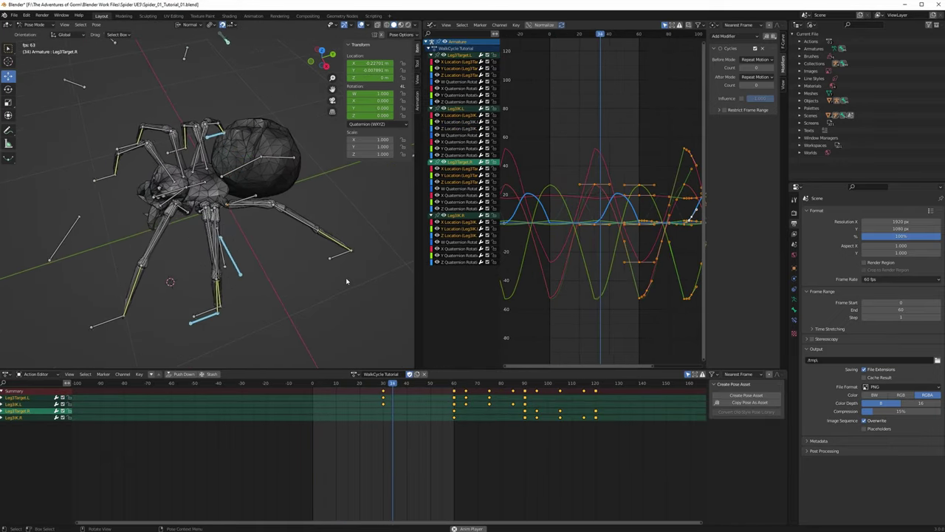
Step: Examine the looping leg movement from above, from the side at ground level and from angled views, and stop playback
{"action": "middle_click_drag", "start_coordinate": [341, 266], "coordinate": [304, 280]}
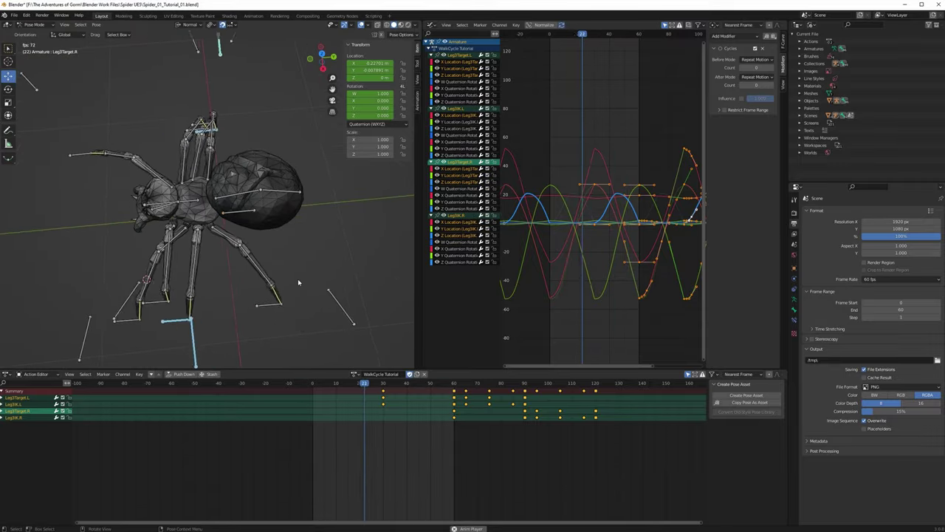
{"action": "scroll", "coordinate": [297, 279], "scroll_direction": "down", "scroll_amount": 1}
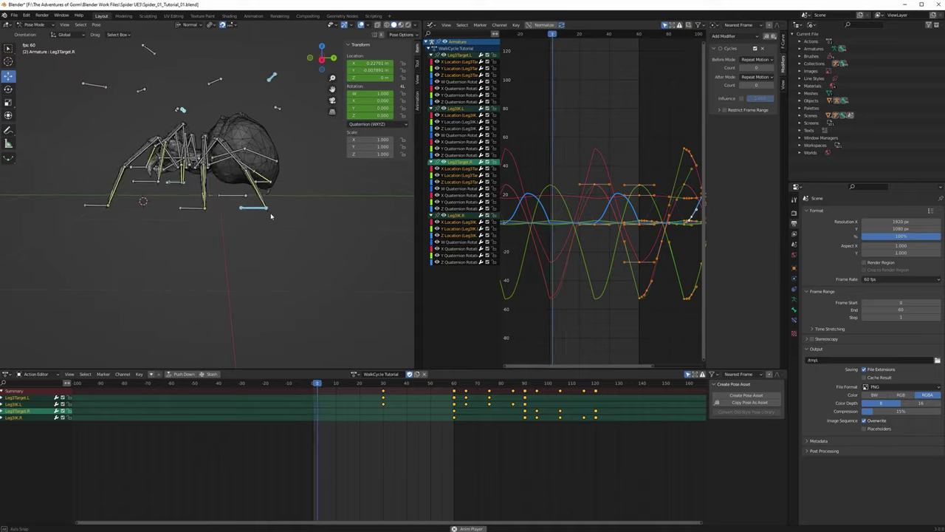
{"action": "middle_click_drag", "start_coordinate": [264, 217], "coordinate": [285, 256], "text": "shift"}
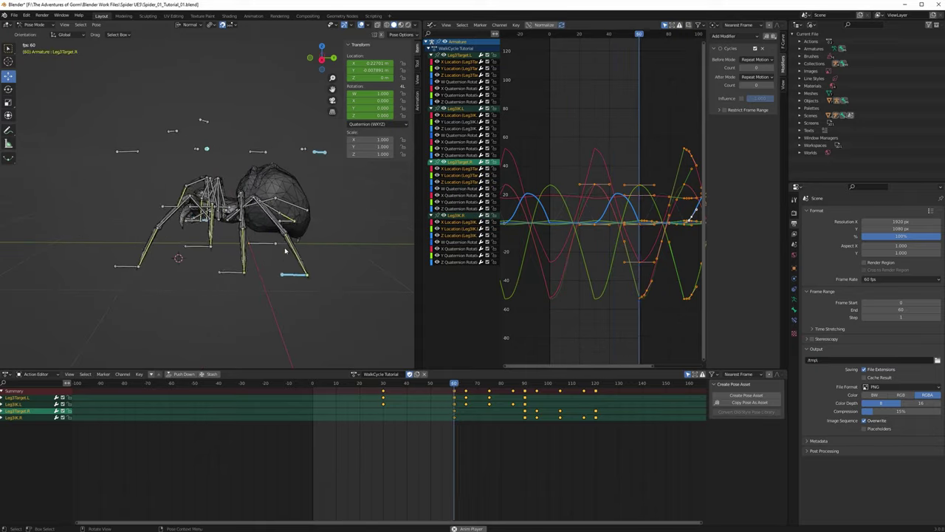
{"action": "middle_click_drag", "start_coordinate": [319, 263], "coordinate": [302, 251]}
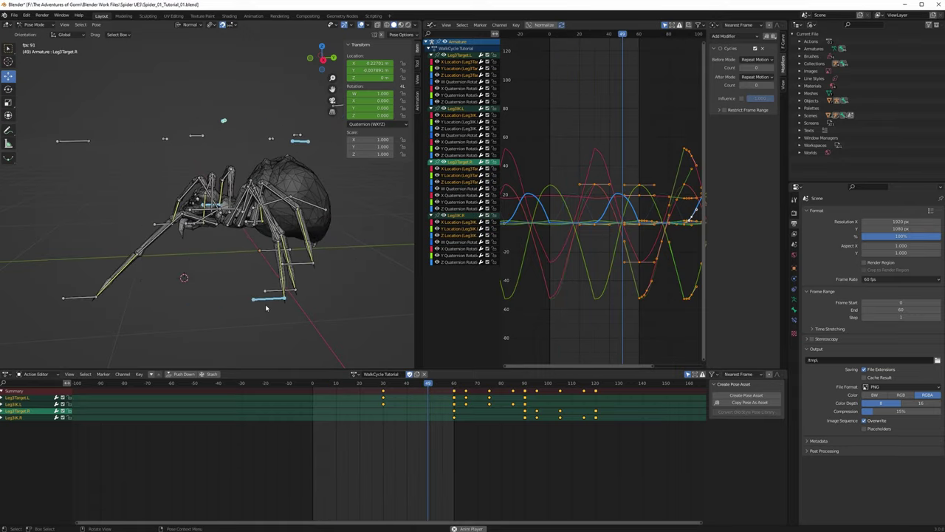
{"action": "mouse_move", "coordinate": [269, 301]}
{"action": "middle_mouse_down"}
{"action": "mouse_move", "coordinate": [256, 285]}
{"action": "mouse_move", "coordinate": [271, 309]}
{"action": "middle_mouse_up"}
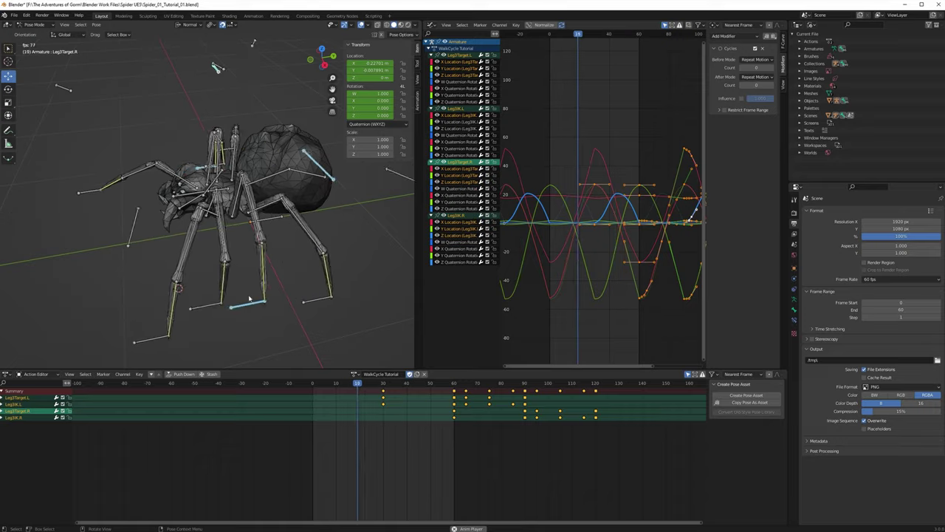
{"action": "middle_click_drag", "start_coordinate": [202, 275], "coordinate": [333, 275]}
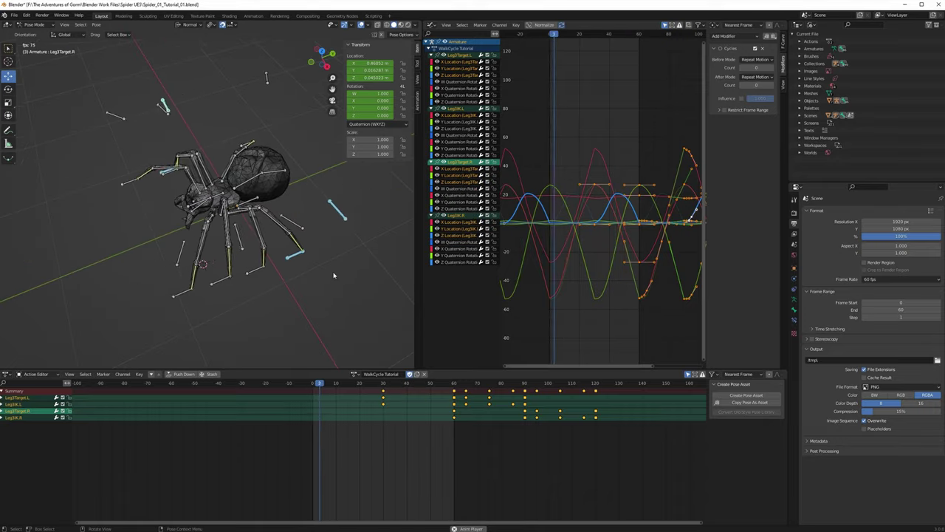
{"action": "scroll", "coordinate": [311, 249], "scroll_direction": "up", "scroll_amount": 2}
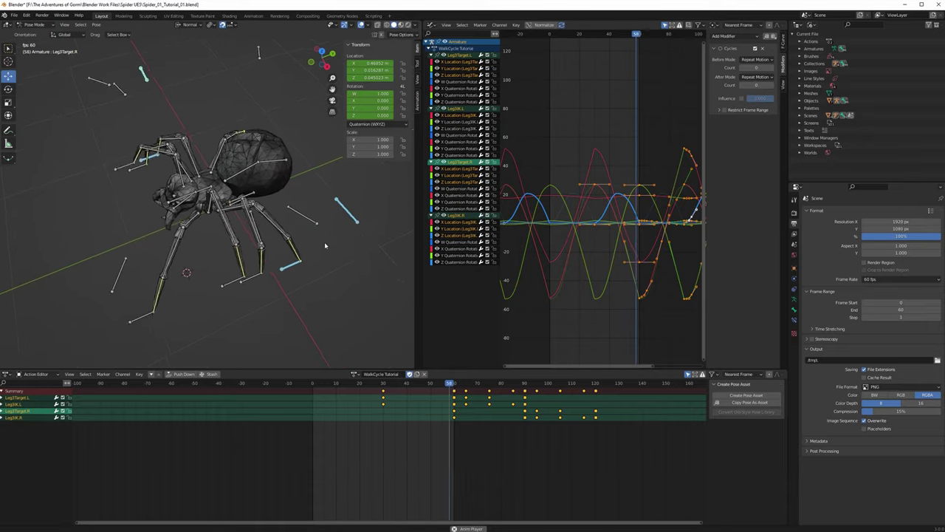
{"action": "middle_click_drag", "start_coordinate": [334, 252], "coordinate": [290, 205]}
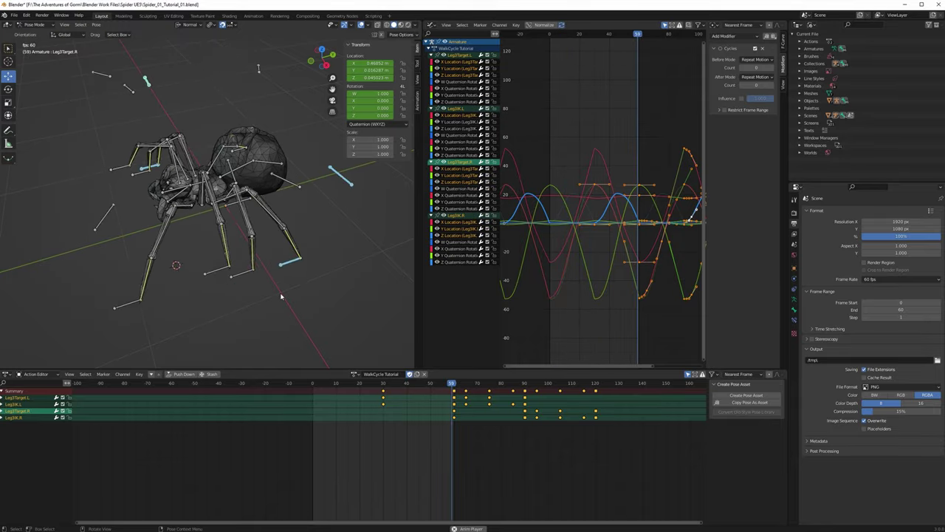
{"action": "key", "text": "space"}
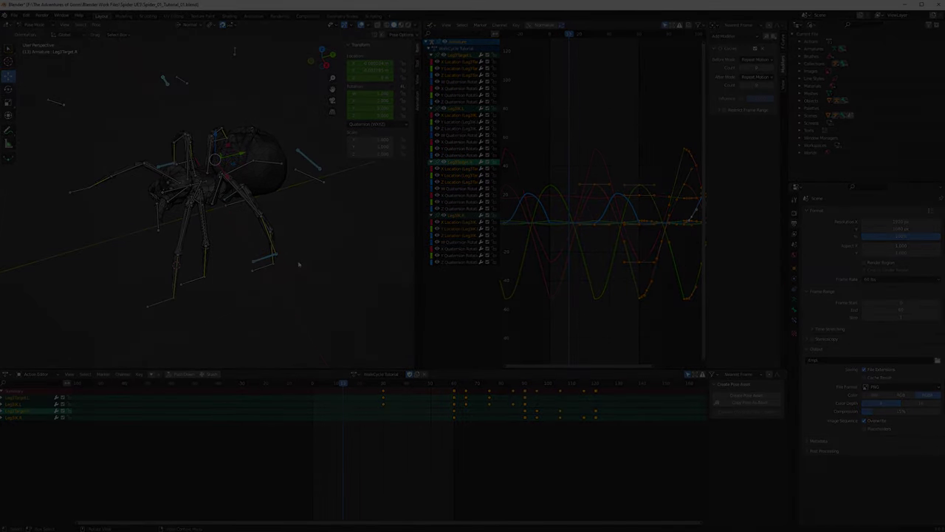